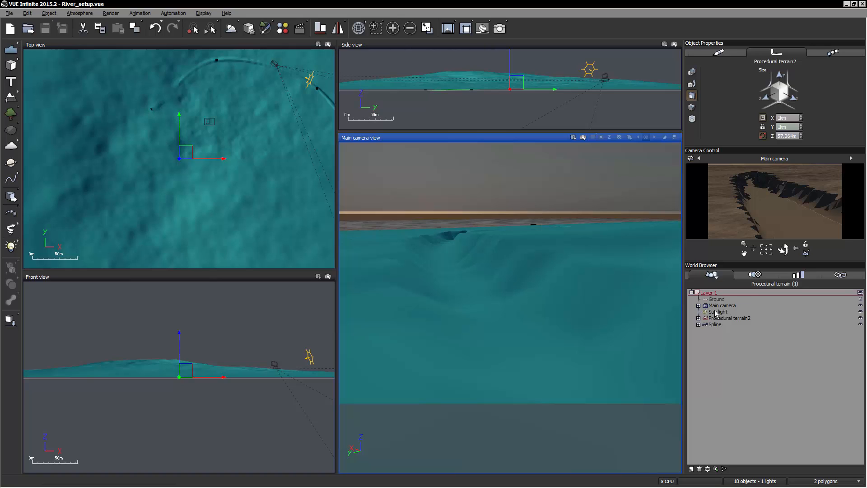
# Examine the procedural terrain and the spline path crossing it in the top and front views
pyautogui.moveTo(216, 190); pyautogui.dragTo(204, 194, button='right')
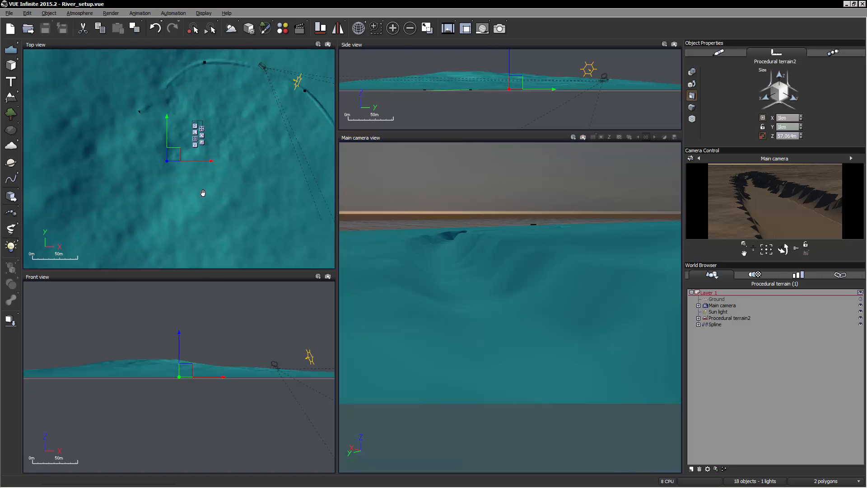
pyautogui.scroll(-3, 203, 192)
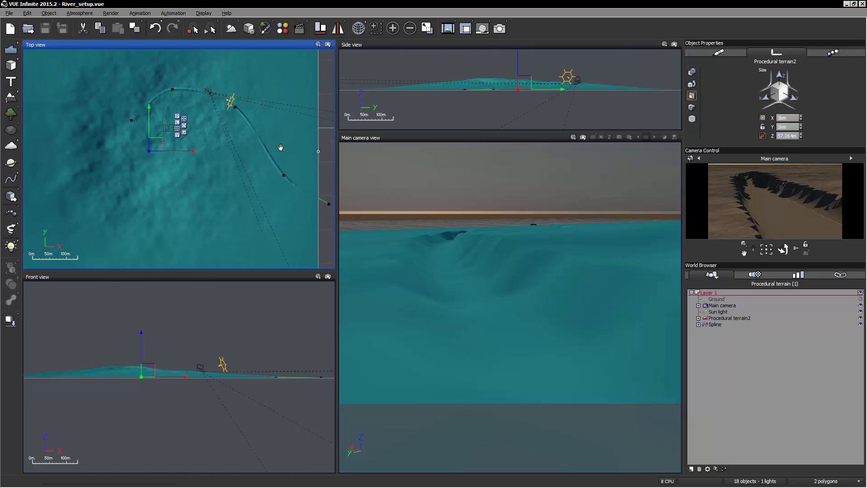
pyautogui.moveTo(293, 166); pyautogui.dragTo(280, 145, button='right')
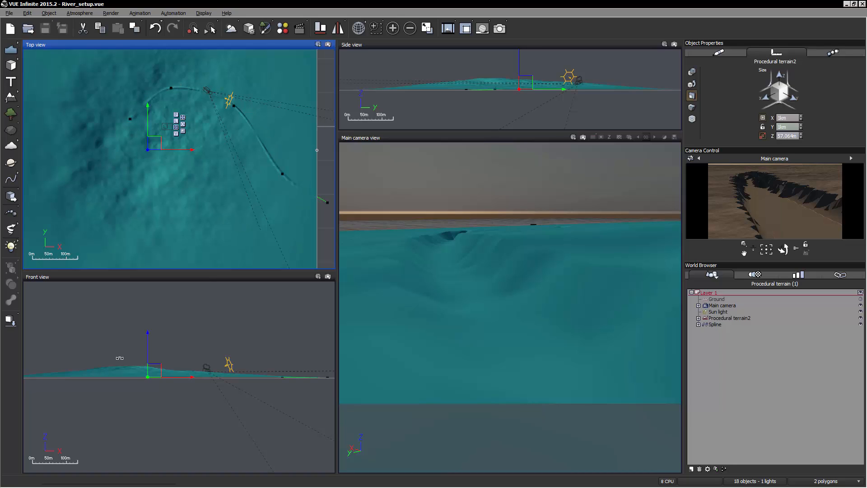
pyautogui.keyDown('ctrl'); pyautogui.click(715, 324); pyautogui.keyUp('ctrl')
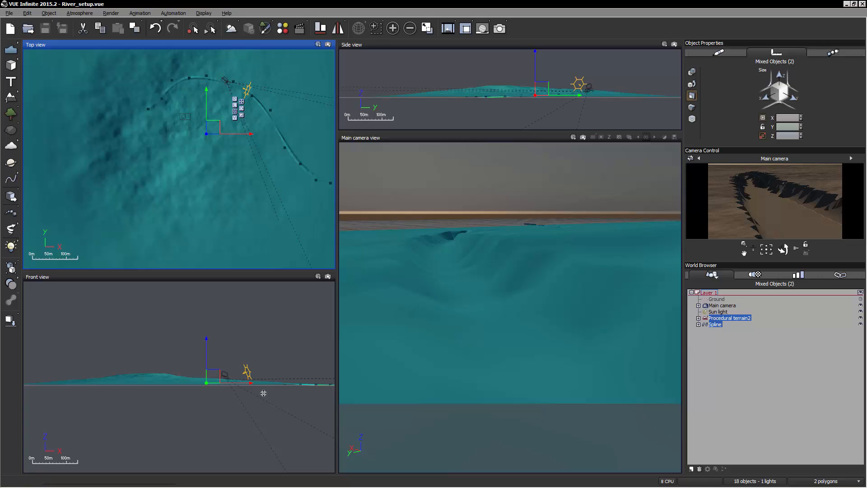
pyautogui.scroll(5, 253, 389)
pyautogui.scroll(-4, 195, 370)
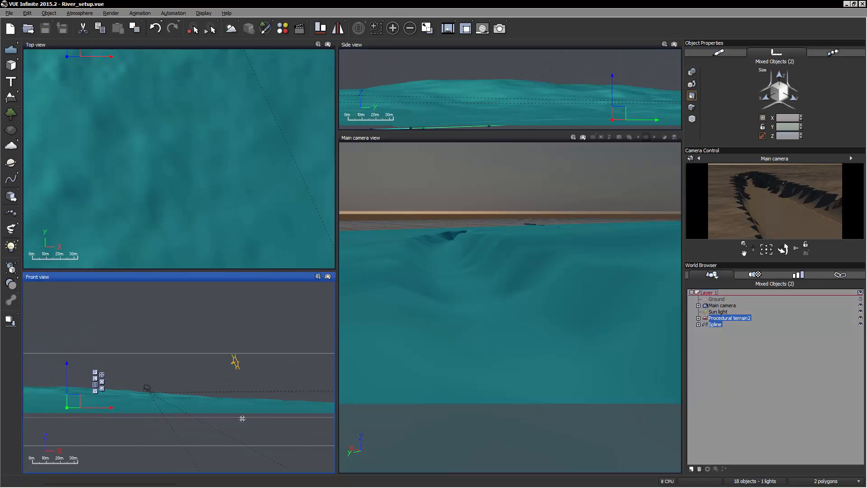
pyautogui.scroll(-2, 153, 362)
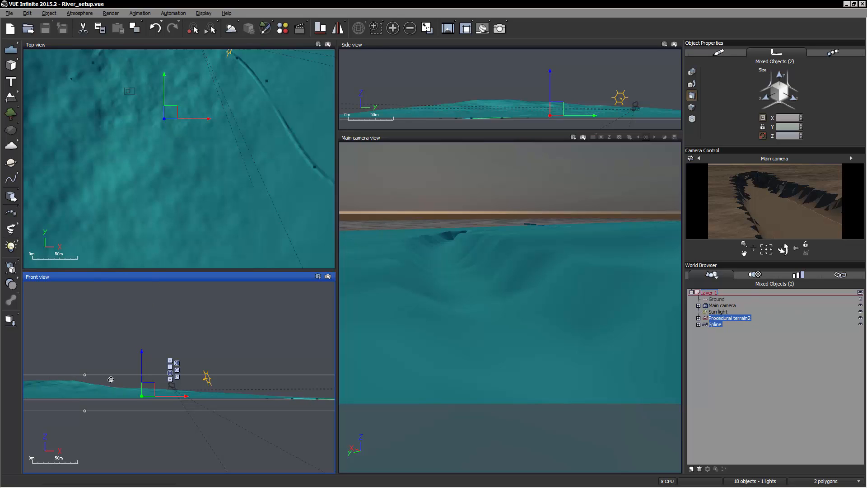
pyautogui.click(768, 346)
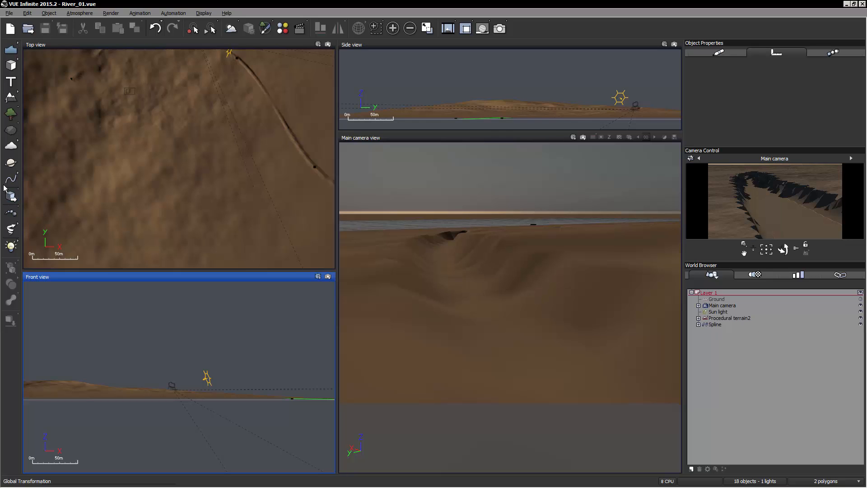
# Review the spline's terrain effect shape curve in the filter editor, and render the main camera view
pyautogui.doubleClick(713, 324)
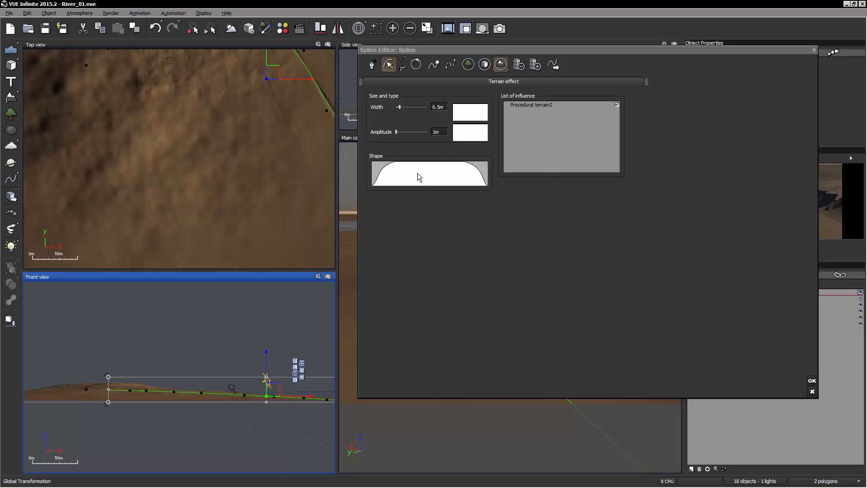
pyautogui.rightClick(465, 170)
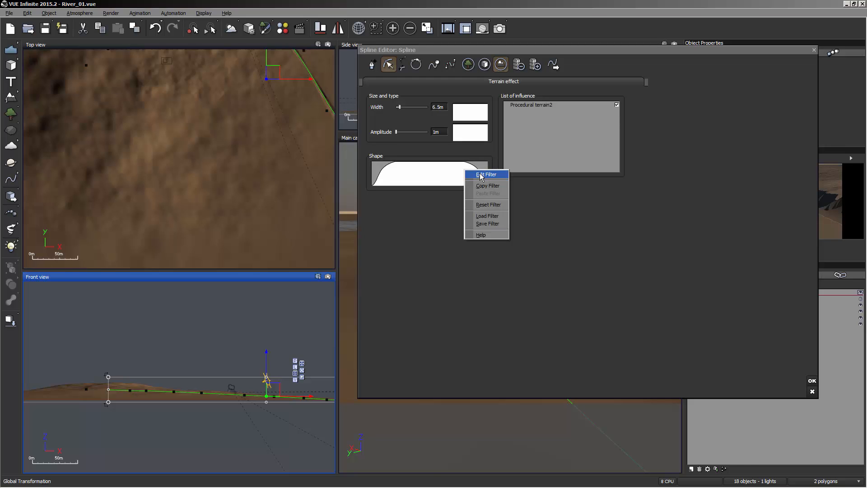
pyautogui.click(479, 174)
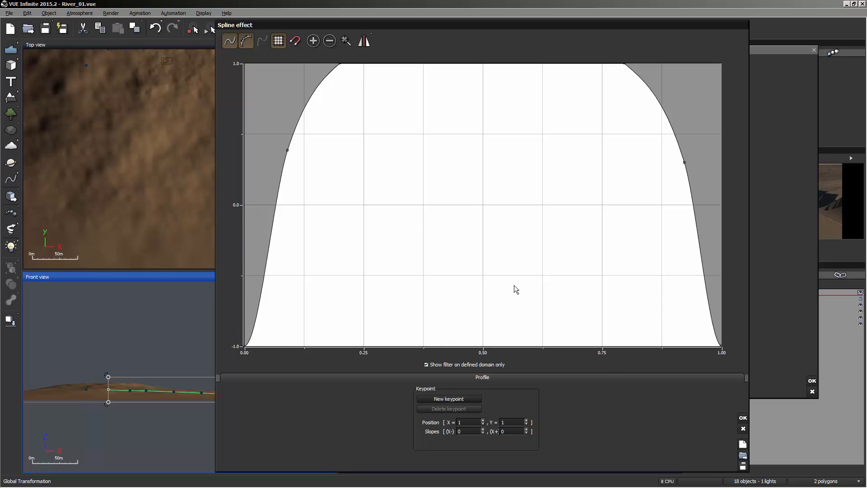
pyautogui.click(743, 418)
pyautogui.click(813, 381)
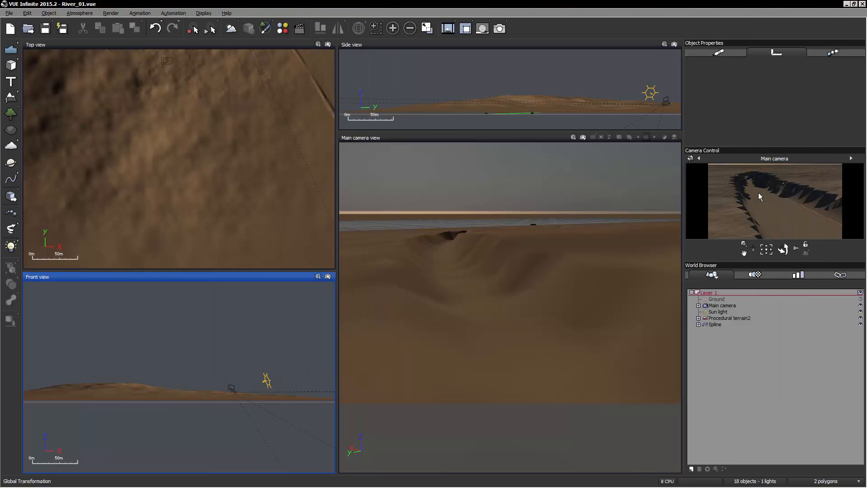
pyautogui.click(584, 137)
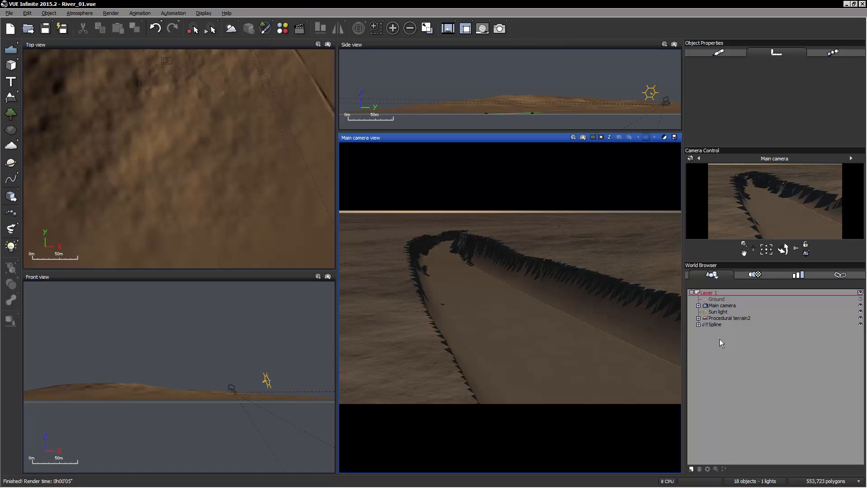
# Inspect the spline's terrain effect shape curve beyond its defined domain, and leave the editors without saving
pyautogui.doubleClick(720, 324)
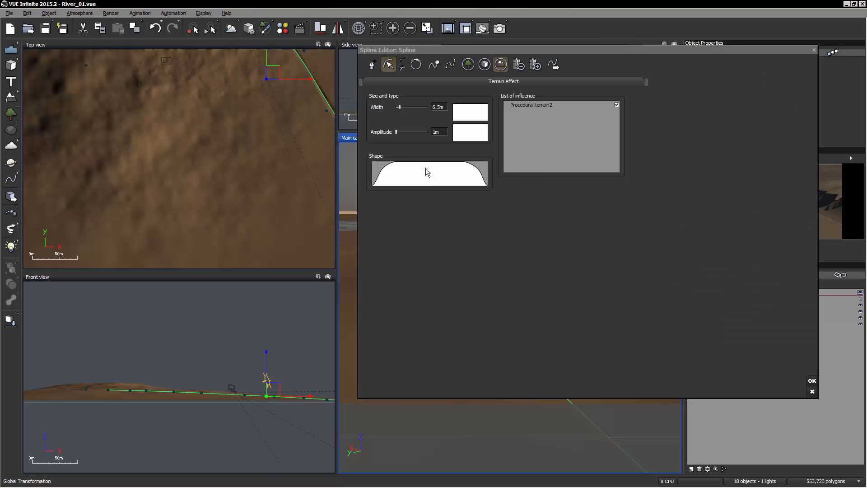
pyautogui.rightClick(450, 183)
pyautogui.click(455, 182)
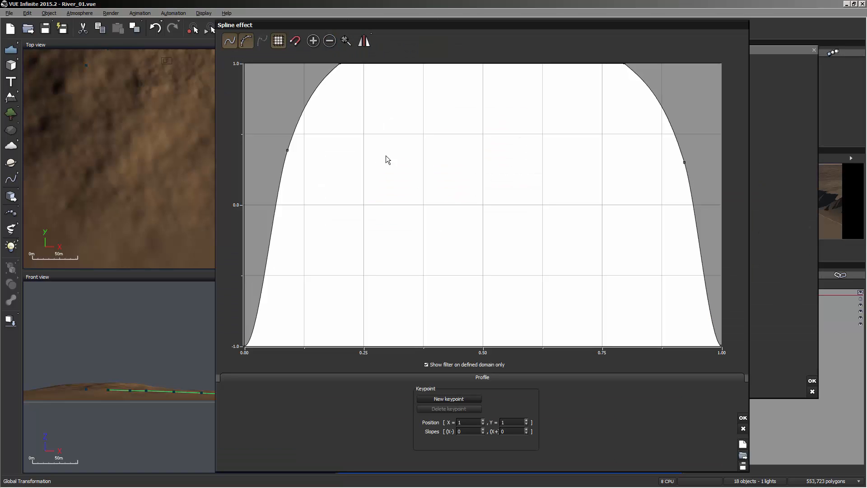
pyautogui.click(330, 41)
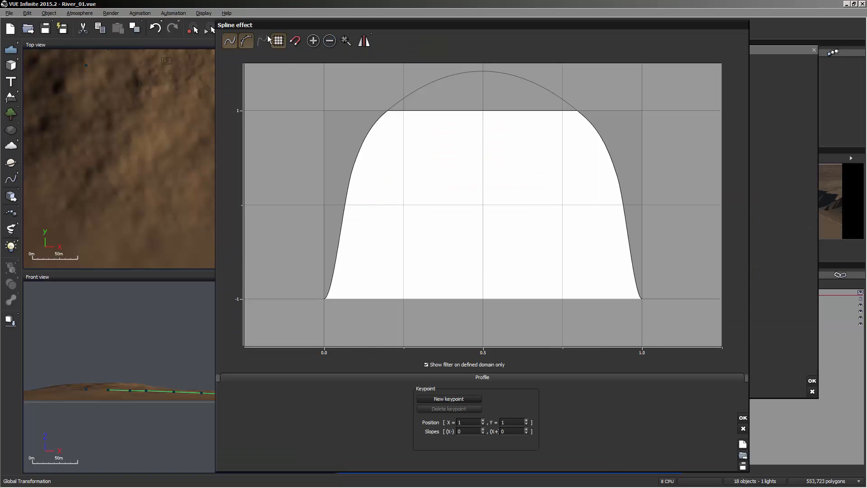
pyautogui.click(295, 40)
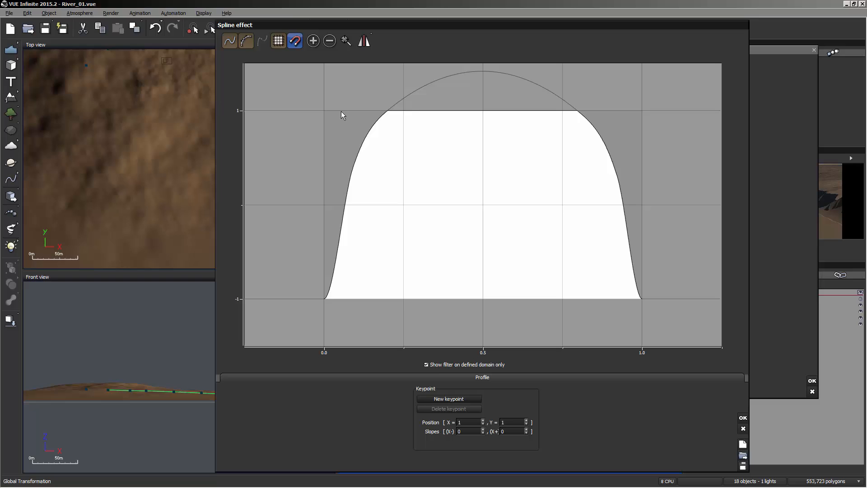
pyautogui.click(441, 365)
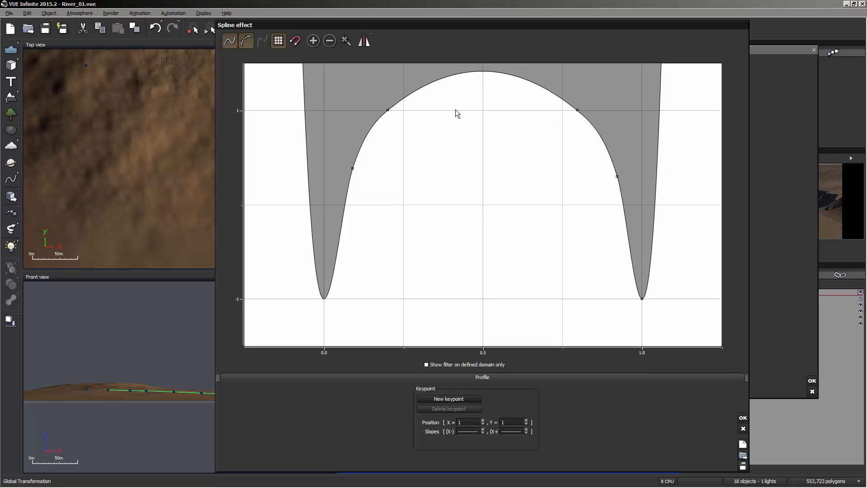
pyautogui.click(744, 431)
pyautogui.click(813, 391)
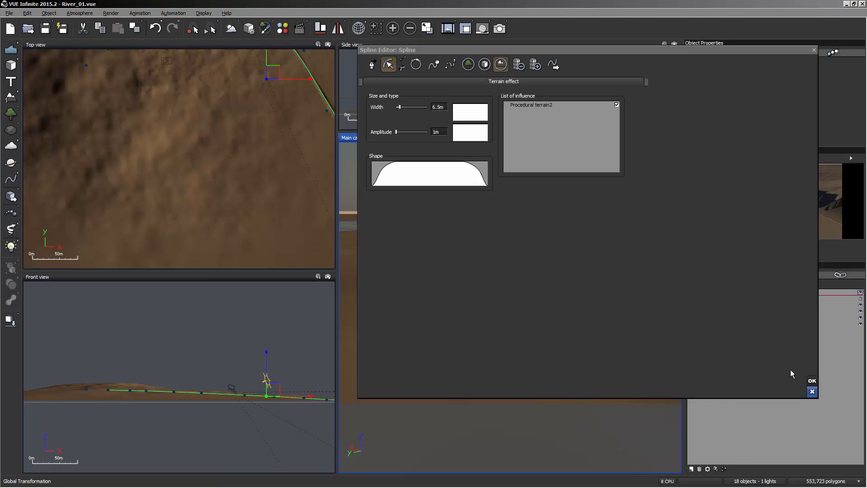
pyautogui.click(11, 180)
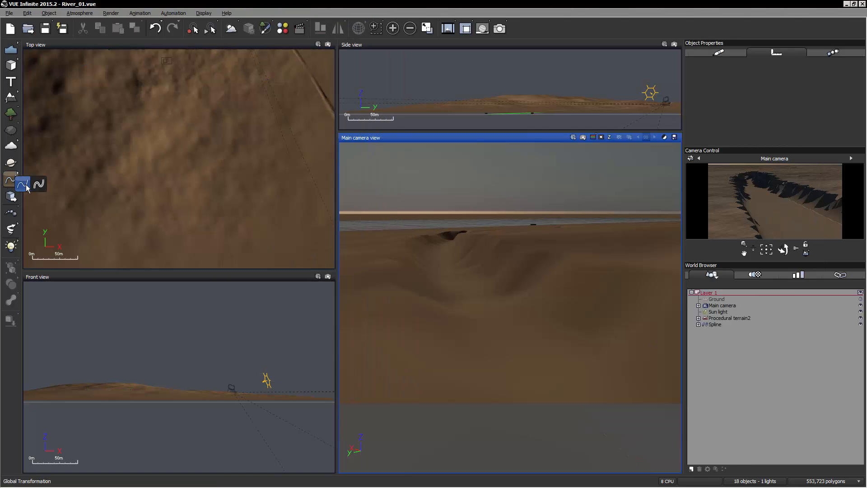
pyautogui.click(22, 184)
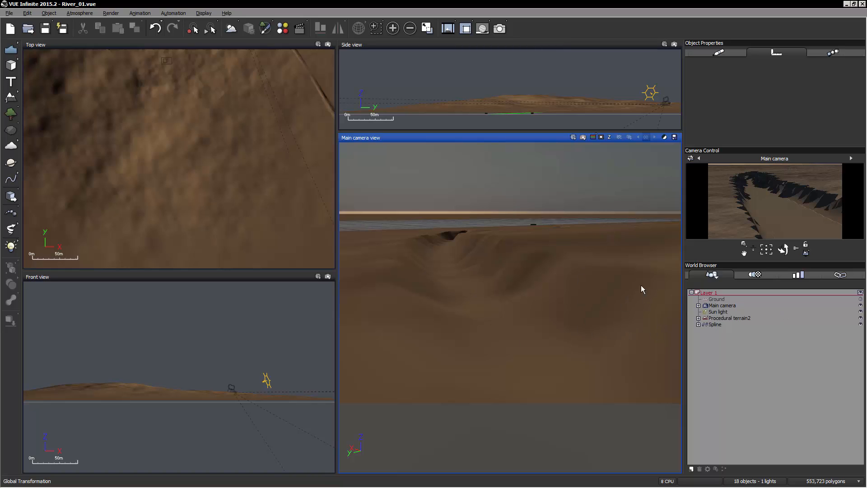
# Open the filter library for the spline's terrain effect shape and browse the aFX_Splines folders "-1 to 1" and "0 to 1"
pyautogui.click(714, 325)
pyautogui.doubleClick(716, 326)
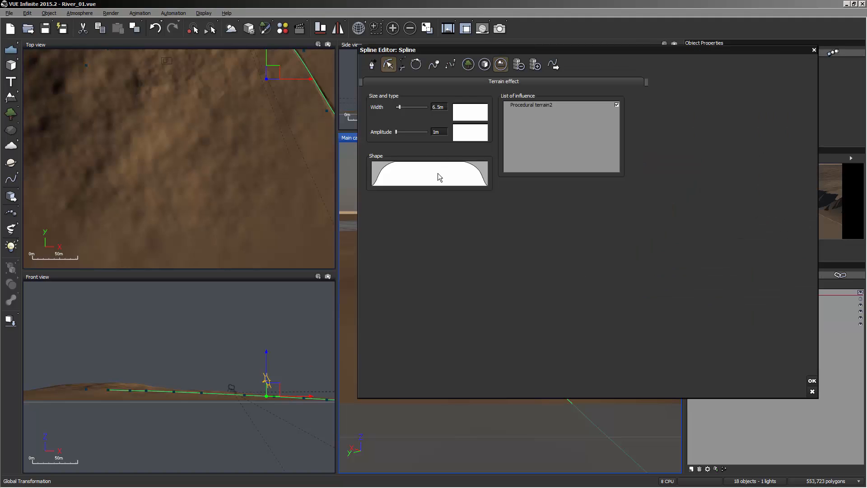
pyautogui.rightClick(413, 172)
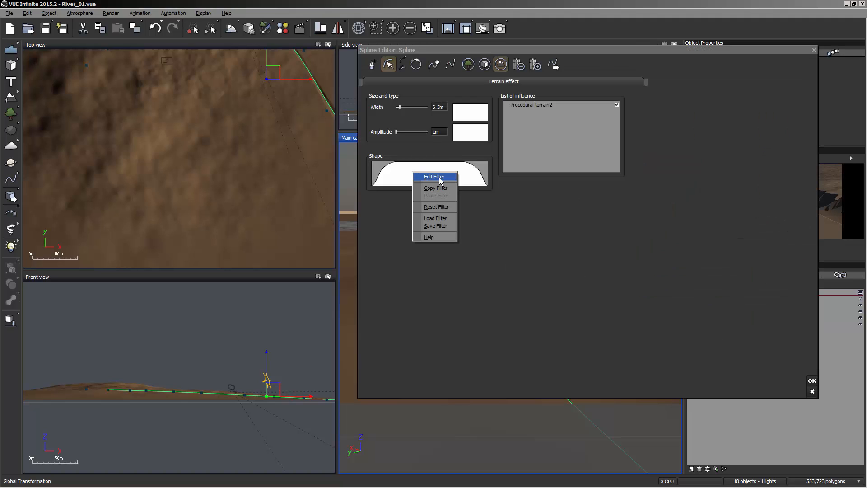
pyautogui.click(446, 219)
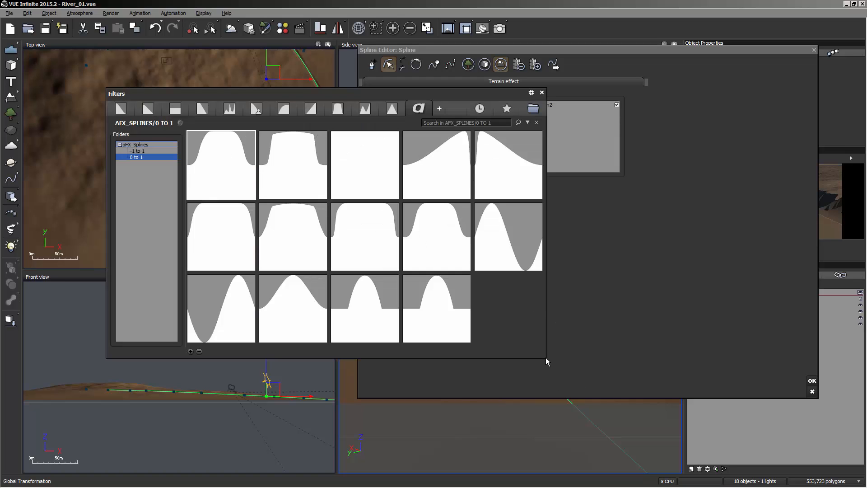
pyautogui.moveTo(547, 362); pyautogui.dragTo(691, 358)
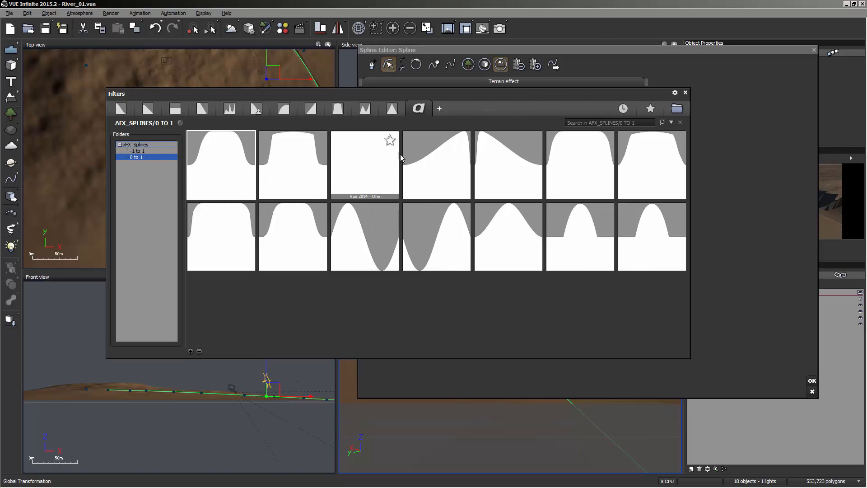
pyautogui.click(153, 151)
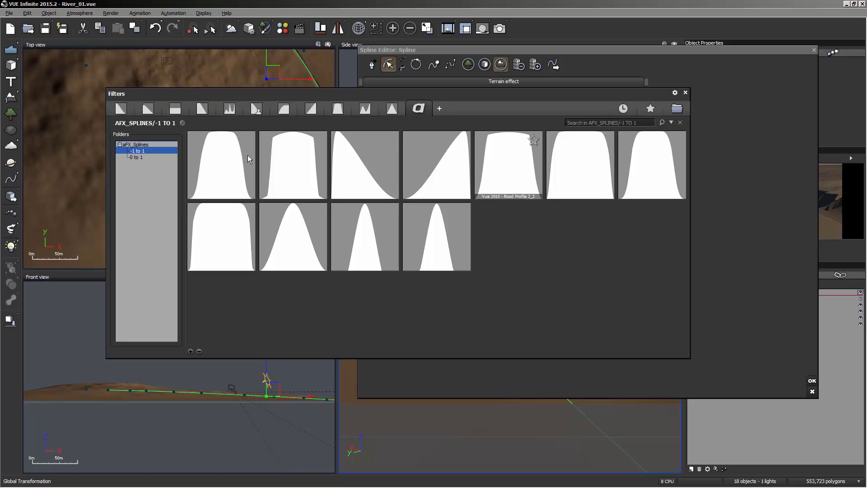
pyautogui.click(136, 159)
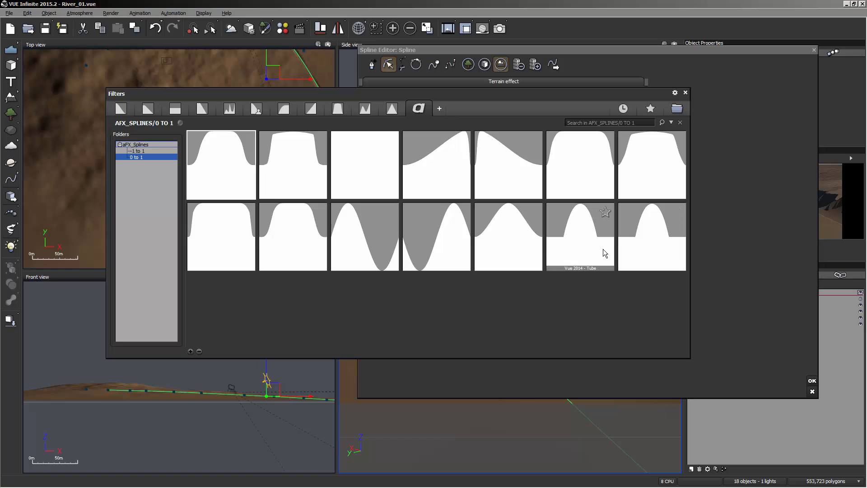
# Load the "Vue 2014 - ease" filter from the "0 to 1" folder as the spline's terrain effect shape and confirm it
pyautogui.moveTo(571, 268)
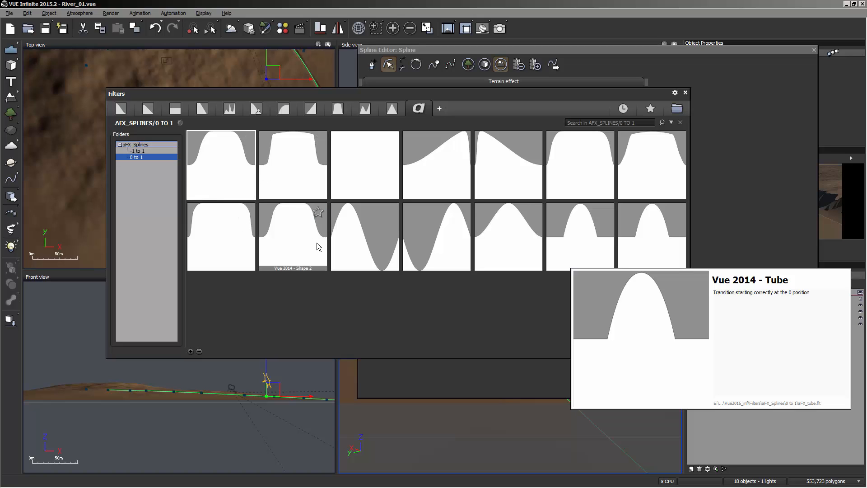
pyautogui.moveTo(246, 192)
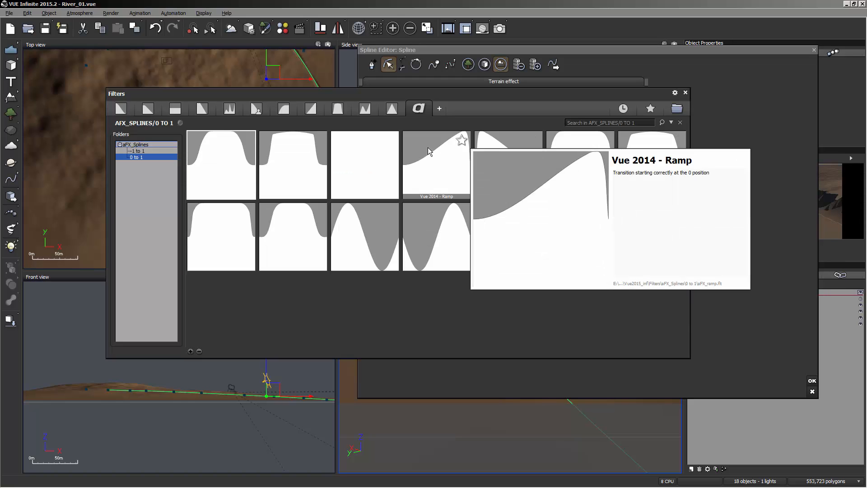
pyautogui.moveTo(297, 146)
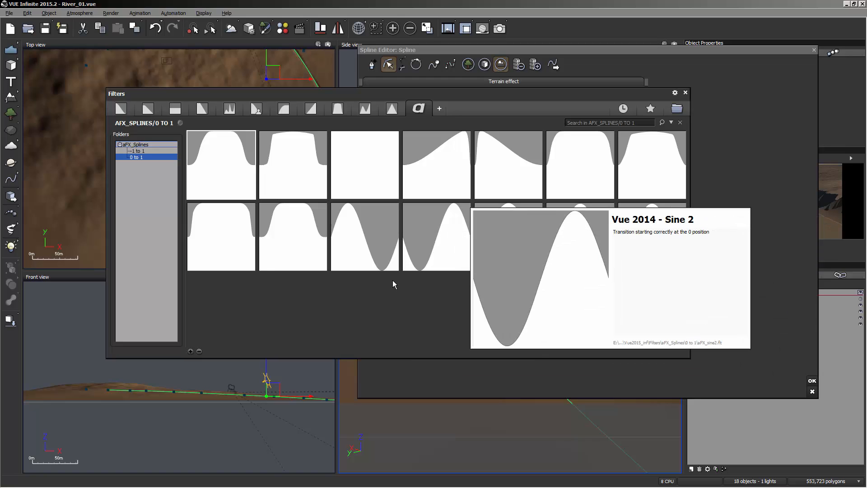
pyautogui.moveTo(225, 180)
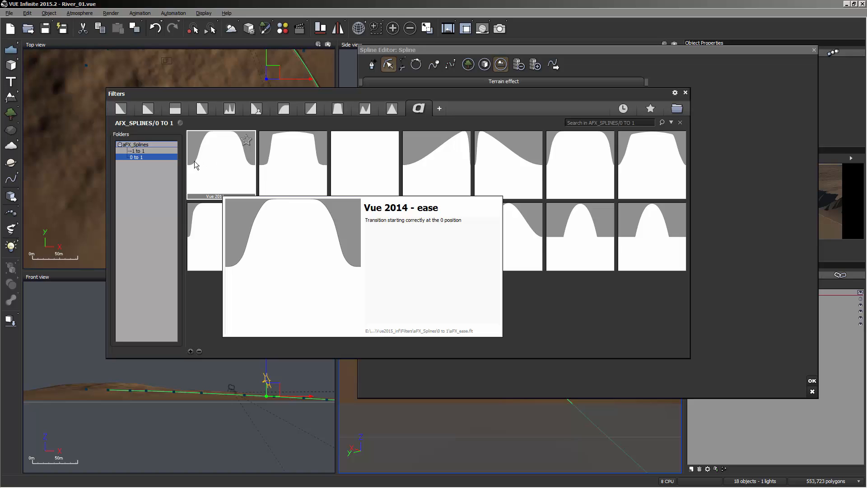
pyautogui.doubleClick(223, 162)
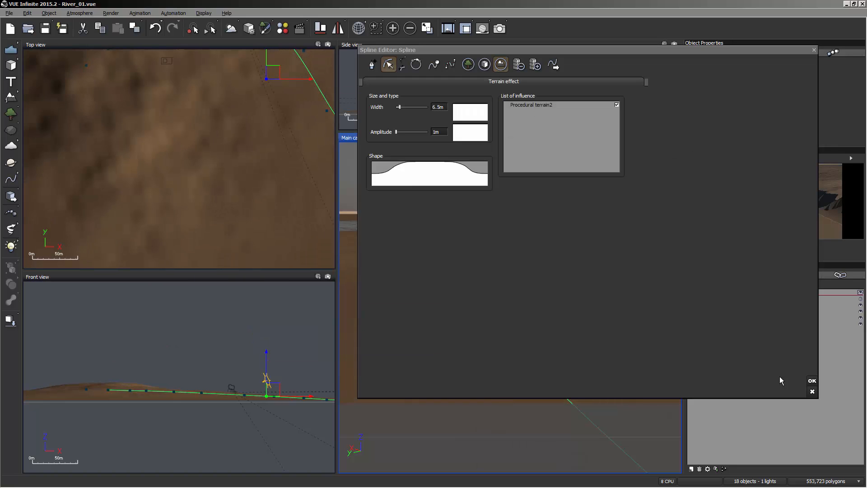
pyautogui.click(812, 381)
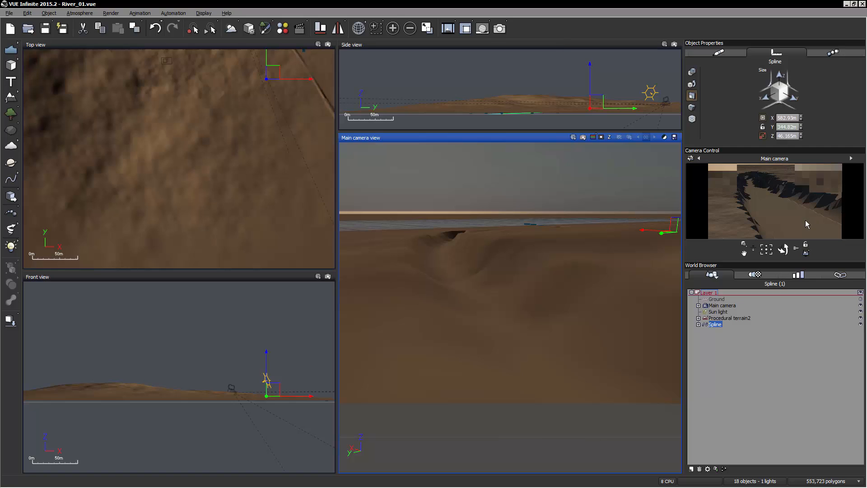
# Refresh the spline's terrain effect by switching its influence on Procedural terrain2 off and on again, and confirm
pyautogui.doubleClick(716, 325)
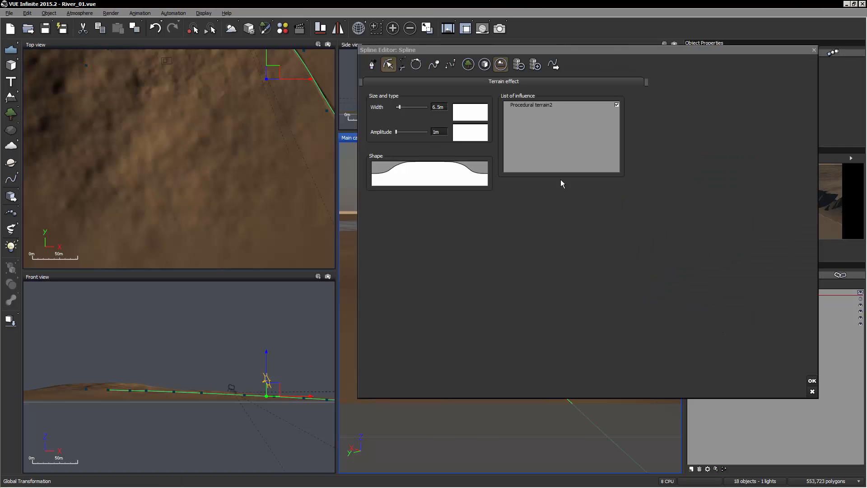
pyautogui.click(617, 105)
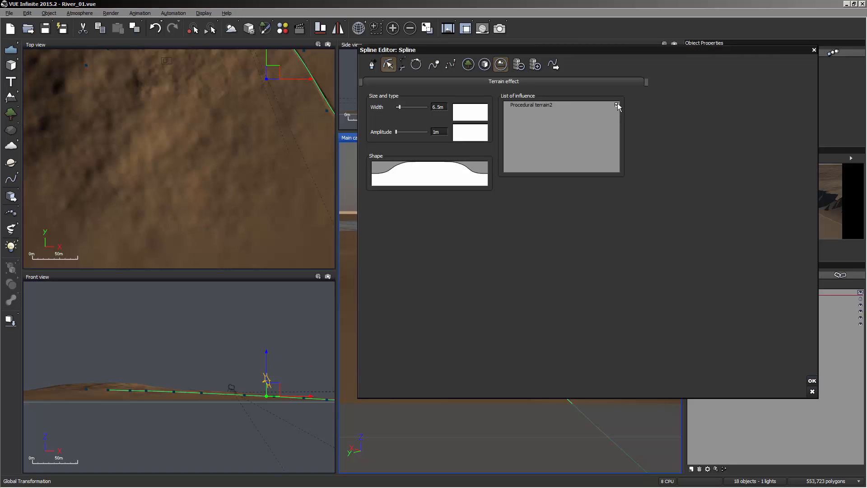
pyautogui.click(617, 106)
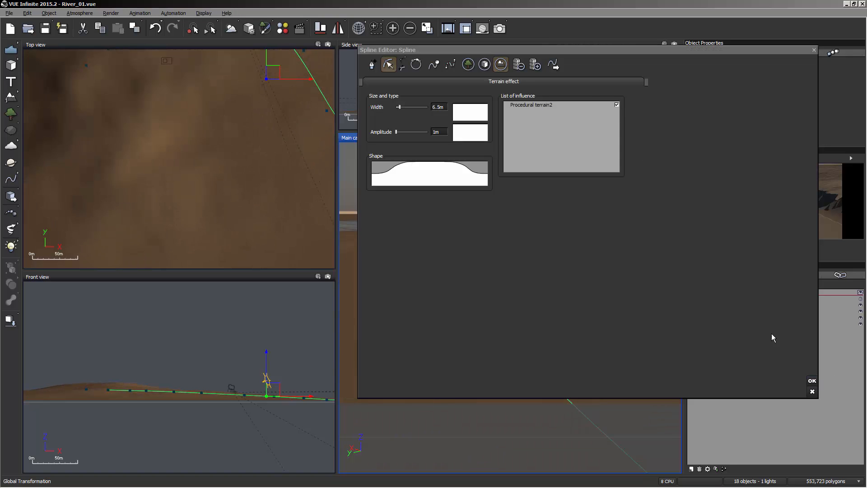
pyautogui.click(812, 381)
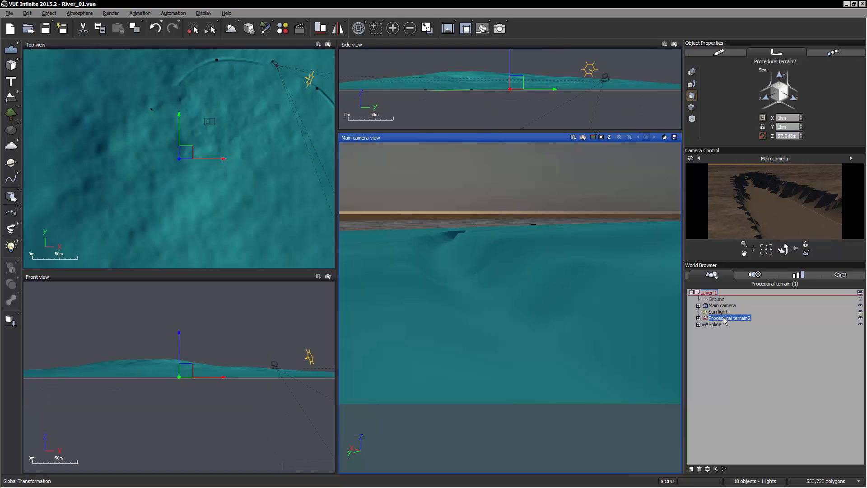
# Nudge the spline slightly upward in the front view, and render the main camera view
pyautogui.scroll(5, 278, 375)
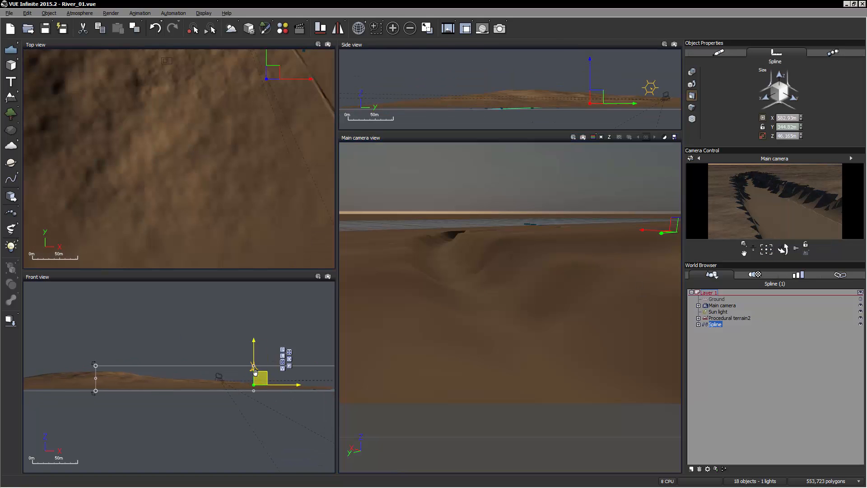
pyautogui.scroll(2, 273, 371)
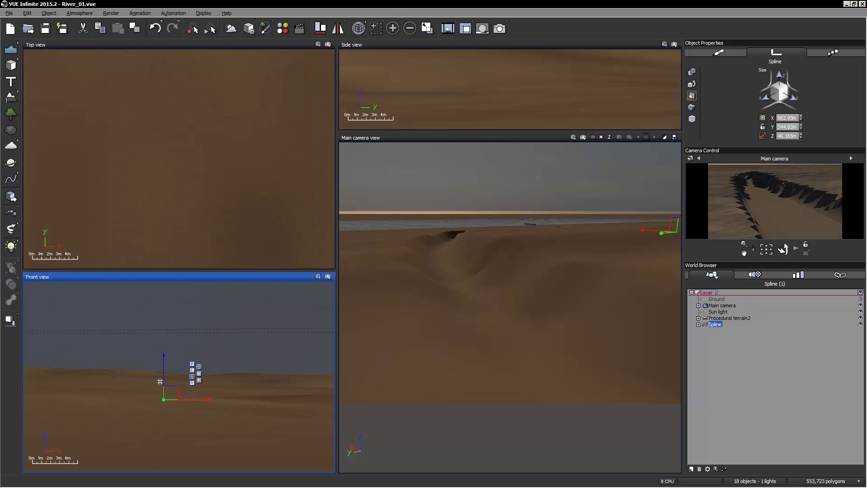
pyautogui.moveTo(163, 378); pyautogui.dragTo(163, 377)
pyautogui.click(583, 137)
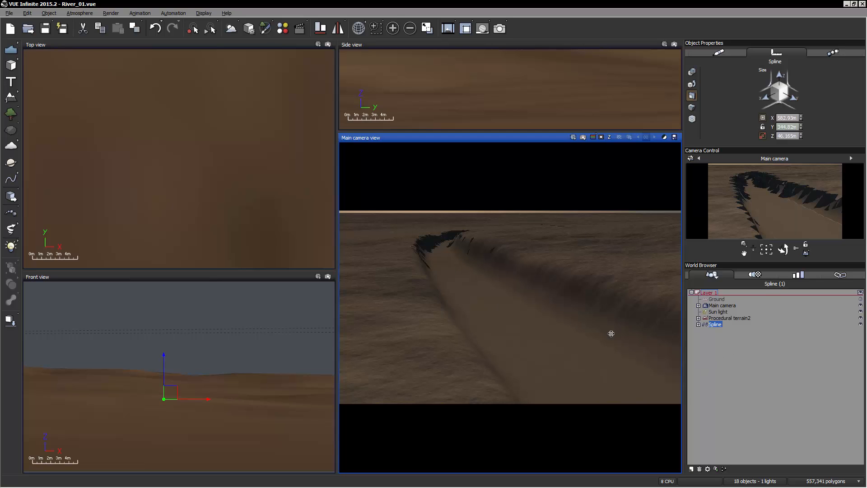
pyautogui.click(727, 343)
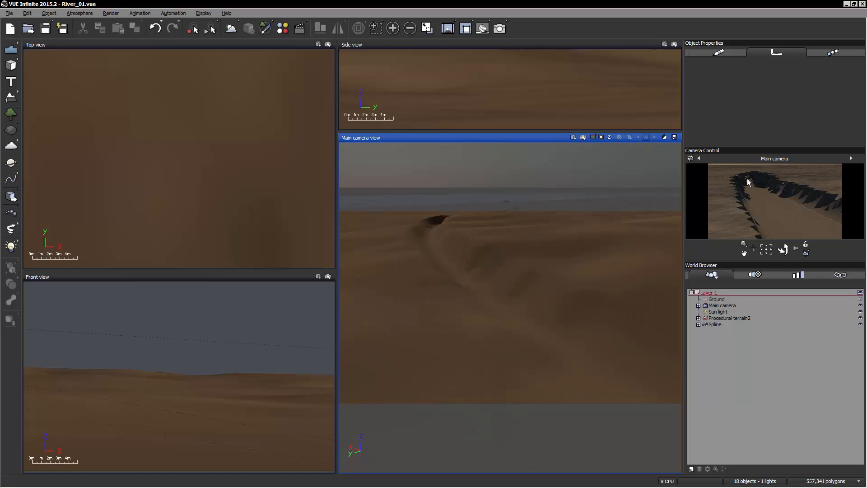
pyautogui.click(749, 223)
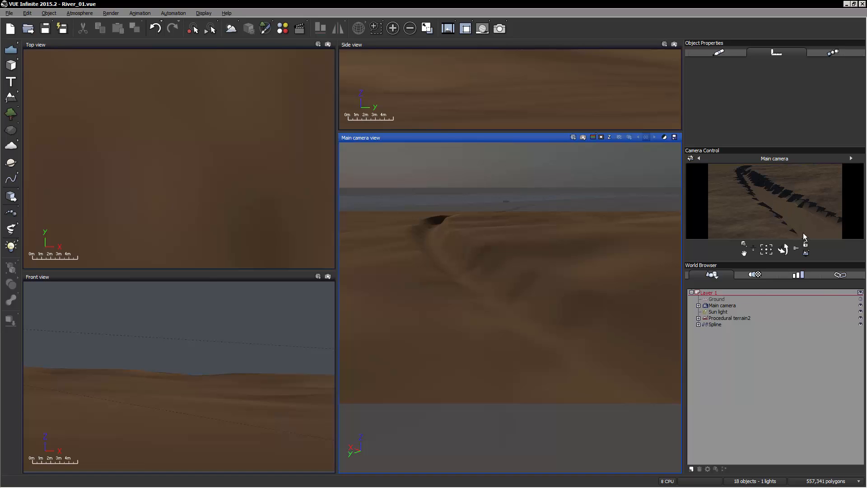
# Set the procedural quality boost of Procedural terrain2 to +4 in the Terrain Editor and confirm
pyautogui.doubleClick(742, 318)
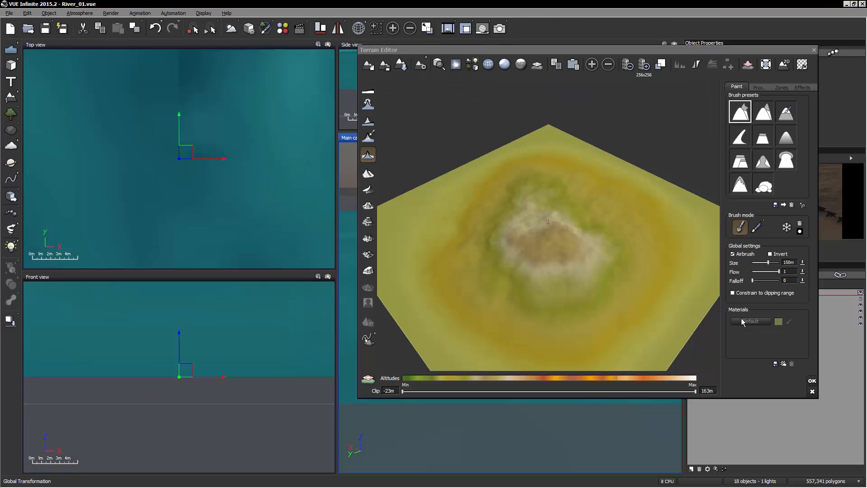
pyautogui.moveTo(658, 49); pyautogui.dragTo(511, 47)
pyautogui.click(614, 84)
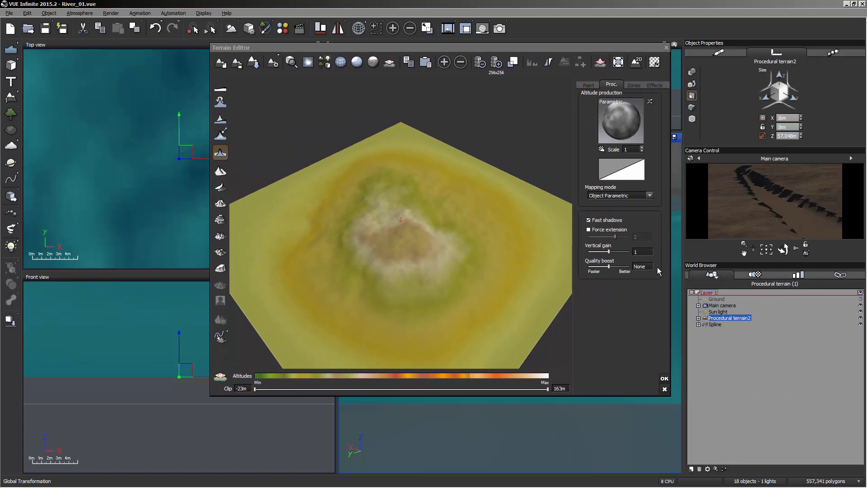
pyautogui.click(645, 267)
pyautogui.write('4')
pyautogui.press('Return')
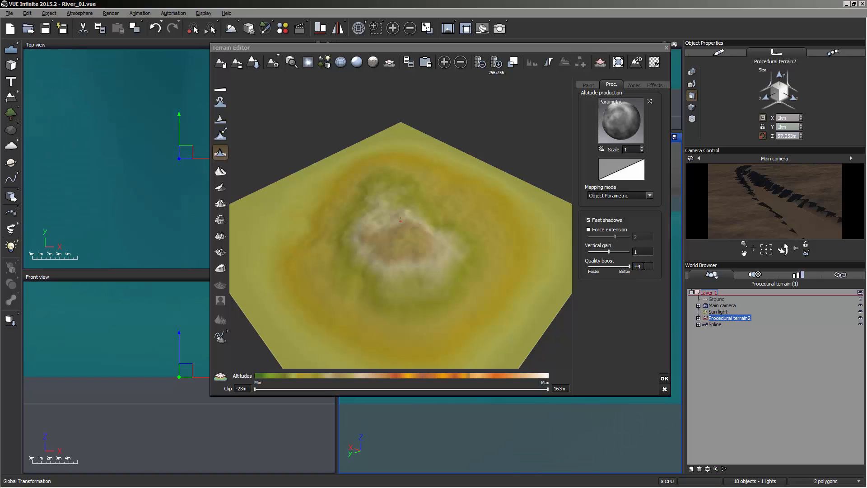
pyautogui.click(644, 266)
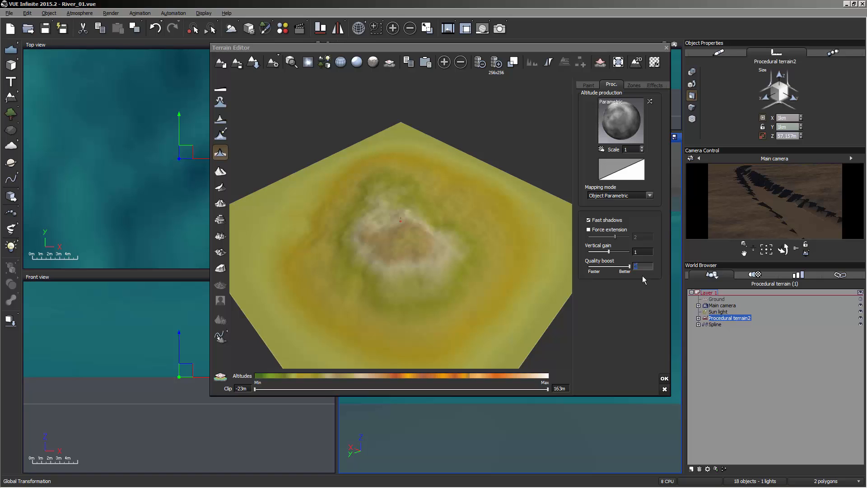
pyautogui.click(664, 380)
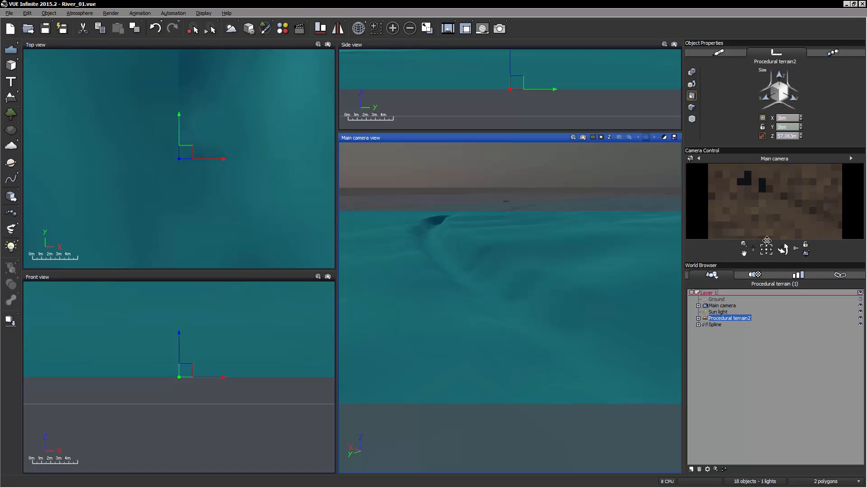
# Select the spline and examine its height relative to the terrain surface in the front view
pyautogui.click(717, 336)
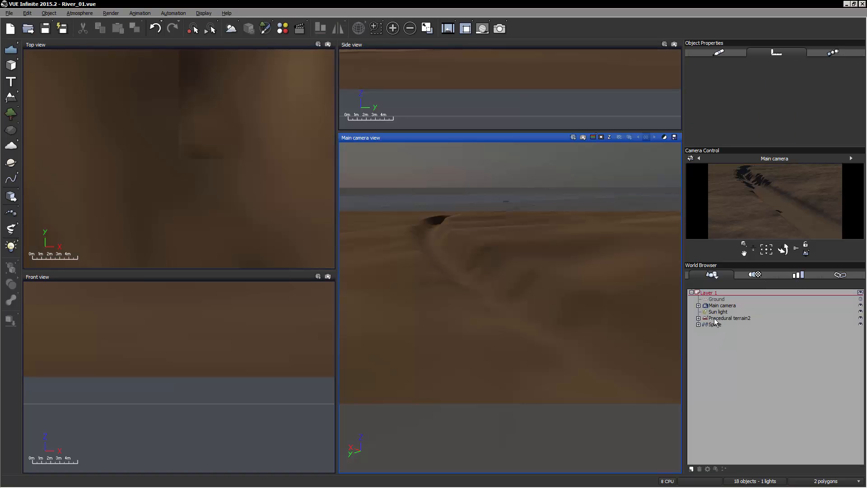
pyautogui.click(715, 325)
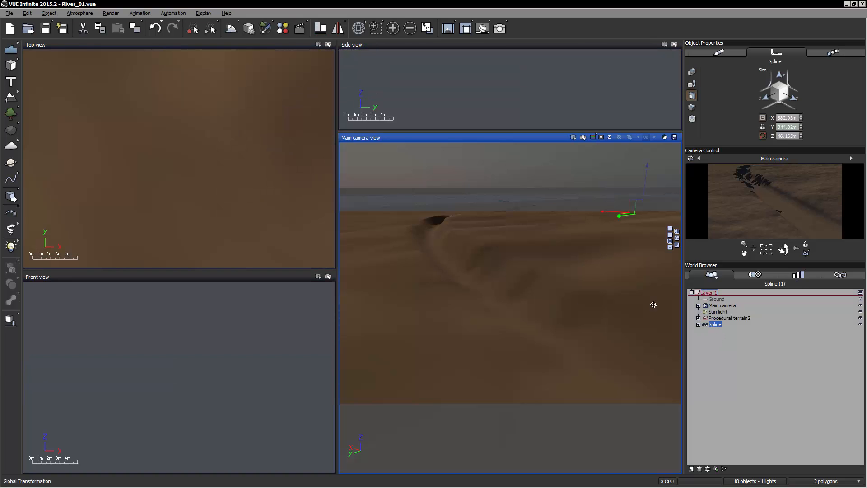
pyautogui.scroll(-3, 230, 379)
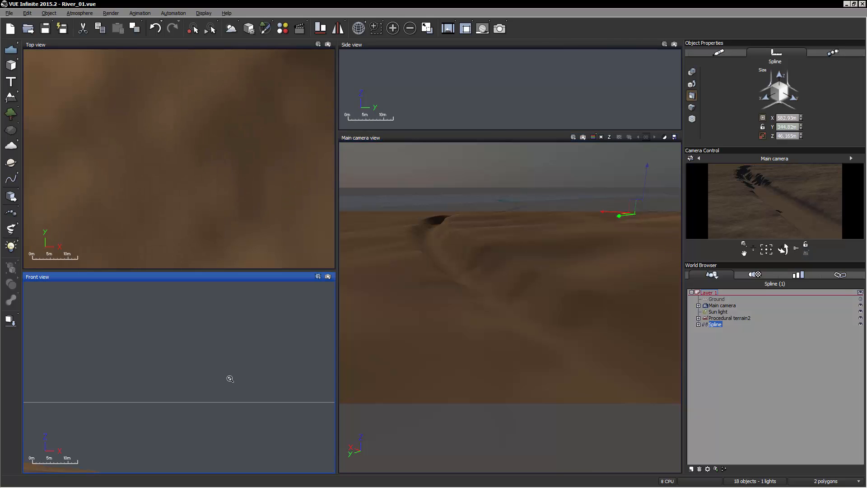
pyautogui.scroll(-5, 230, 379)
pyautogui.moveTo(242, 374); pyautogui.dragTo(74, 323, button='right')
pyautogui.scroll(2, 279, 377)
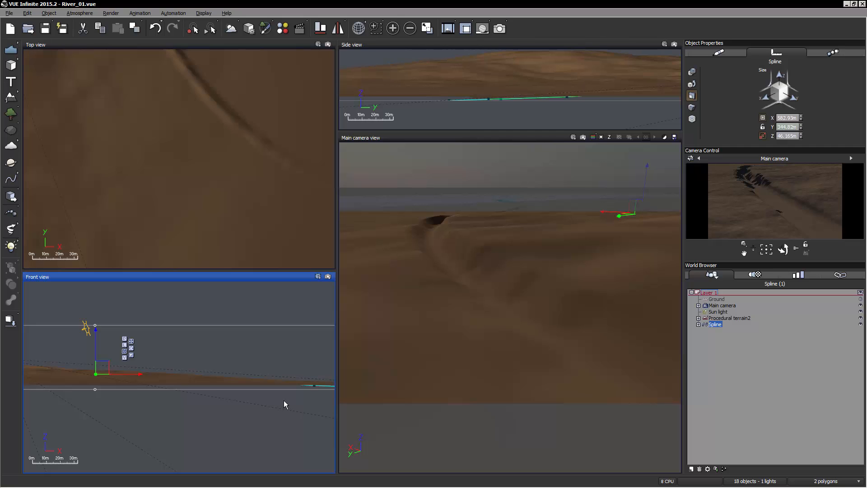
pyautogui.scroll(4, 311, 386)
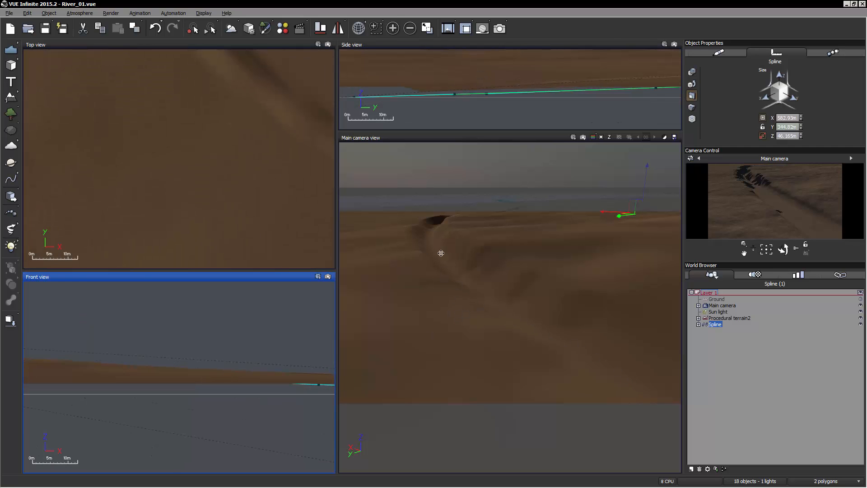
pyautogui.scroll(-4, 265, 373)
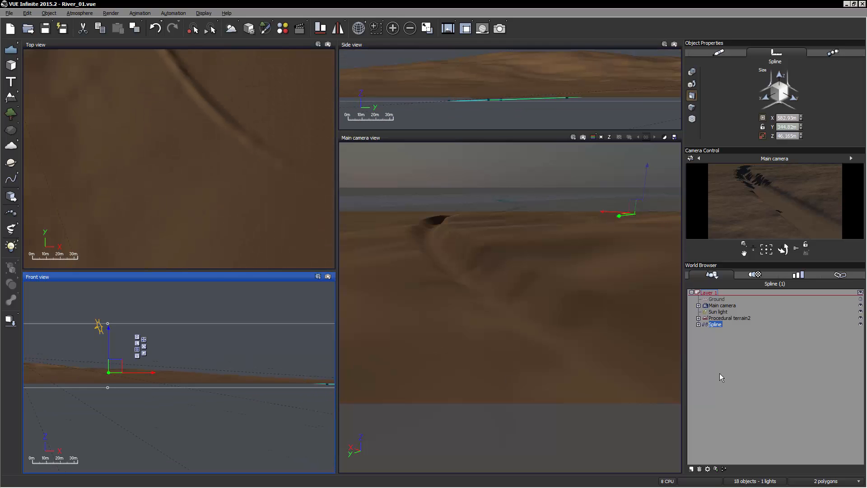
# Duplicate the spline and turn off the copy's terrain-effect influence on Procedural terrain2
pyautogui.click(717, 335)
pyautogui.click(716, 325)
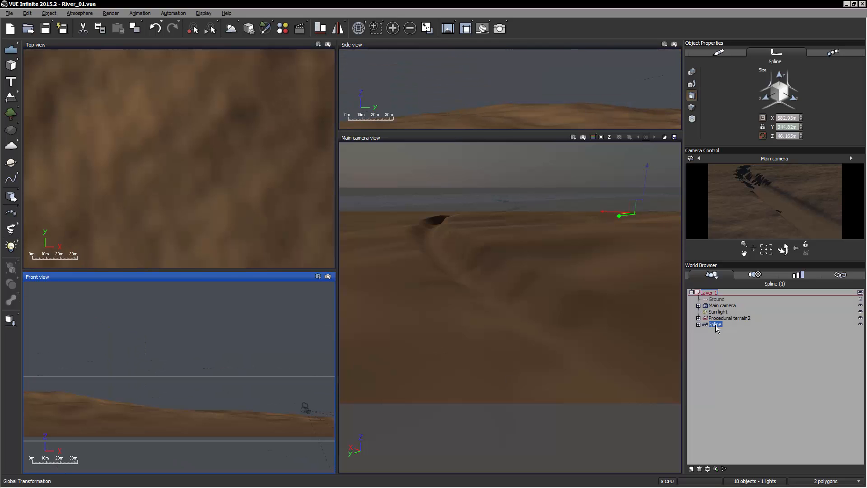
pyautogui.hotkey('ctrl', 'c')
pyautogui.hotkey('ctrl', 'v')
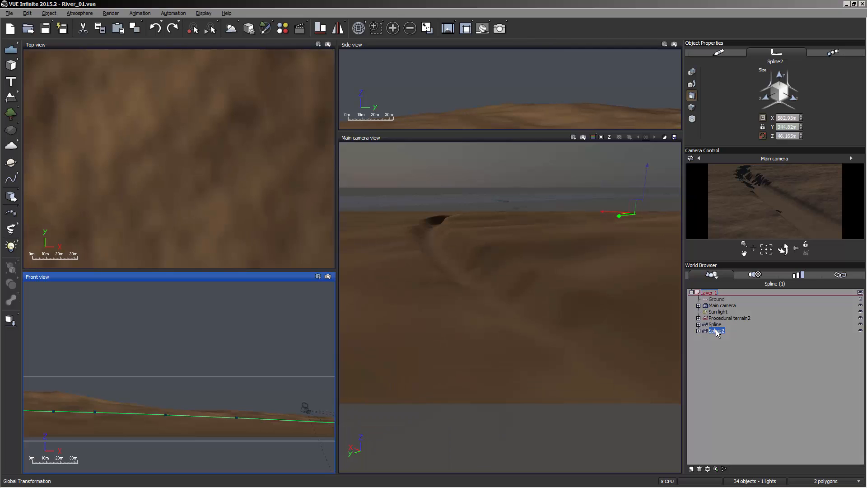
pyautogui.doubleClick(717, 331)
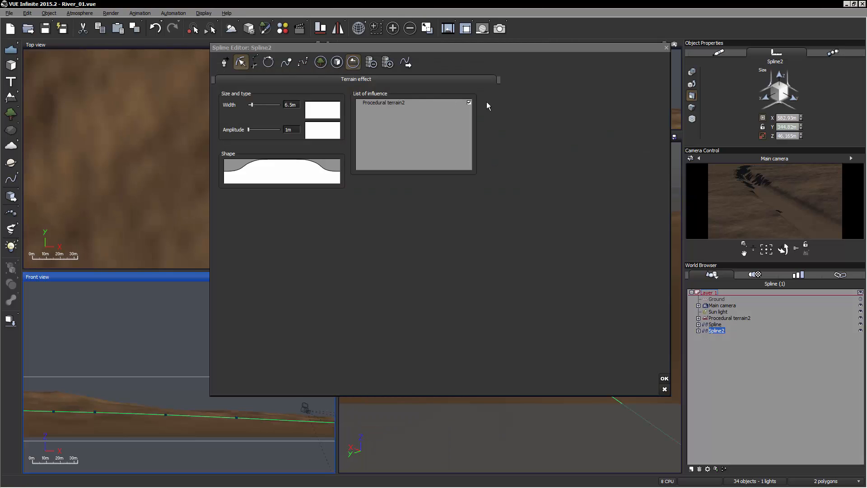
pyautogui.click(470, 102)
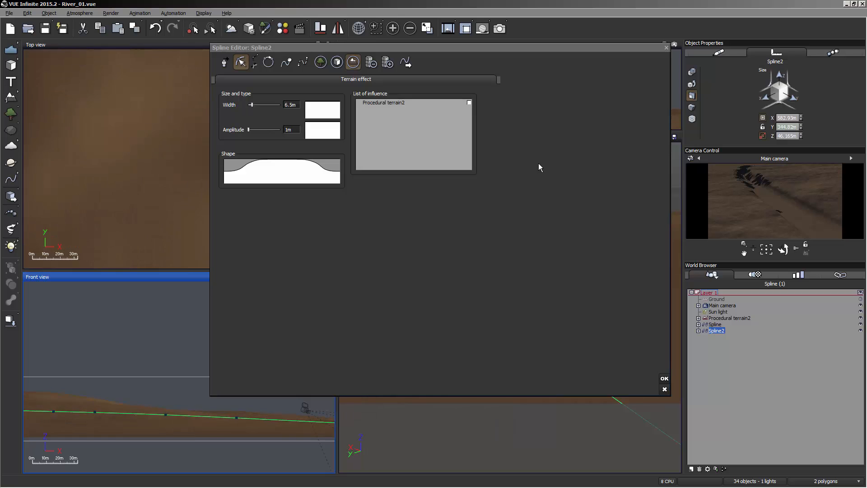
# Give the copied spline a Ribbon geometry effect 7 m wide, remove its terrain effect, and confirm
pyautogui.click(337, 63)
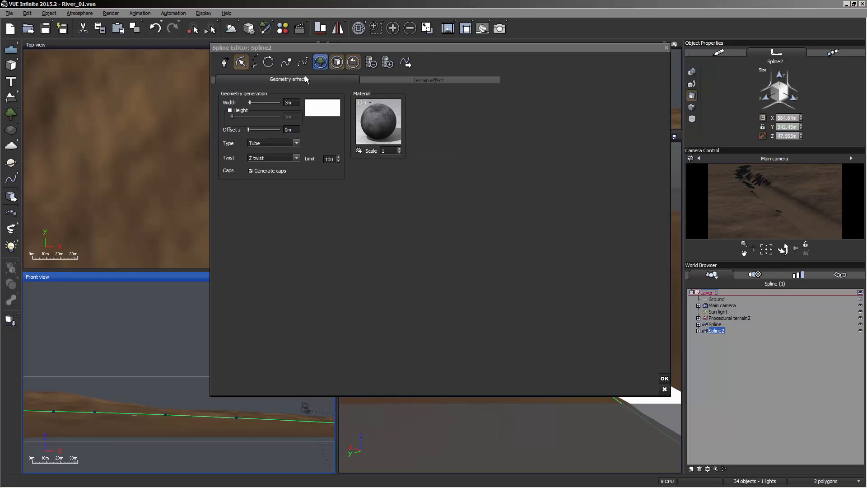
pyautogui.click(277, 143)
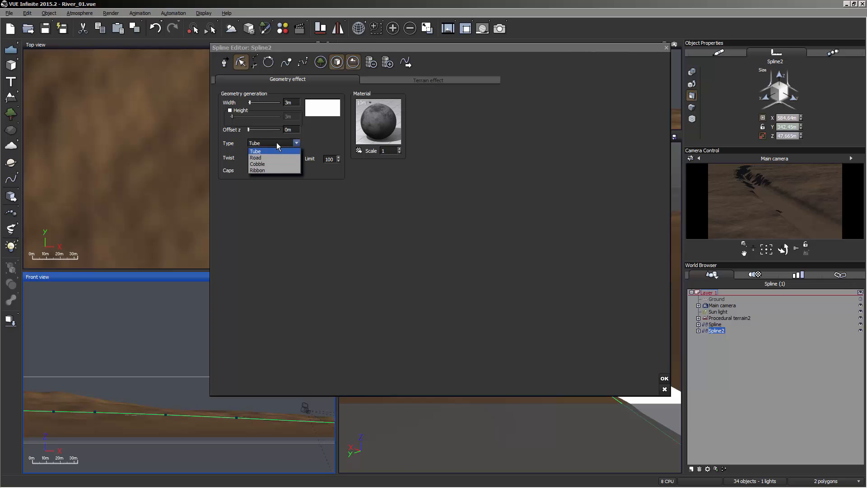
pyautogui.click(273, 170)
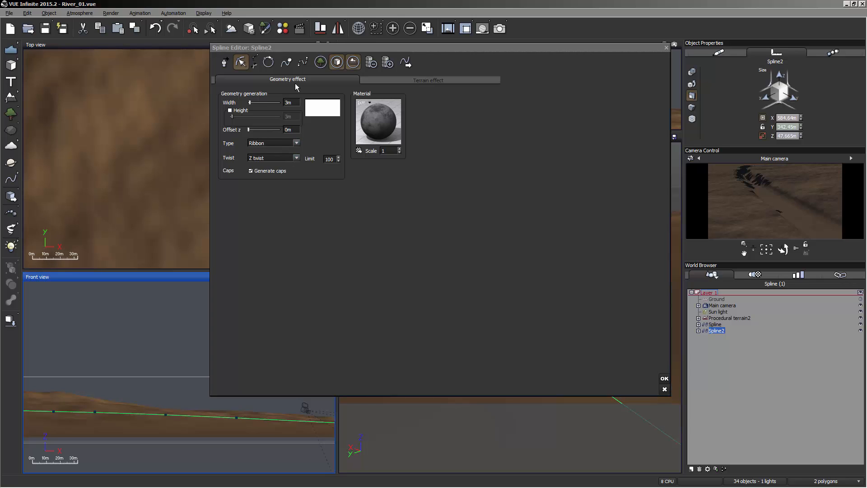
pyautogui.doubleClick(297, 101)
pyautogui.write('7')
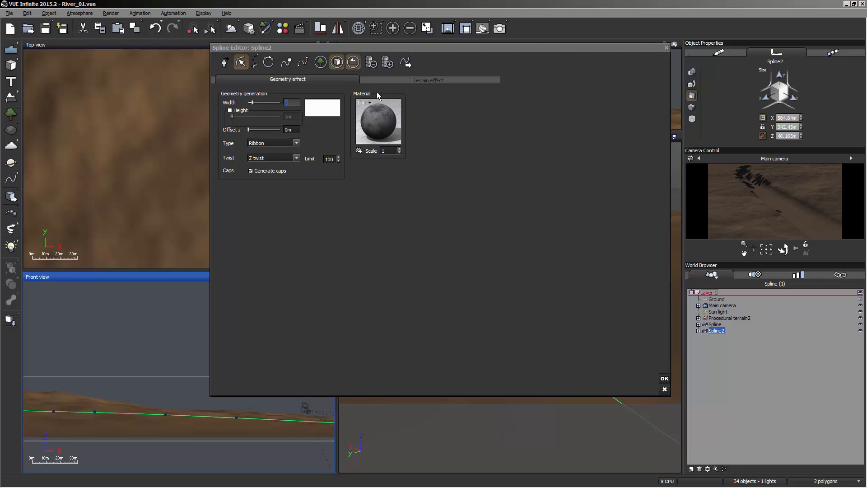
pyautogui.click(356, 64)
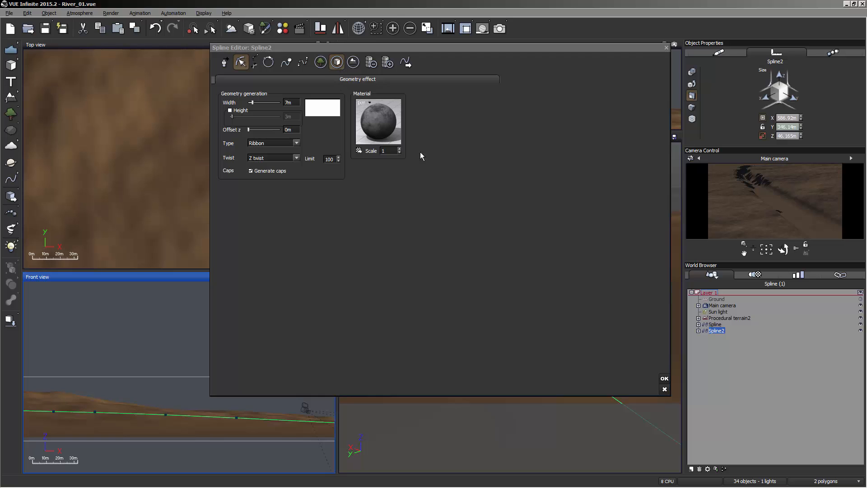
pyautogui.click(664, 379)
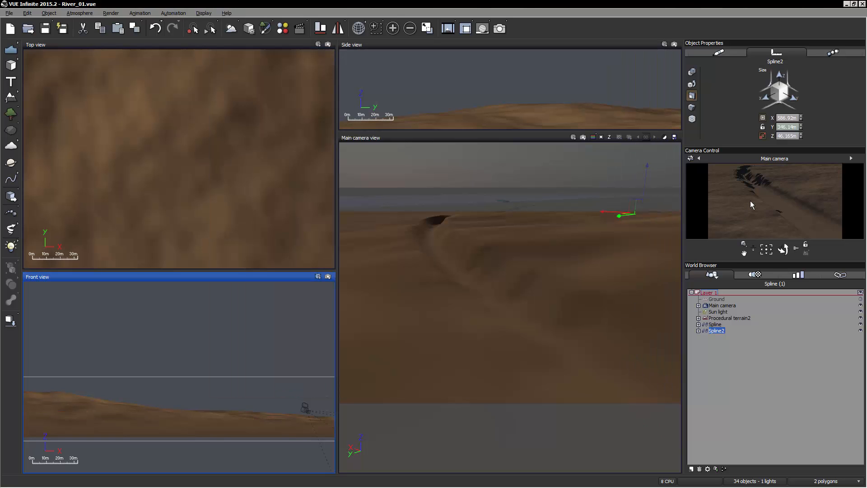
# Raise the ribbon spline slightly along Z in the front view, and check it along the riverbed in the main camera view
pyautogui.click(732, 362)
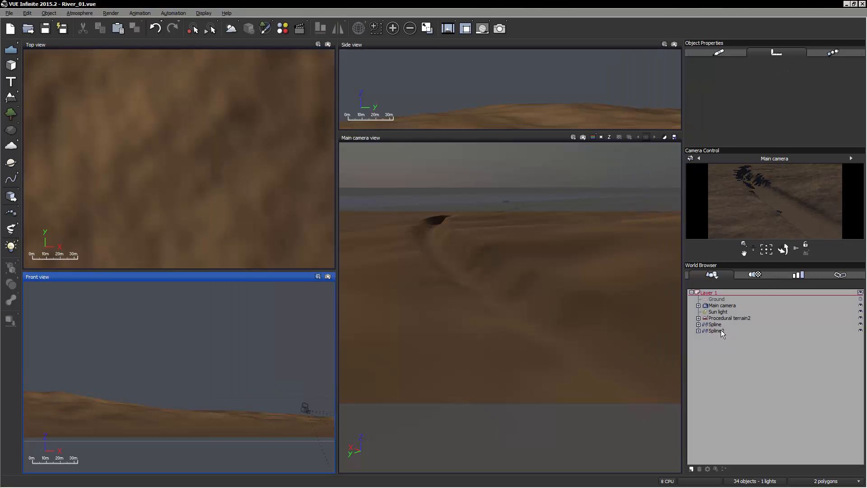
pyautogui.click(716, 331)
pyautogui.scroll(3, 191, 396)
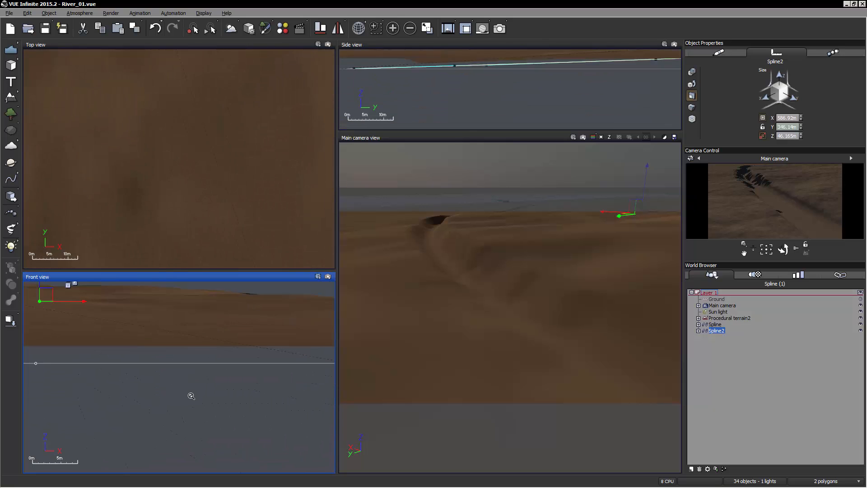
pyautogui.moveTo(160, 343); pyautogui.dragTo(316, 452, button='right')
pyautogui.scroll(5, 204, 423)
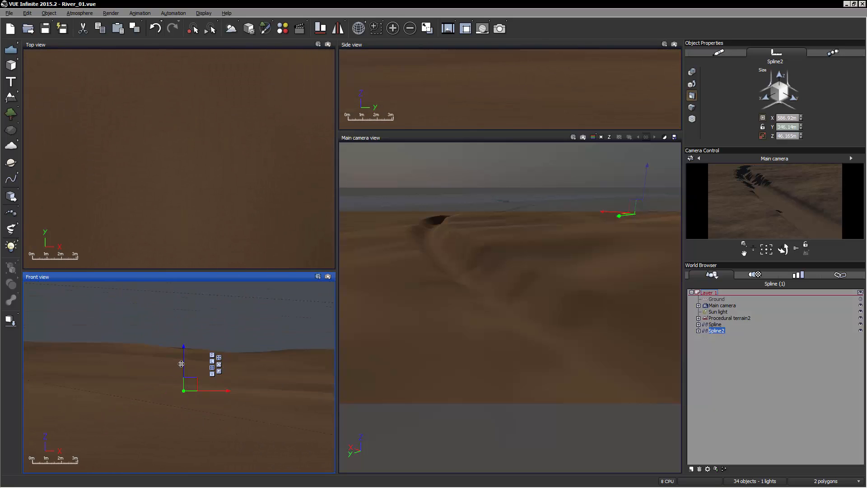
pyautogui.moveTo(181, 364); pyautogui.dragTo(181, 355)
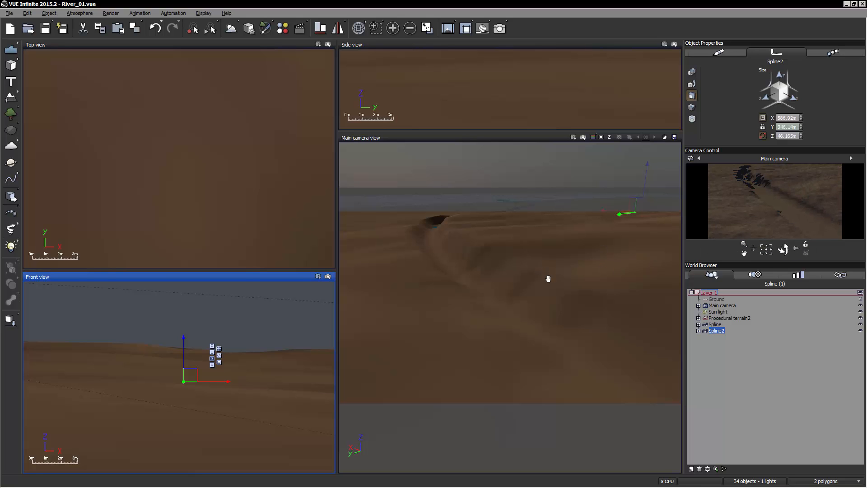
pyautogui.moveTo(549, 279); pyautogui.dragTo(561, 310, button='right')
pyautogui.scroll(5, 488, 325)
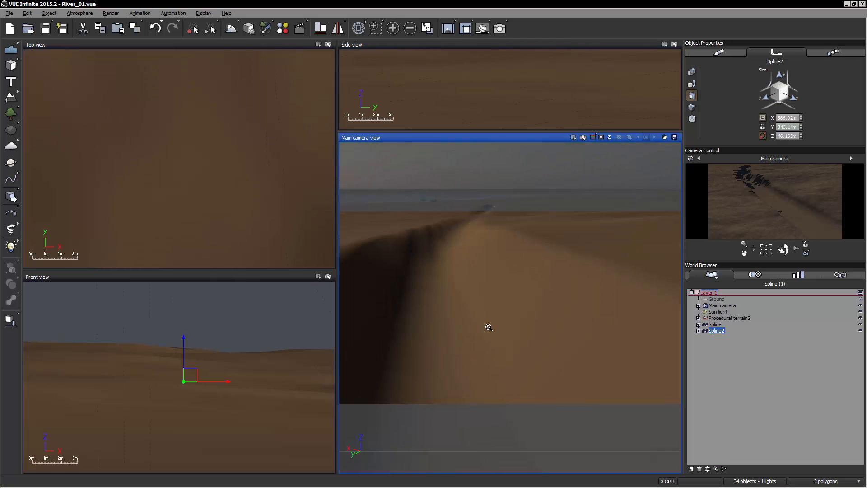
# Raise the ribbon spline slightly along Z in the front view until it sits above the riverbed, and deselect it
pyautogui.moveTo(490, 341)
pyautogui.mouseDown(button='middle')
pyautogui.moveTo(505, 333)
pyautogui.moveTo(494, 345)
pyautogui.mouseUp(button='middle')
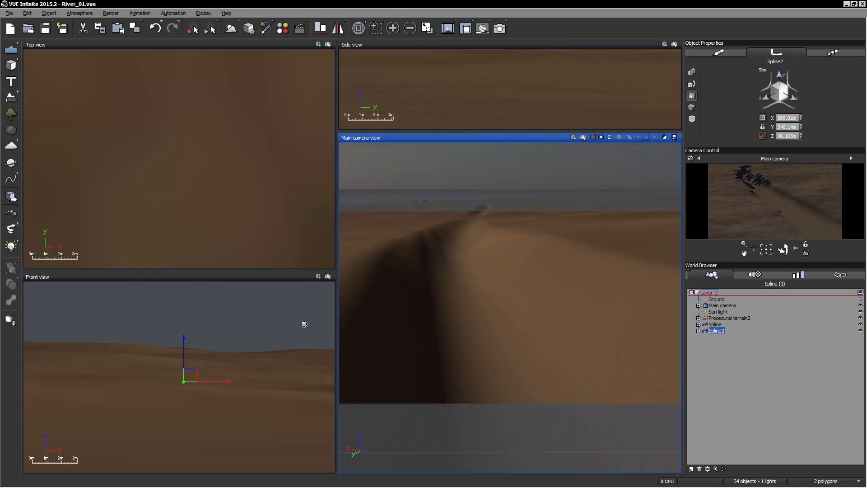
pyautogui.moveTo(237, 353); pyautogui.dragTo(234, 336, button='middle')
pyautogui.moveTo(181, 331); pyautogui.dragTo(184, 324)
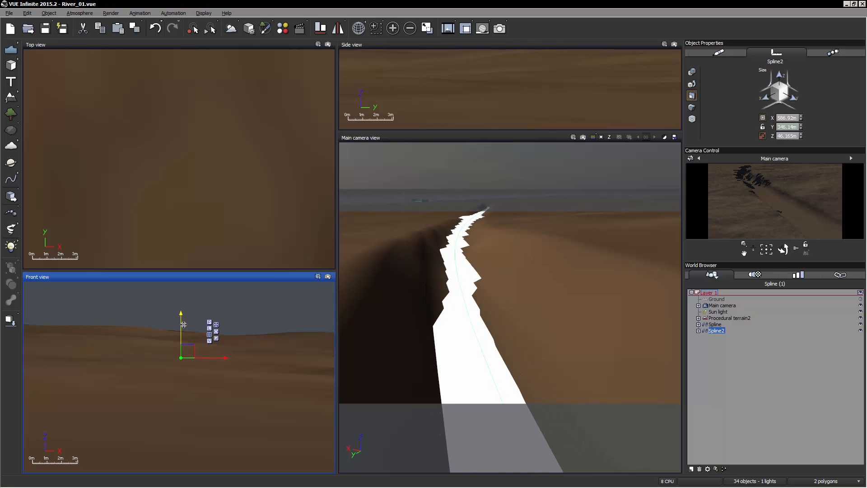
pyautogui.click(774, 392)
# Examine how the ribbon follows the riverbed from different angles and distances in the main camera view
pyautogui.moveTo(468, 267); pyautogui.dragTo(509, 304, button='middle')
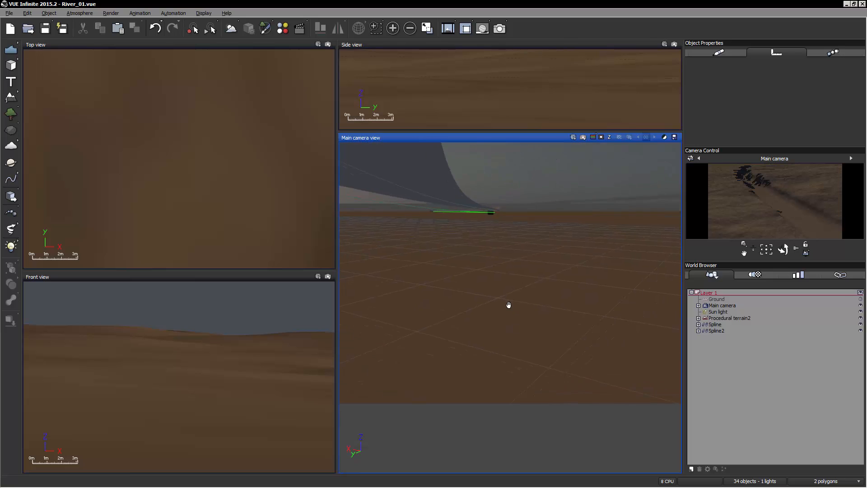
pyautogui.hotkey('ctrl', 'z')
pyautogui.moveTo(474, 328); pyautogui.dragTo(645, 298, button='right')
pyautogui.scroll(3, 474, 329)
pyautogui.scroll(3, 616, 291)
pyautogui.scroll(-3, 616, 290)
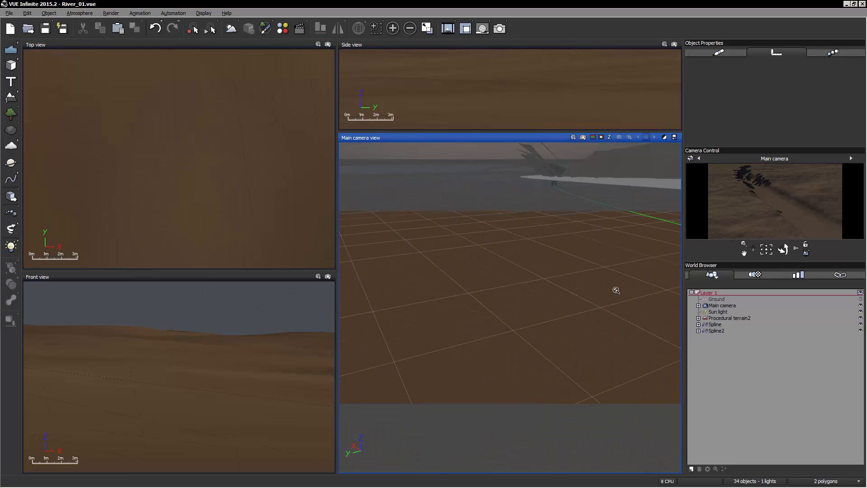
pyautogui.scroll(5, 557, 297)
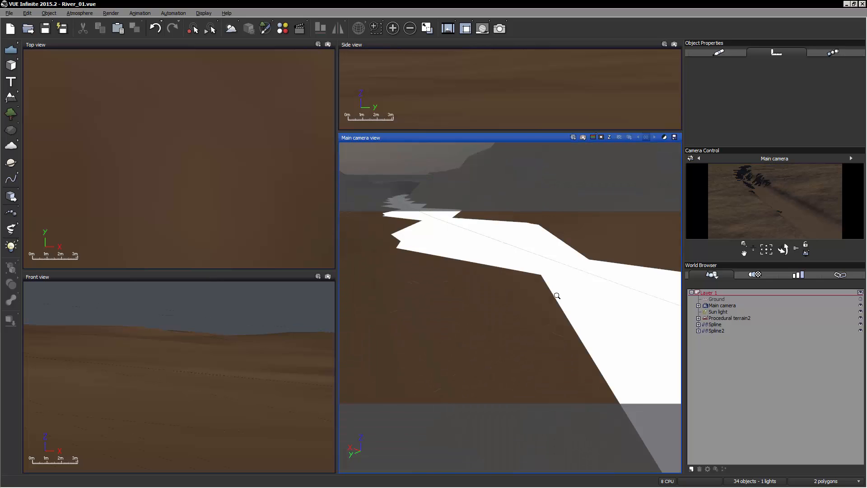
pyautogui.moveTo(545, 292); pyautogui.dragTo(599, 285, button='right')
pyautogui.scroll(-5, 599, 285)
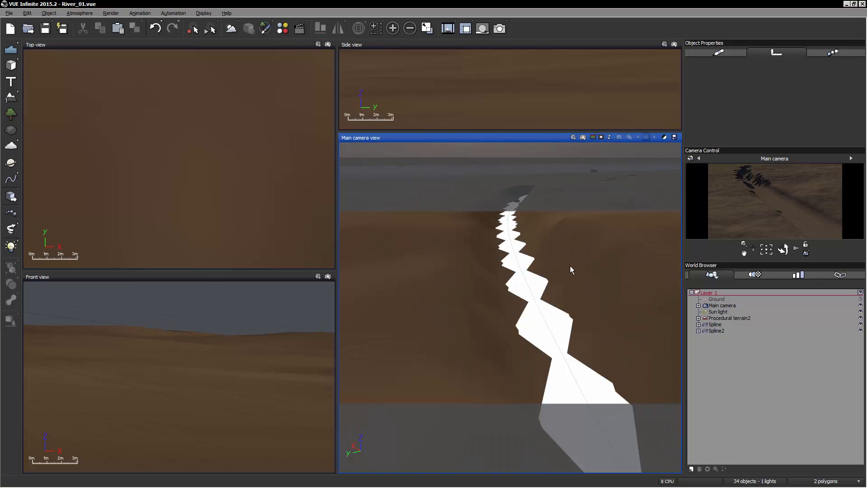
# Set the display colour of Spline2 to blue in its aspect properties
pyautogui.click(718, 331)
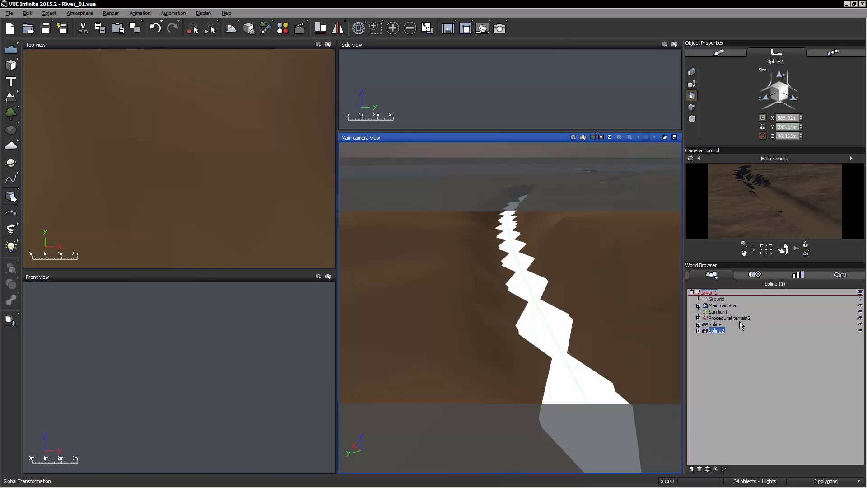
pyautogui.click(726, 53)
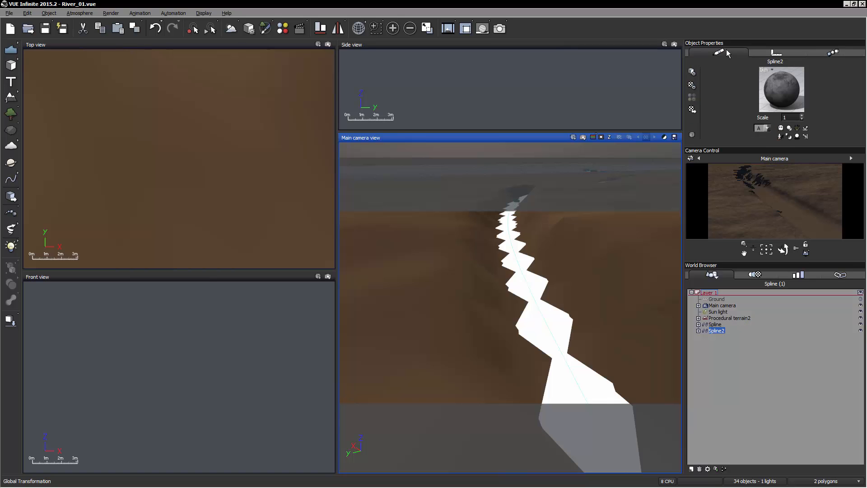
pyautogui.click(767, 128)
pyautogui.click(752, 307)
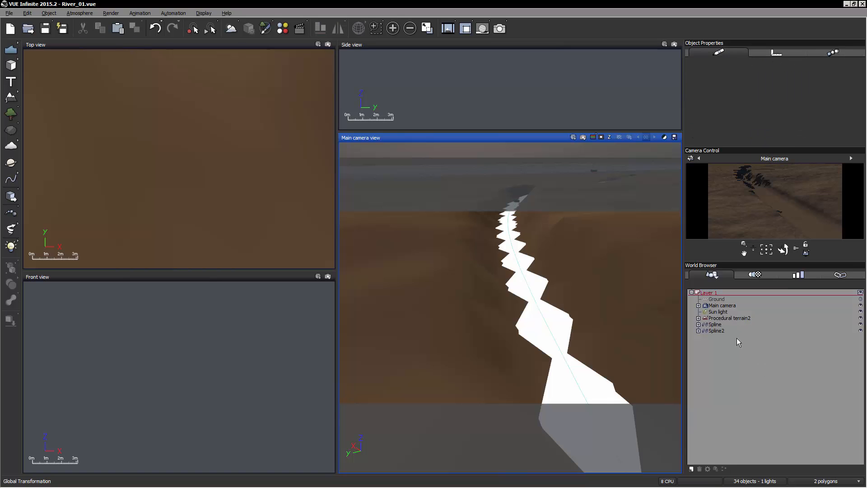
pyautogui.click(717, 331)
pyautogui.click(767, 128)
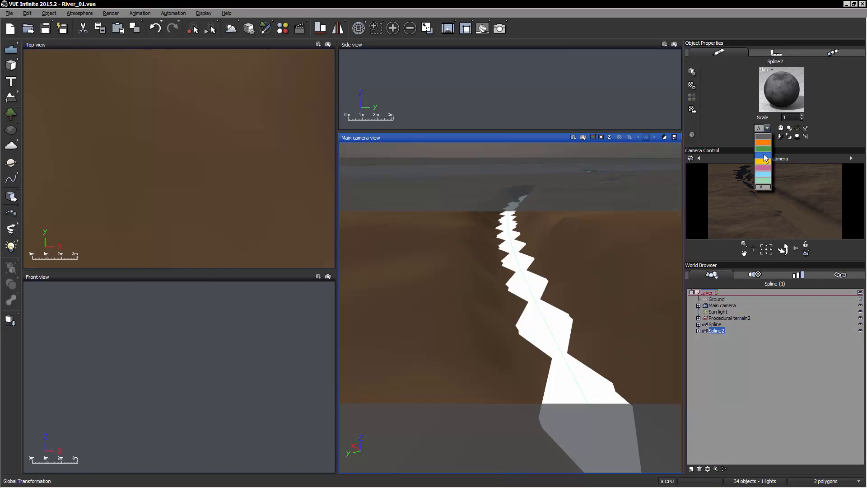
pyautogui.click(763, 196)
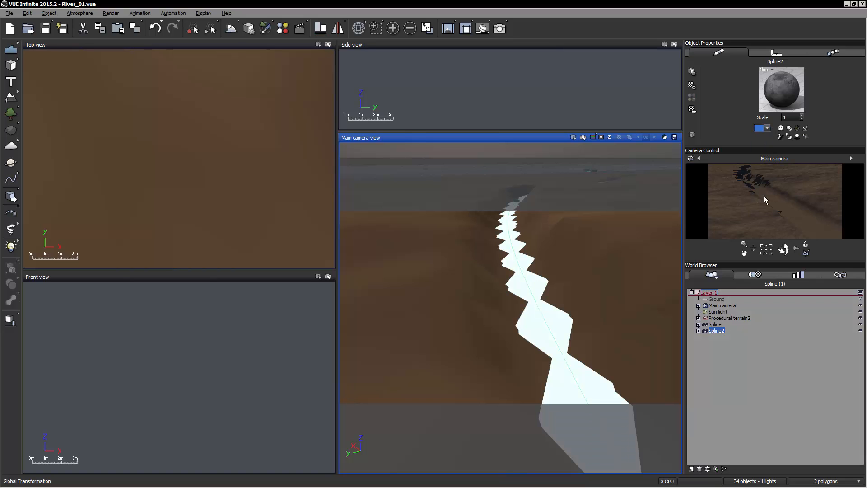
pyautogui.click(745, 341)
pyautogui.click(717, 331)
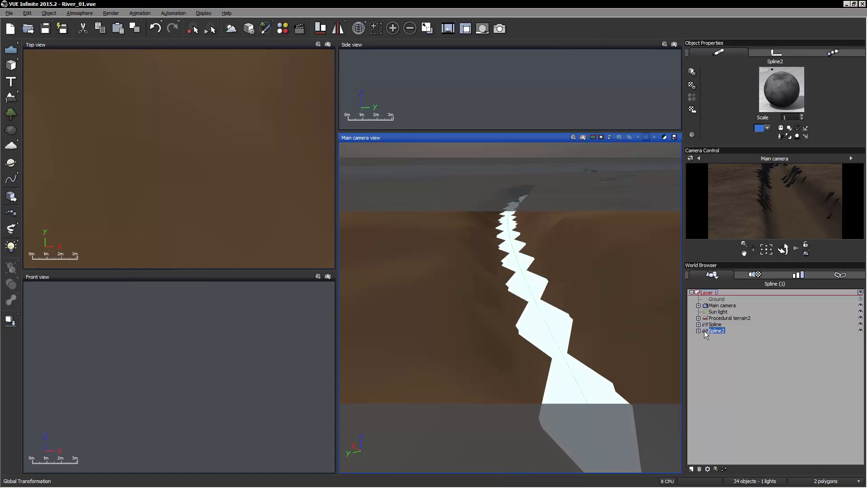
pyautogui.click(708, 349)
# Move Spline2 a little higher along Z in the front view so the ribbon fills more of the riverbed
pyautogui.moveTo(518, 324); pyautogui.dragTo(490, 323, button='right')
pyautogui.click(718, 332)
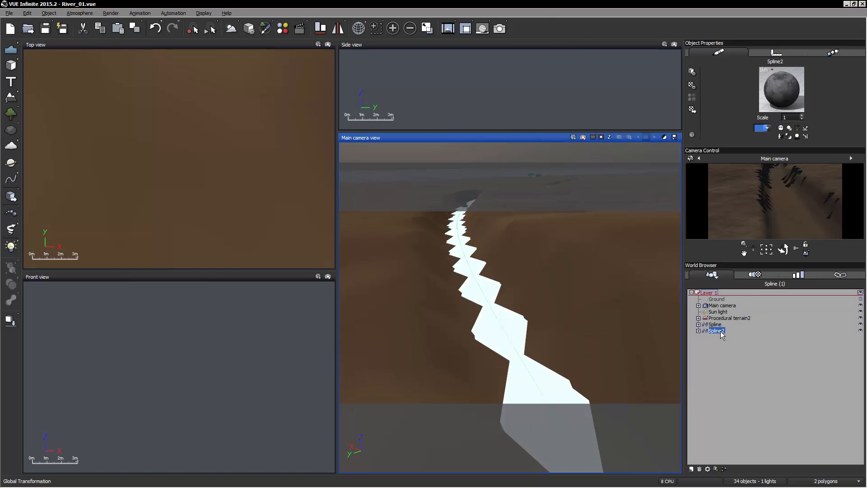
pyautogui.moveTo(252, 342); pyautogui.dragTo(172, 348, button='right')
pyautogui.scroll(-10, 173, 348)
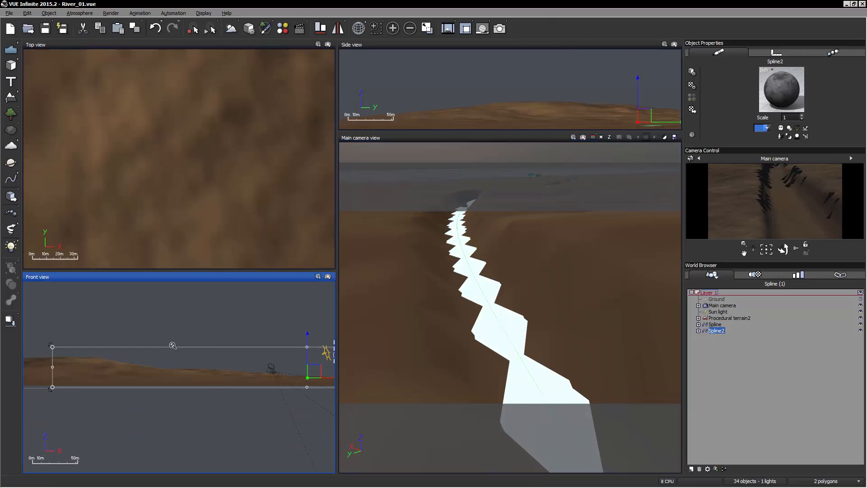
pyautogui.scroll(2, 244, 353)
pyautogui.moveTo(244, 353); pyautogui.dragTo(129, 333, button='right')
pyautogui.scroll(2, 230, 389)
pyautogui.scroll(5, 230, 390)
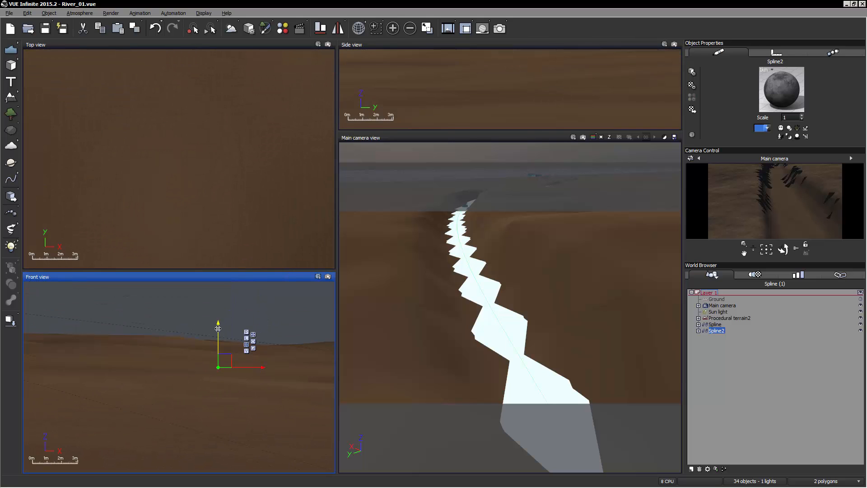
pyautogui.moveTo(217, 326); pyautogui.dragTo(217, 321)
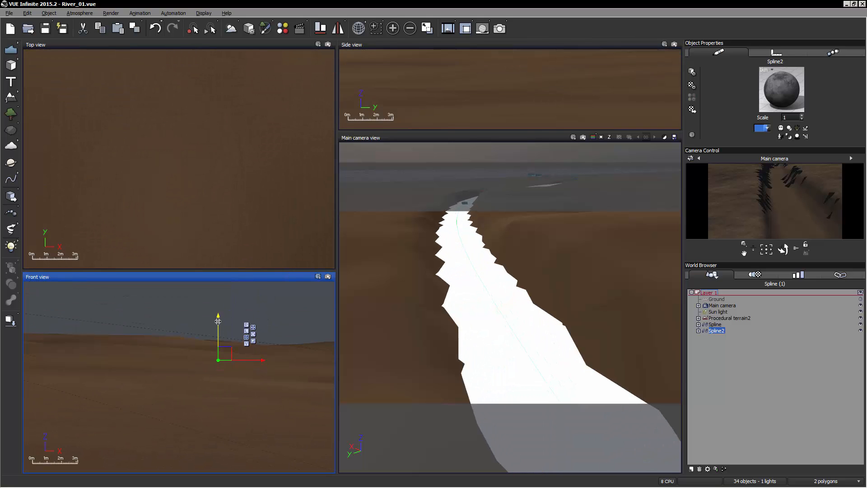
pyautogui.click(778, 388)
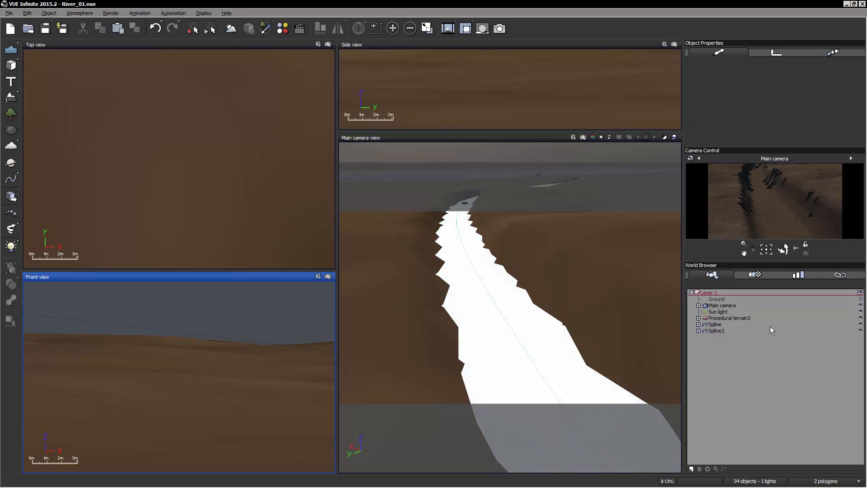
# Turn off Generate caps in Spline2's ribbon geometry effect, confirm, and render a preview of the main camera view
pyautogui.click(718, 331)
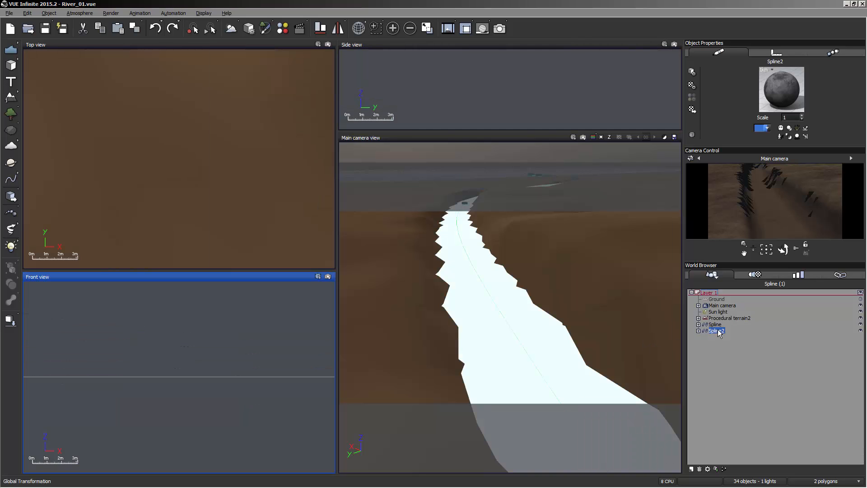
pyautogui.doubleClick(717, 331)
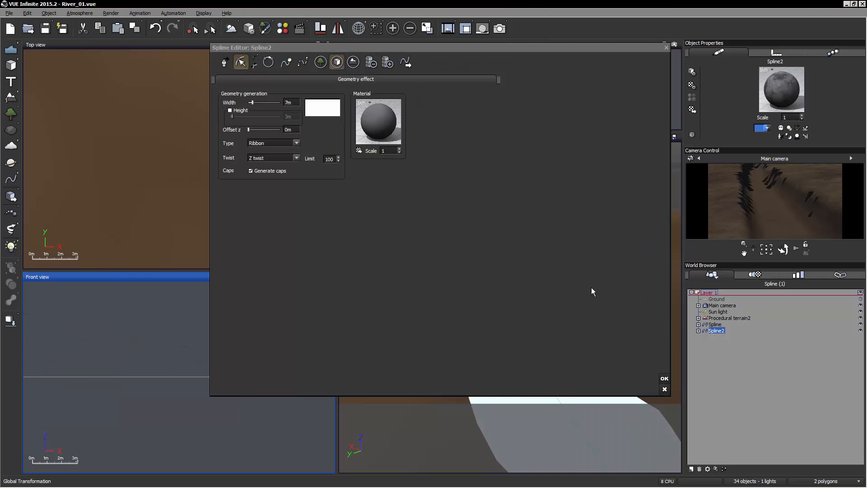
pyautogui.click(263, 171)
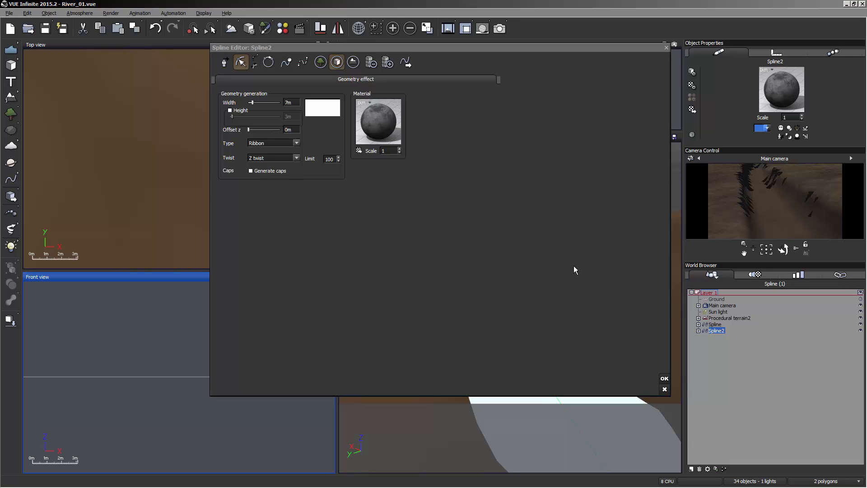
pyautogui.click(665, 379)
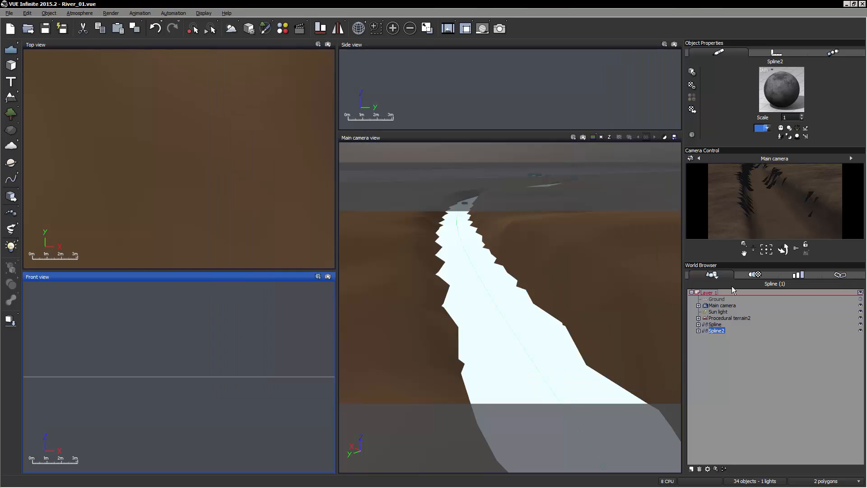
pyautogui.click(583, 137)
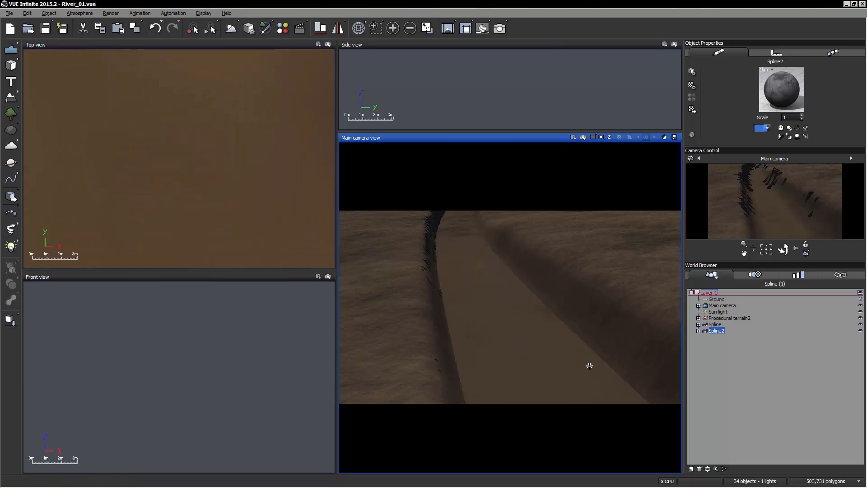
pyautogui.click(731, 346)
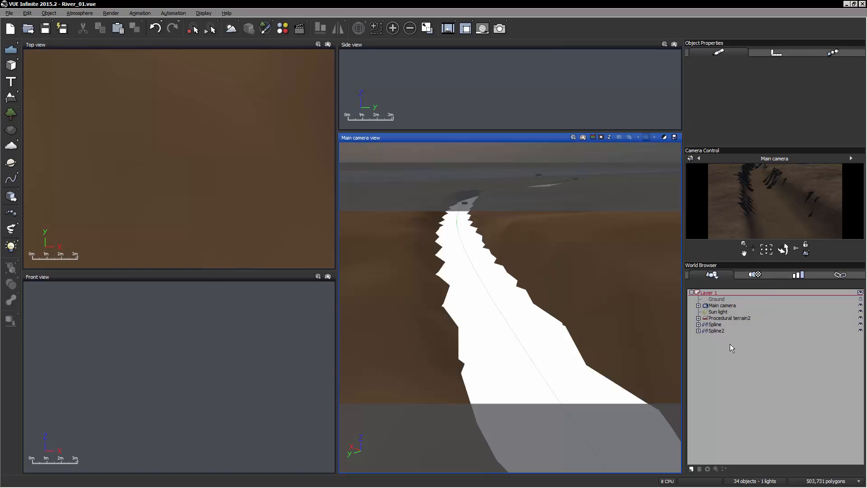
# Save the scene with Spline2 selected, and purge the memory
pyautogui.click(715, 331)
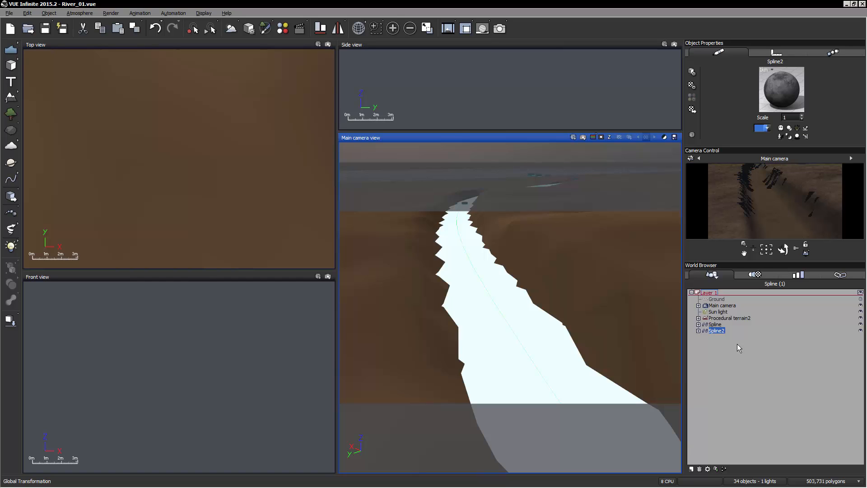
pyautogui.hotkey('ctrl', 's')
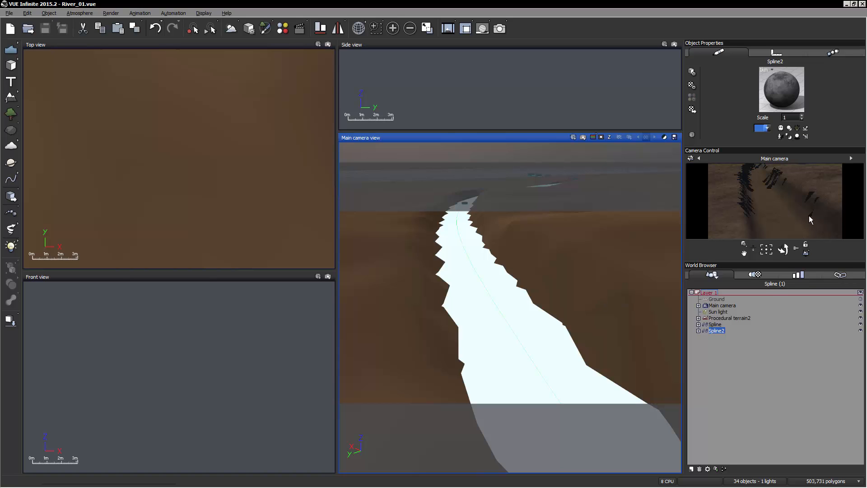
pyautogui.click(9, 13)
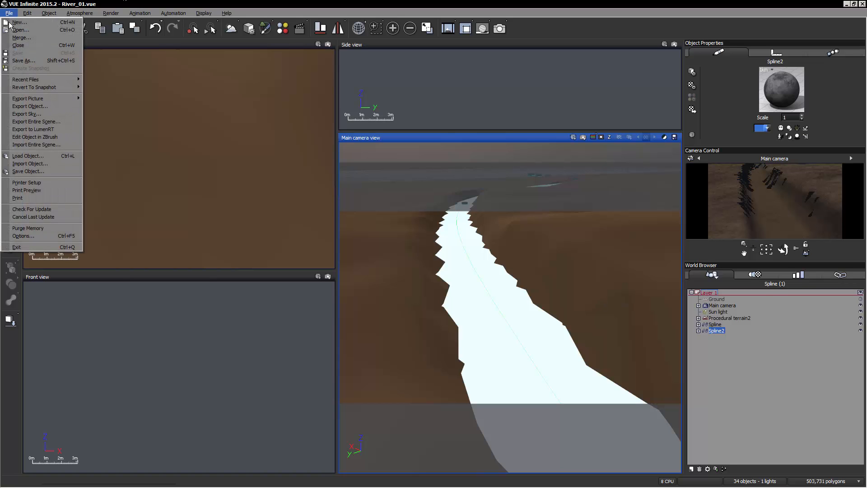
pyautogui.click(49, 228)
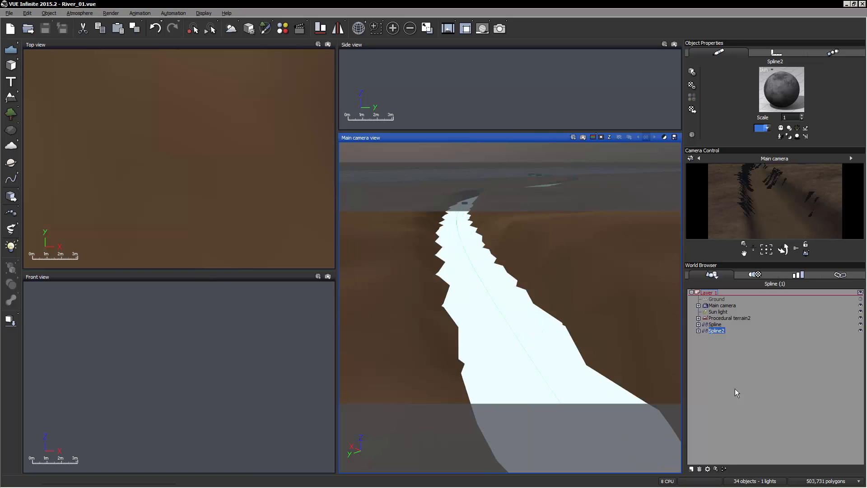
# Return the display colour of Spline2 to the automatic option (A)
pyautogui.click(732, 350)
pyautogui.click(717, 330)
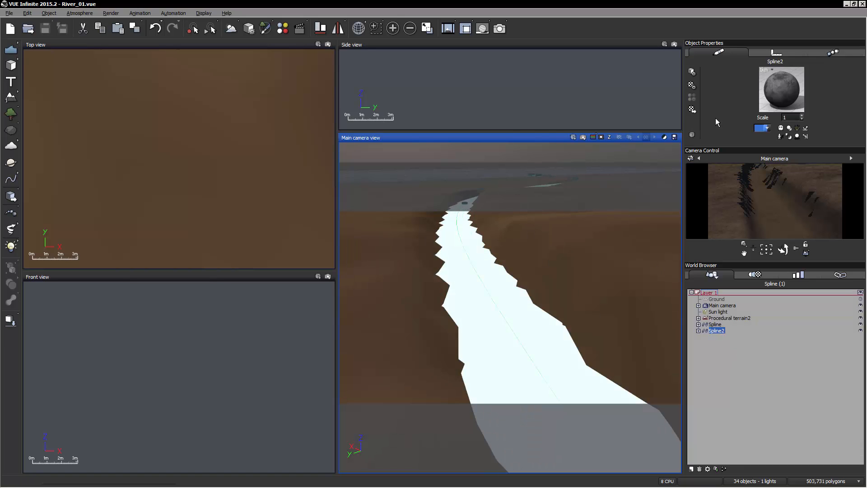
pyautogui.click(765, 127)
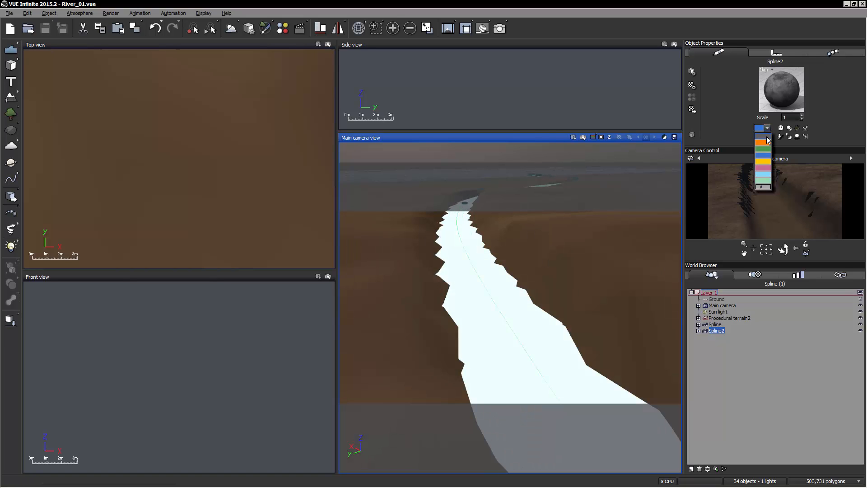
pyautogui.click(764, 210)
pyautogui.click(732, 346)
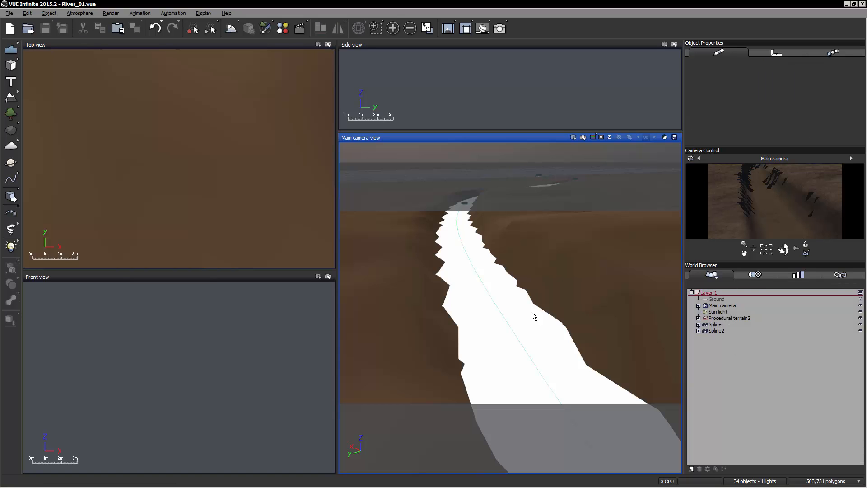
# Rename Spline2 to "water" in the object list
pyautogui.click(724, 331)
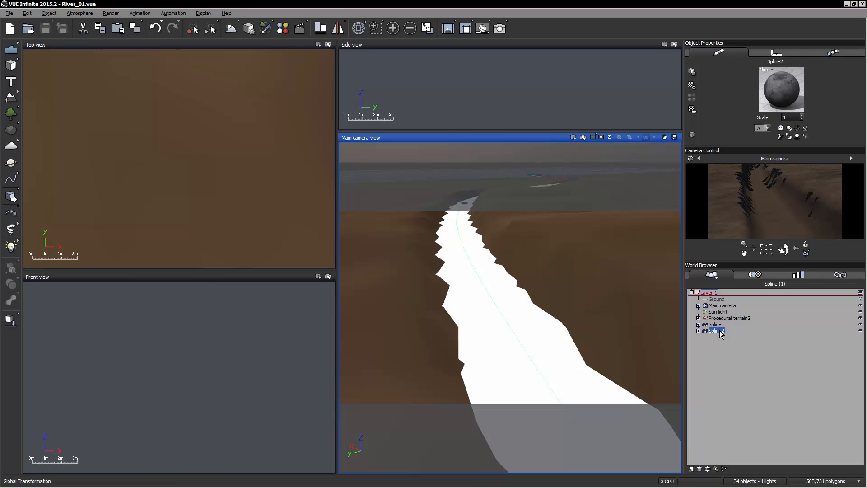
pyautogui.click(725, 332)
pyautogui.write('water')
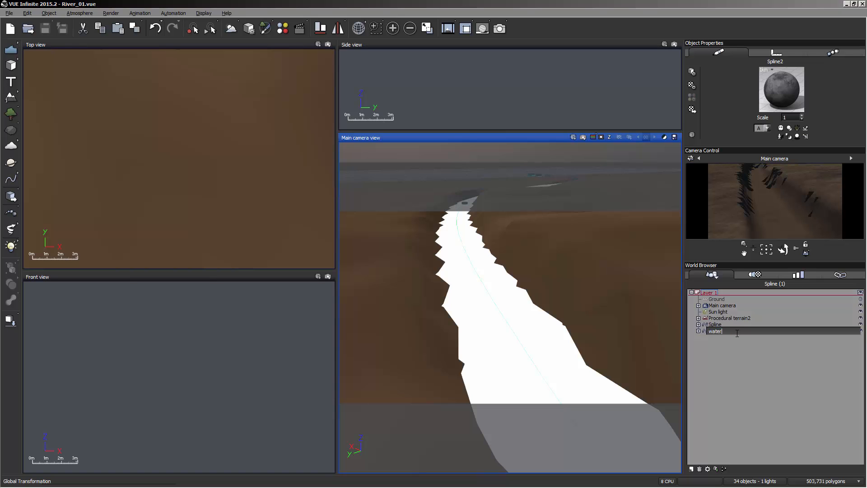
pyautogui.press('Return')
pyautogui.click(735, 350)
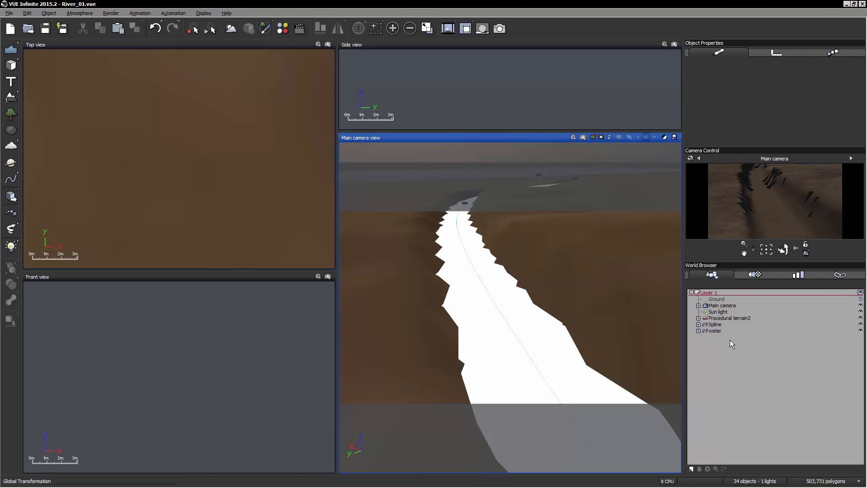
# Reset the material of the water spline to the default
pyautogui.click(718, 331)
pyautogui.rightClick(786, 90)
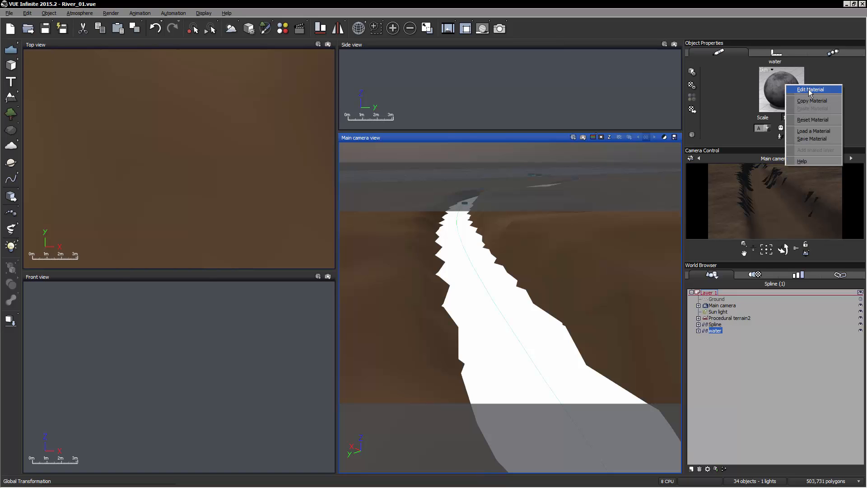
pyautogui.click(814, 120)
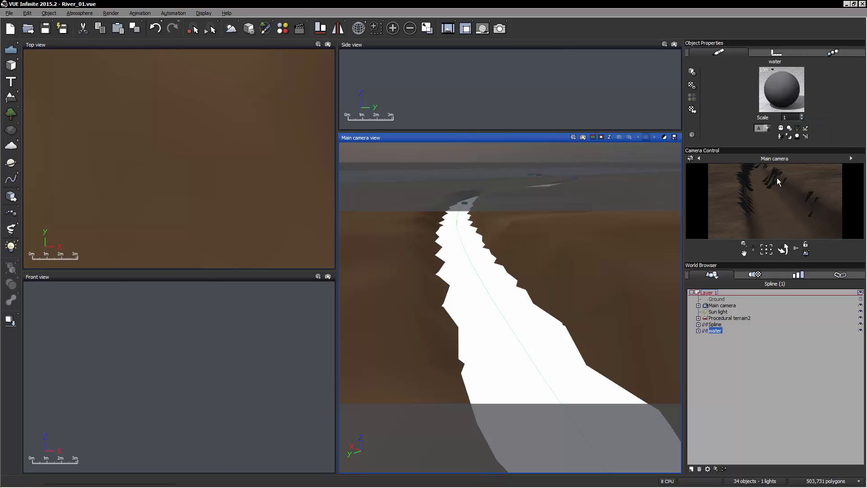
# Open the water spline's material for editing and set its overall color to a light cyan blue
pyautogui.click(777, 201)
pyautogui.rightClick(794, 78)
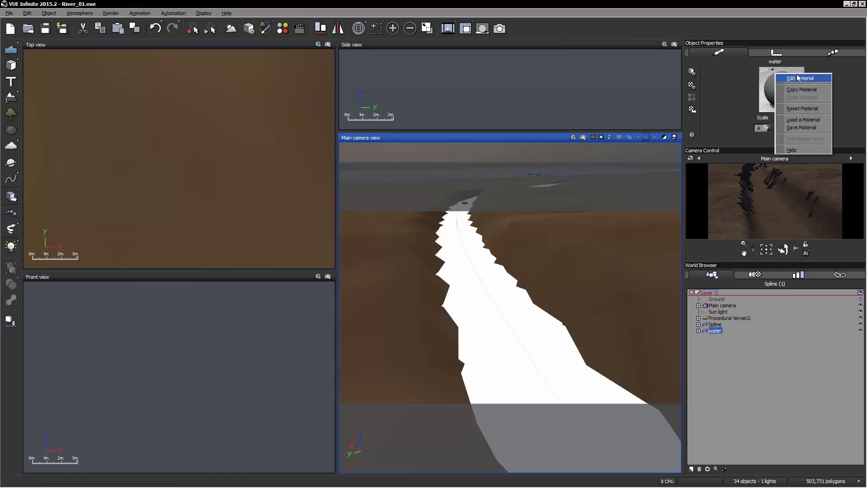
pyautogui.click(808, 80)
pyautogui.click(283, 189)
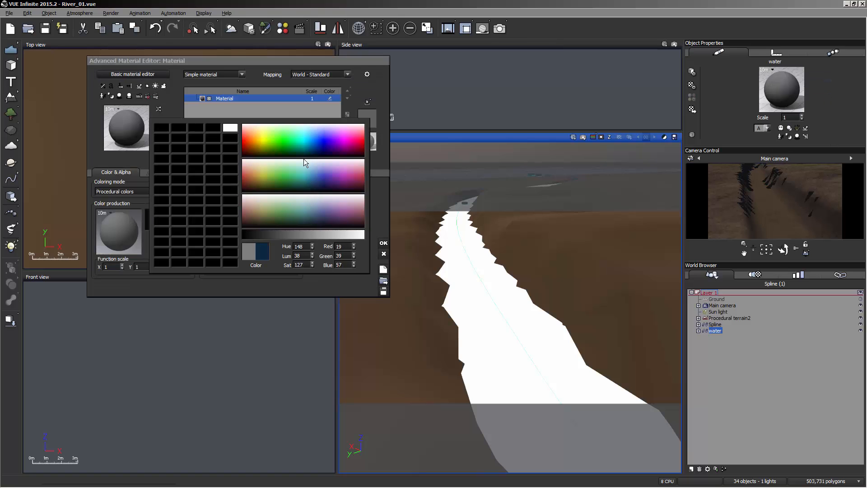
pyautogui.moveTo(303, 159); pyautogui.dragTo(305, 127)
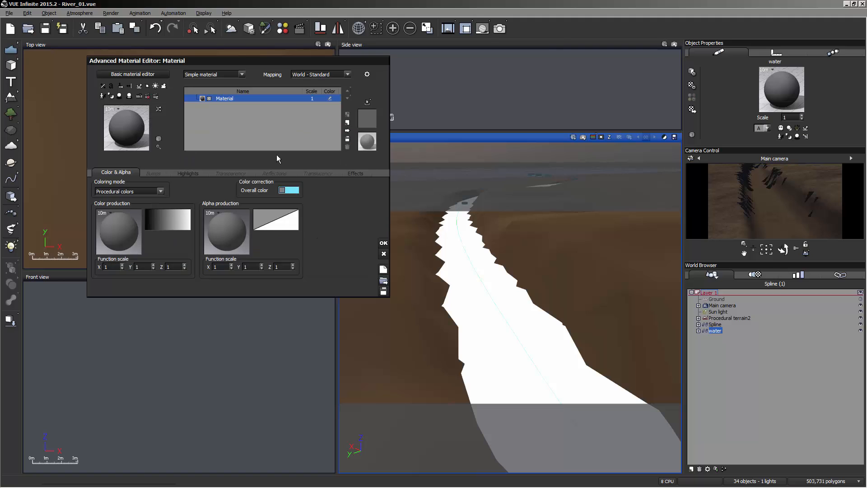
# Copy the material's overall color and reset the color map of the color production
pyautogui.rightClick(293, 191)
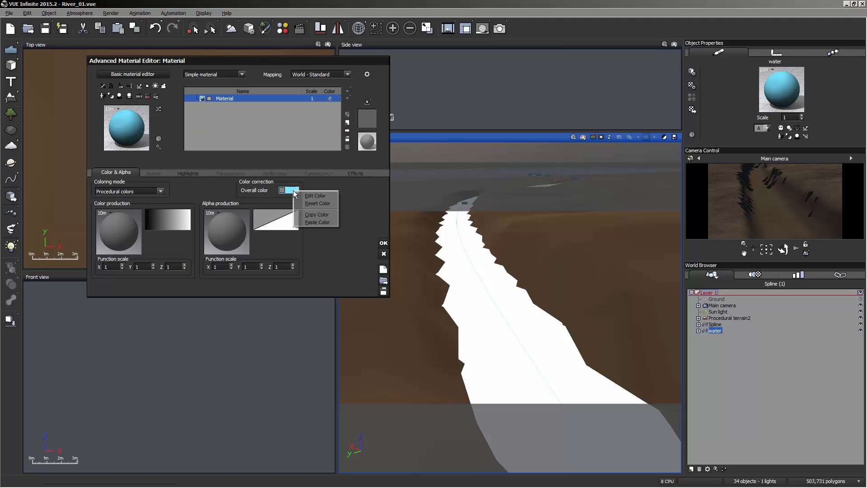
pyautogui.click(317, 215)
pyautogui.rightClick(163, 221)
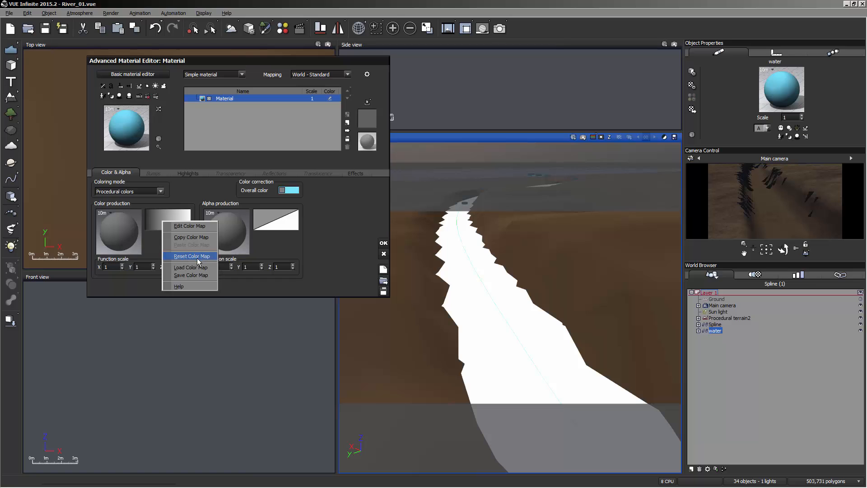
pyautogui.click(198, 256)
# Paste the copied light blue (red 122, green 230, blue 255) into the color map and back into the overall color
pyautogui.rightClick(167, 217)
pyautogui.click(181, 224)
pyautogui.rightClick(518, 393)
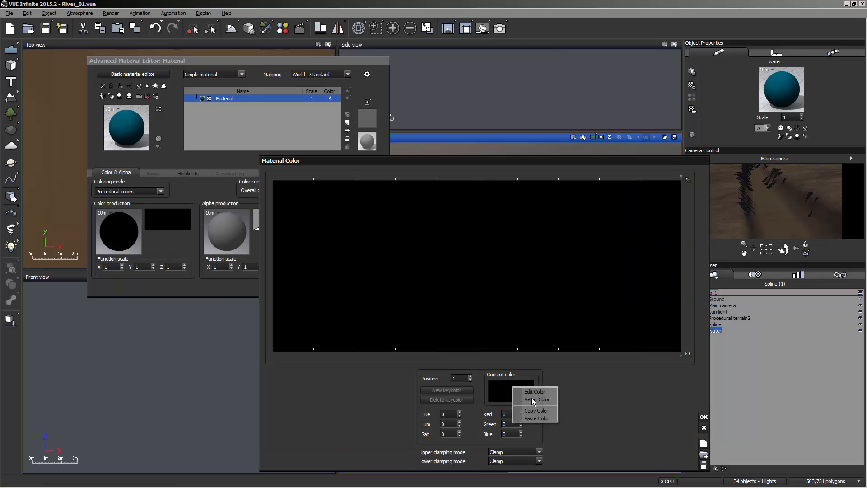
pyautogui.click(549, 420)
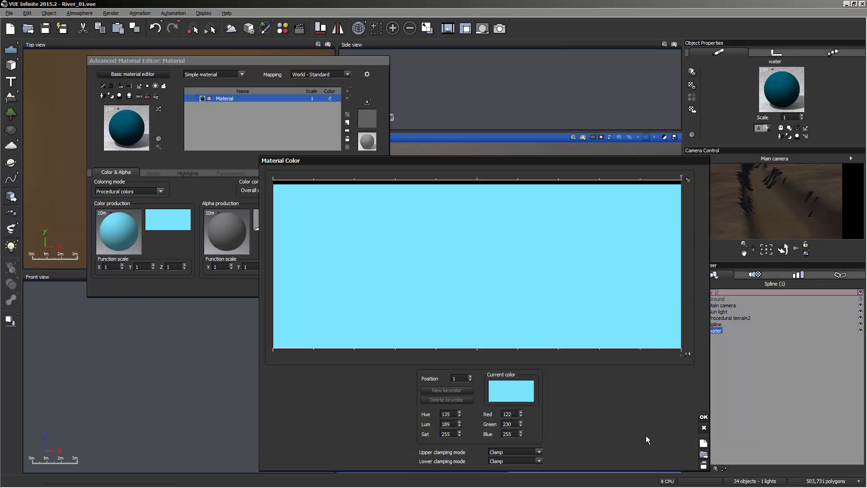
pyautogui.click(704, 416)
pyautogui.rightClick(291, 189)
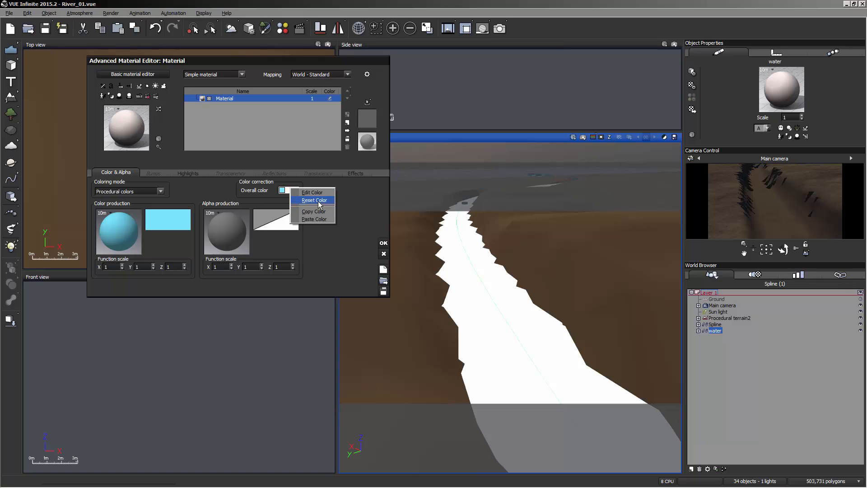
pyautogui.click(314, 219)
# Open the color production function, rearrange its color map and Filter nodes between the inputs and outputs, and accept it
pyautogui.rightClick(139, 236)
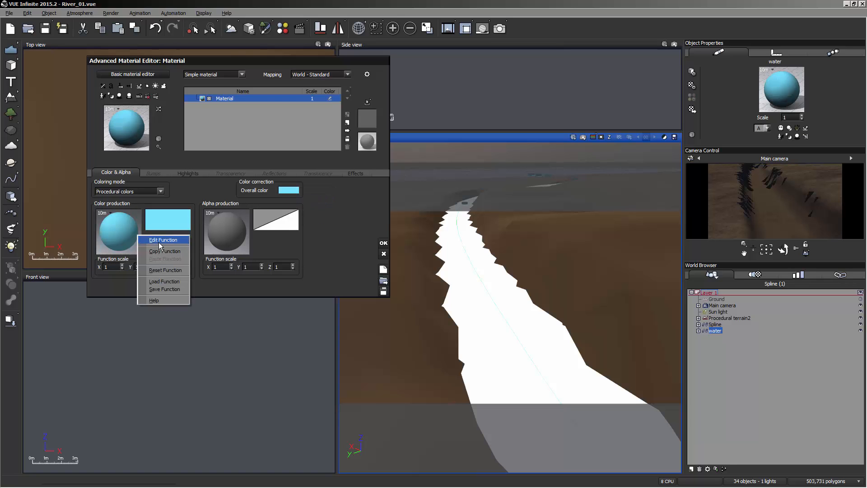
pyautogui.click(158, 243)
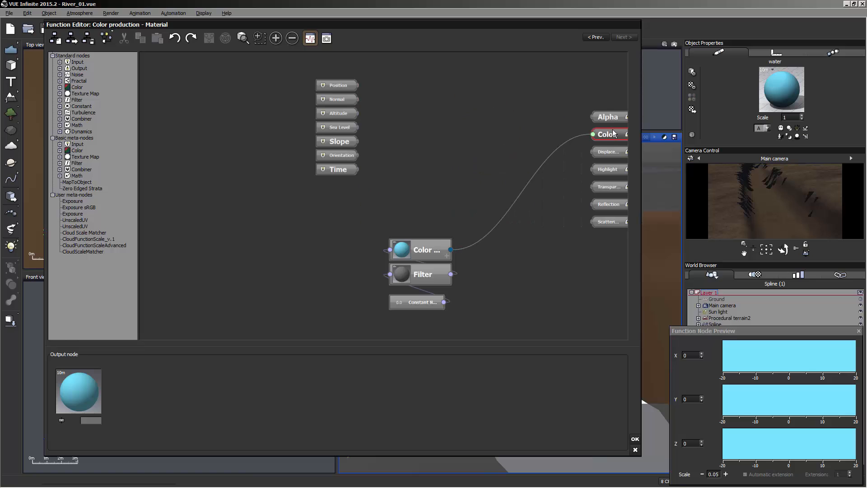
pyautogui.click(511, 207)
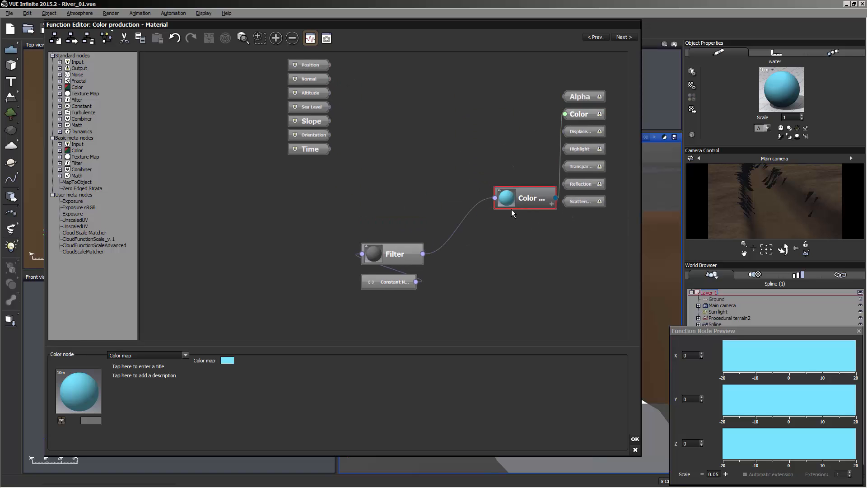
pyautogui.click(413, 251)
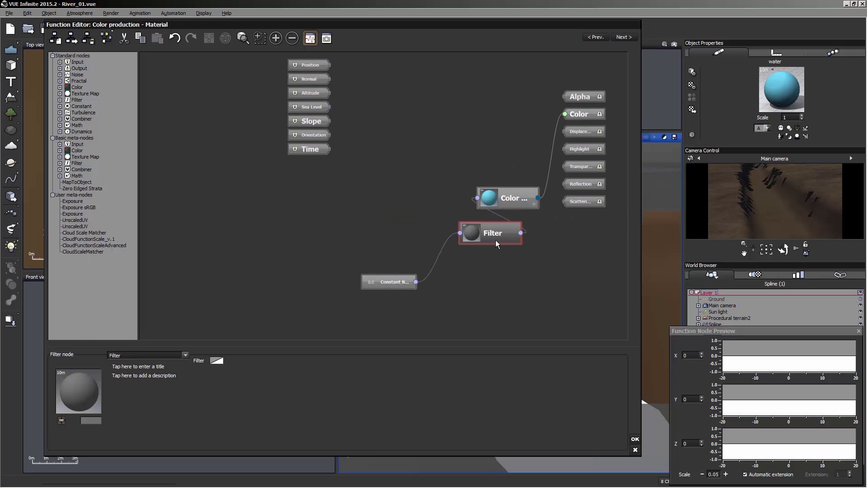
pyautogui.click(635, 440)
# Set the water material's global transparency to 100% and refraction index to 1.33, accept it, and render the main camera view
pyautogui.click(241, 175)
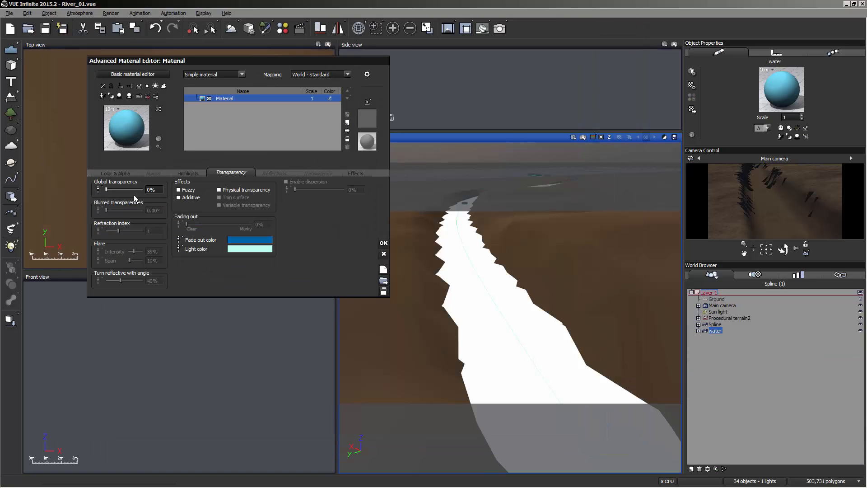
pyautogui.moveTo(126, 191); pyautogui.dragTo(142, 190)
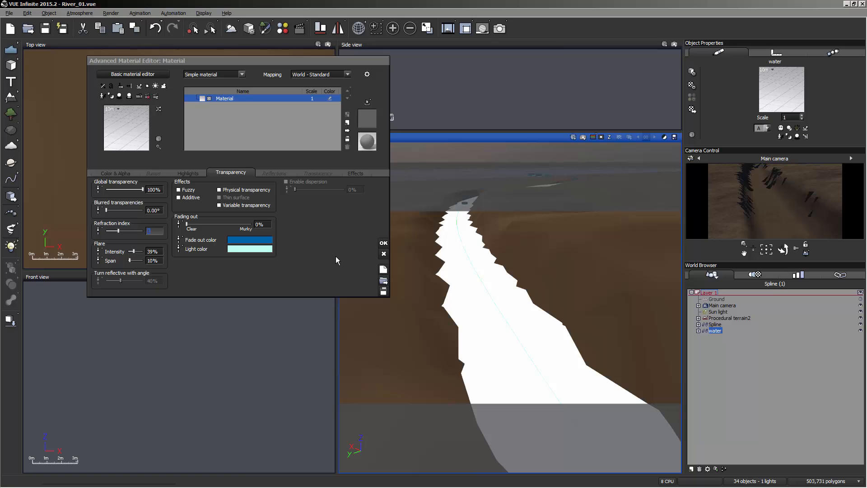
pyautogui.write('1.333')
pyautogui.press('Return')
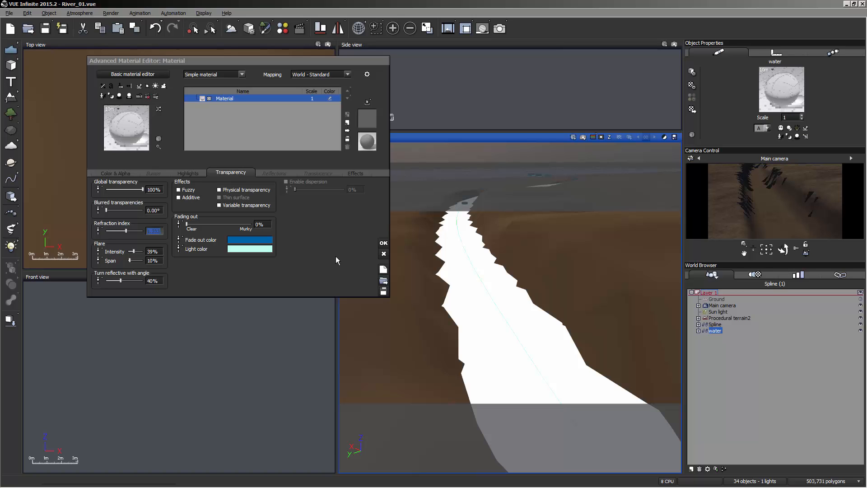
pyautogui.click(782, 166)
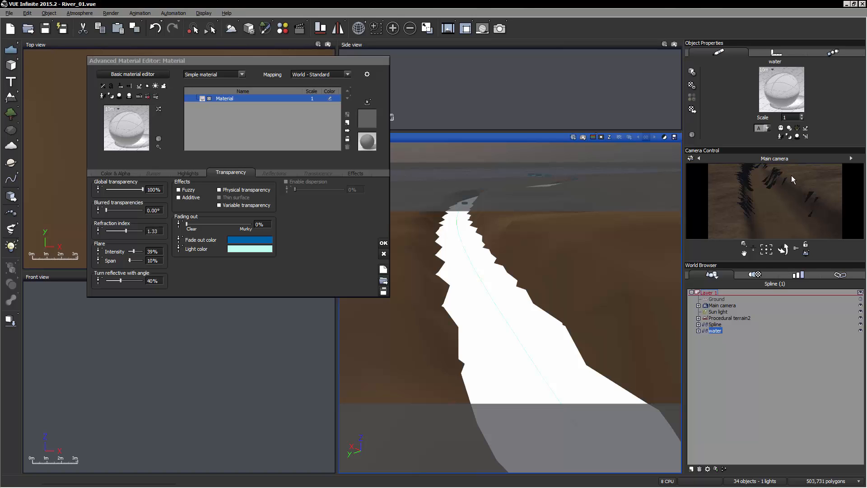
pyautogui.click(384, 243)
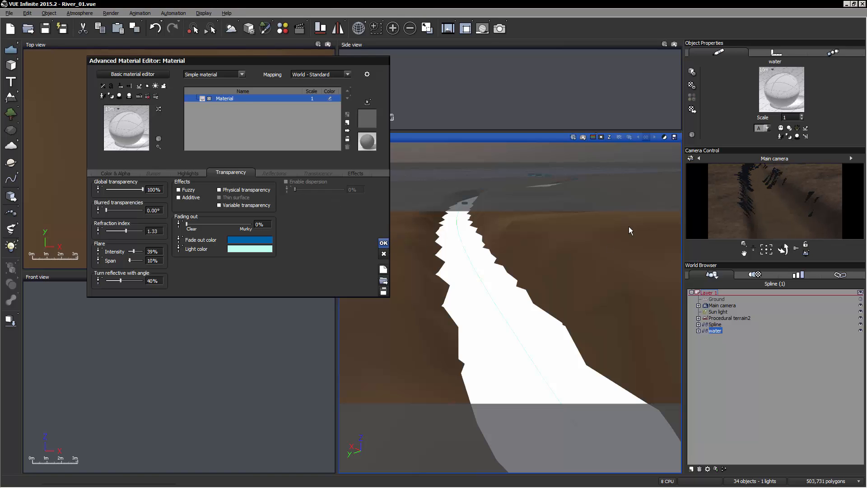
pyautogui.click(583, 138)
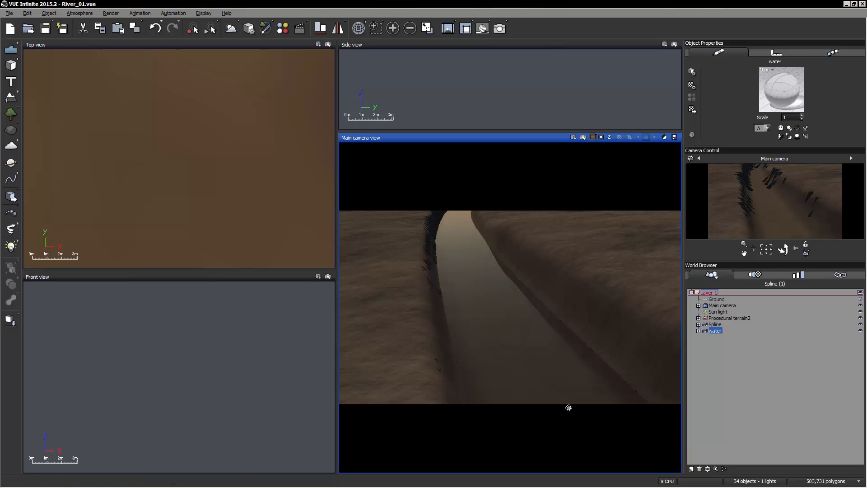
# Open the water material's bump production function and spread out its constant and output nodes to make room in the graph
pyautogui.rightClick(785, 90)
pyautogui.click(795, 72)
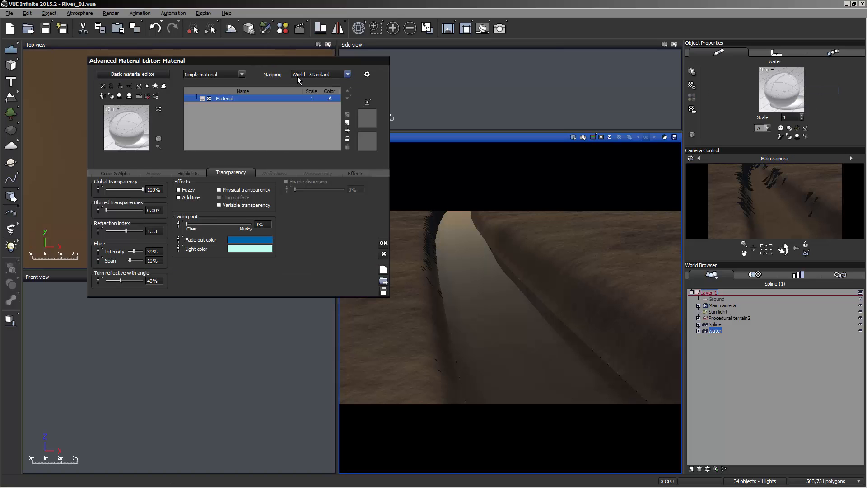
pyautogui.click(159, 175)
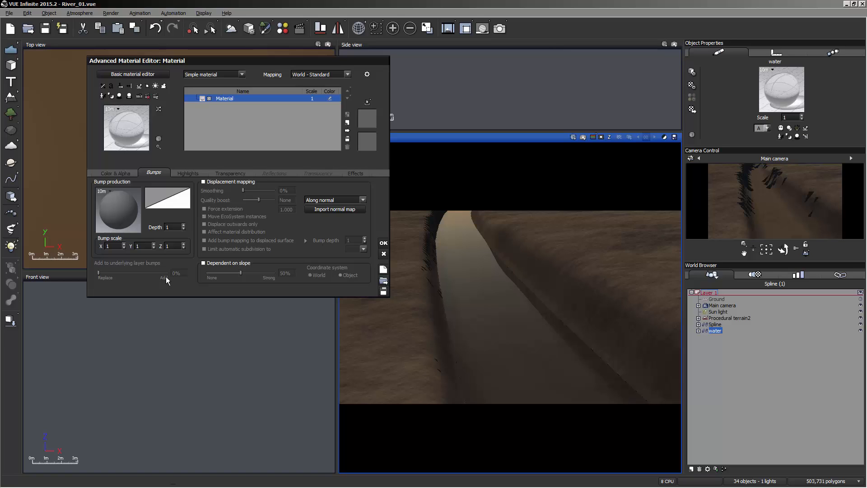
pyautogui.rightClick(127, 210)
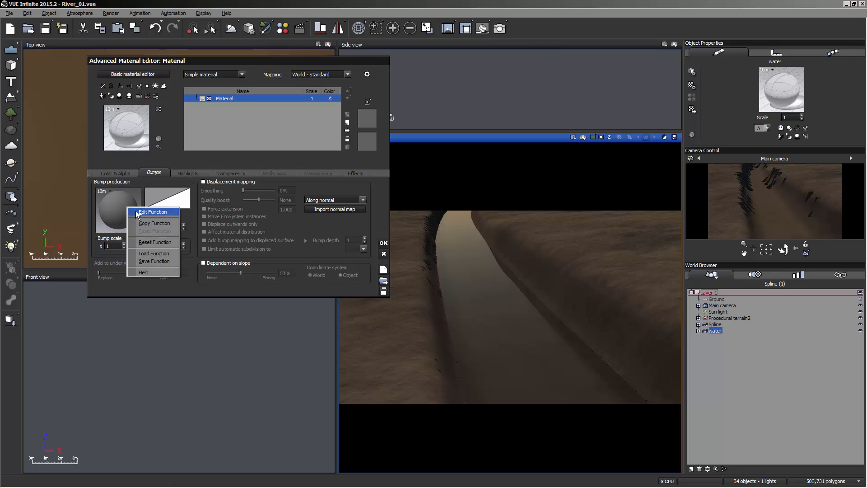
pyautogui.click(139, 212)
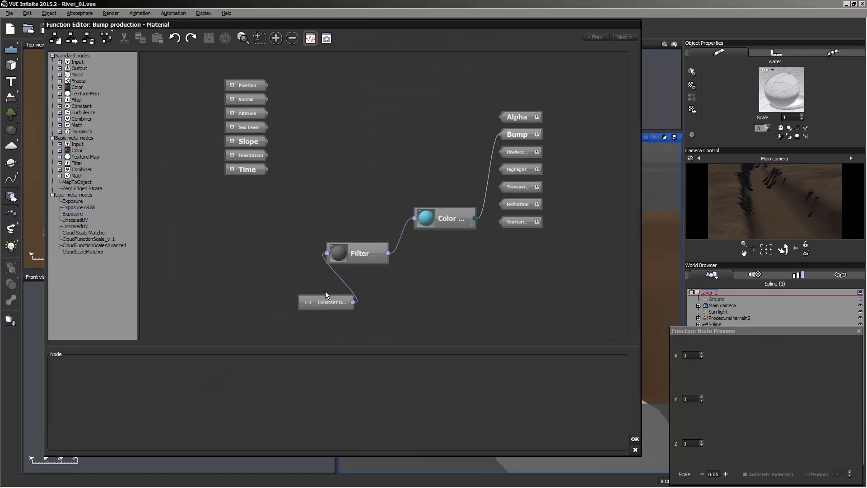
pyautogui.moveTo(329, 304); pyautogui.dragTo(270, 294)
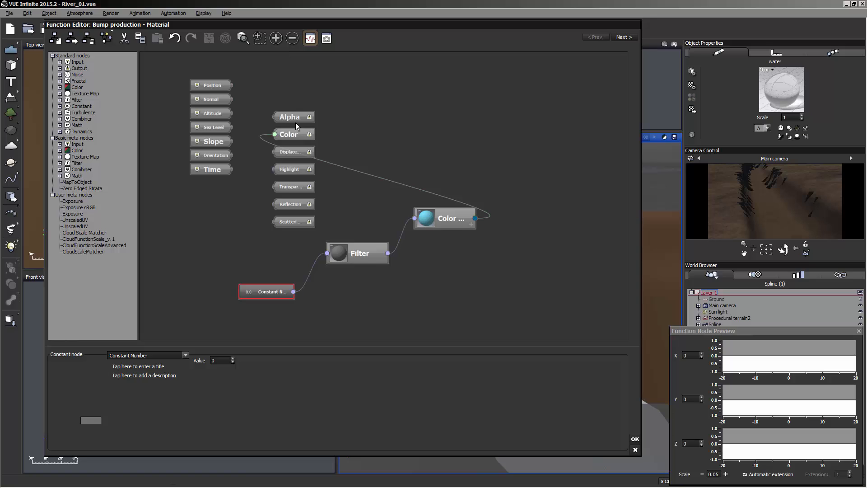
pyautogui.moveTo(295, 120); pyautogui.dragTo(544, 111)
pyautogui.click(324, 154)
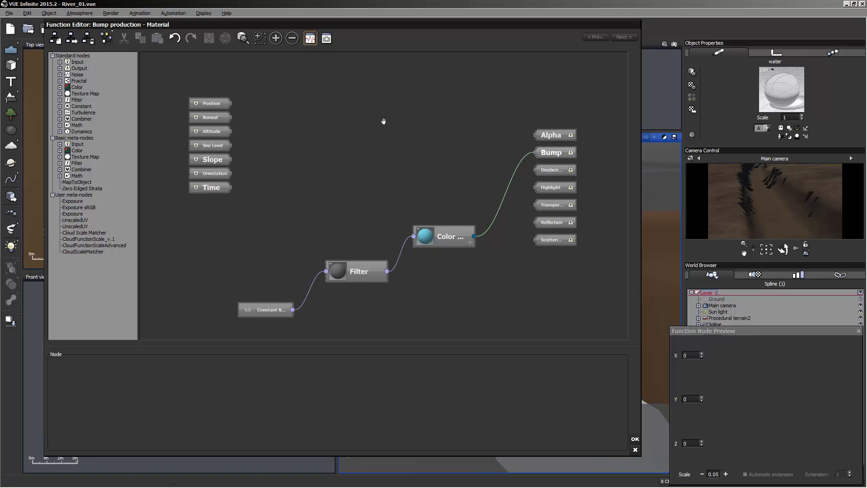
# Add an Open Ocean fractal node to the bump function and place it between the inputs and the color map node
pyautogui.rightClick(405, 130)
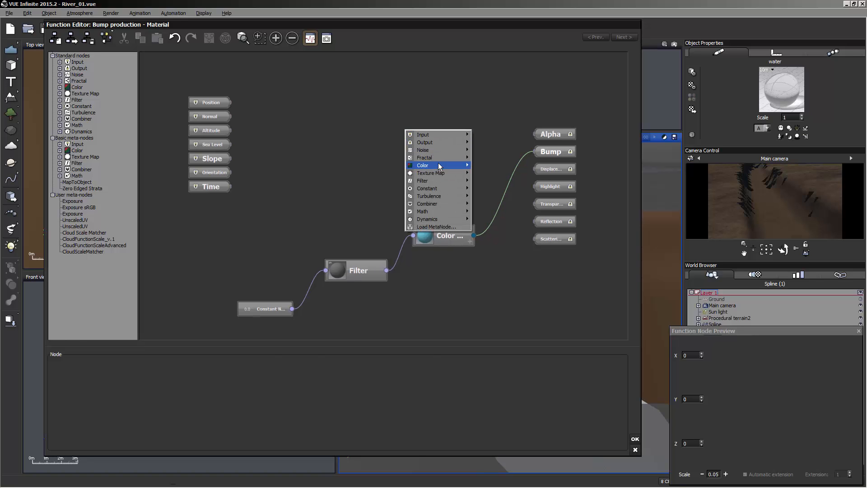
pyautogui.moveTo(440, 159)
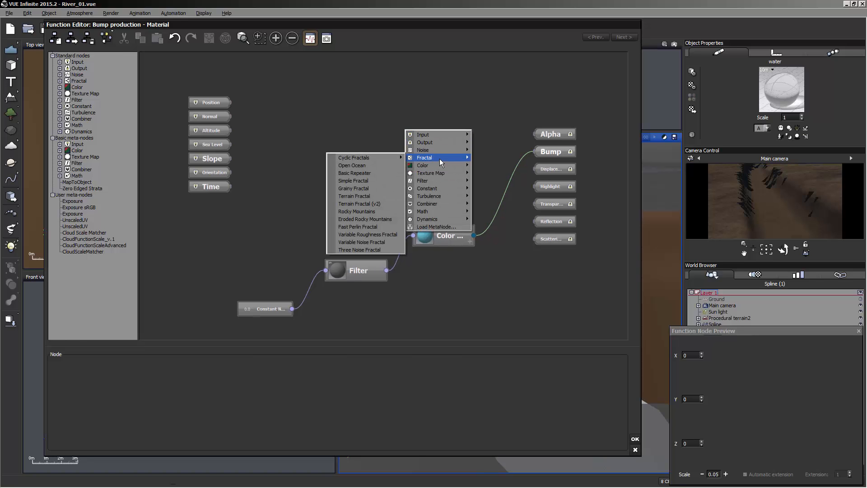
pyautogui.click(369, 166)
pyautogui.moveTo(427, 135); pyautogui.dragTo(385, 195)
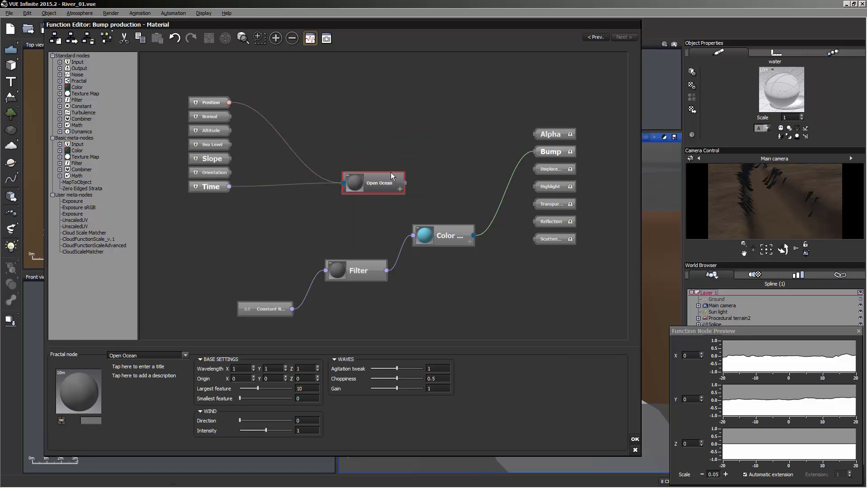
# Check the connection from Position to Open Ocean and add a UV Coordinates input node to the bump function
pyautogui.scroll(2, 337, 148)
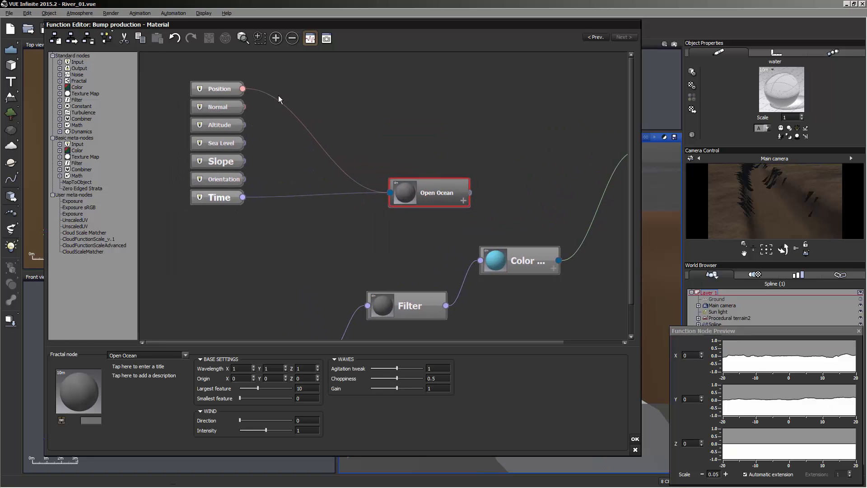
pyautogui.click(285, 104)
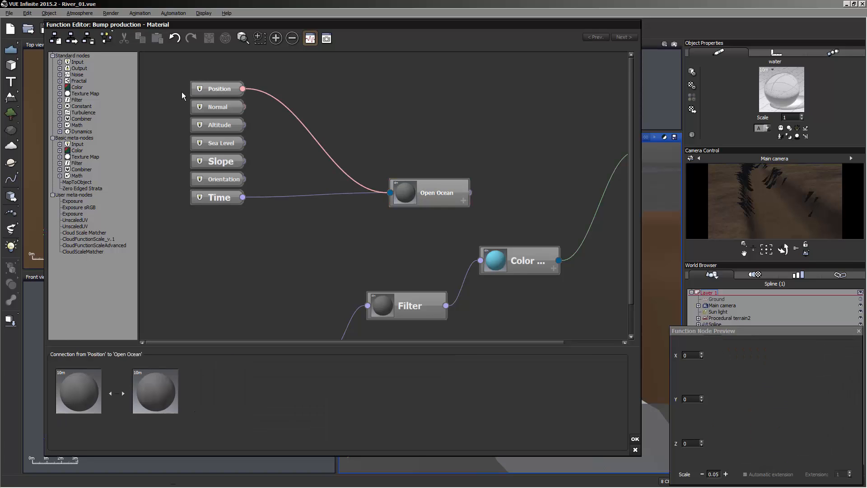
pyautogui.click(329, 111)
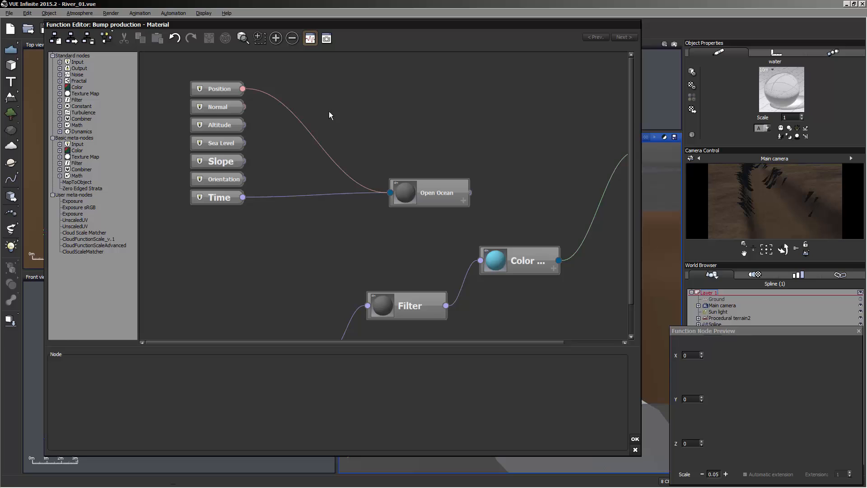
pyautogui.rightClick(355, 111)
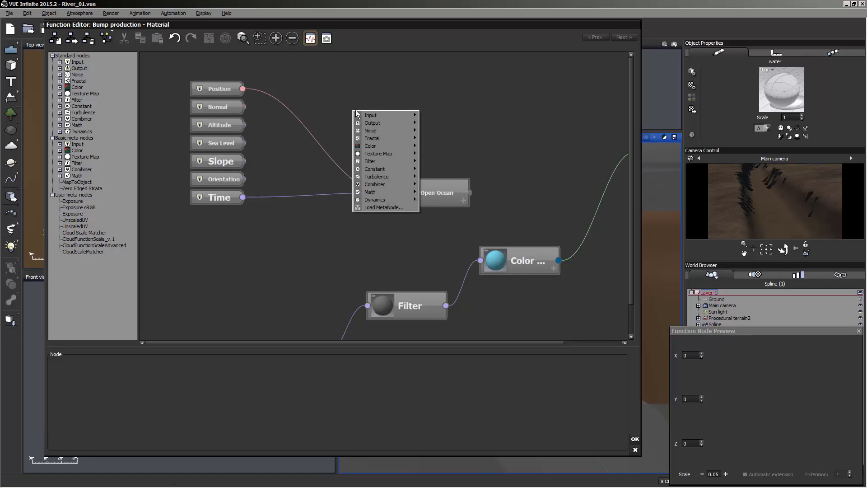
pyautogui.moveTo(388, 116)
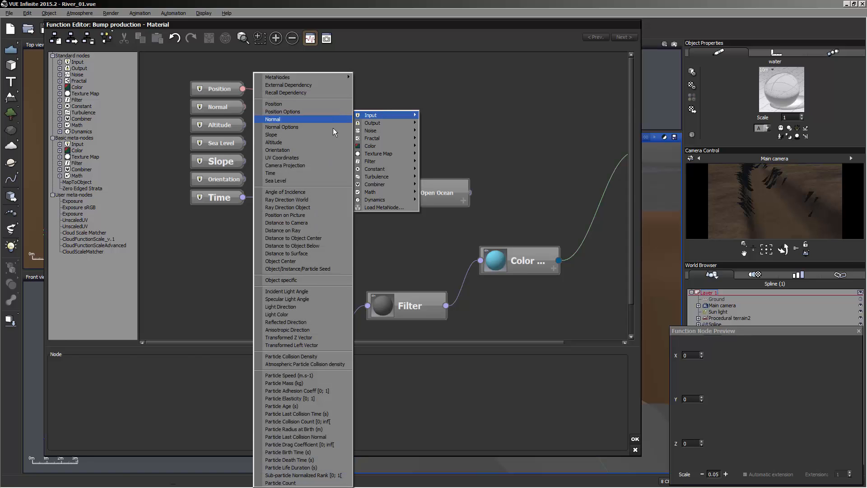
pyautogui.click(318, 158)
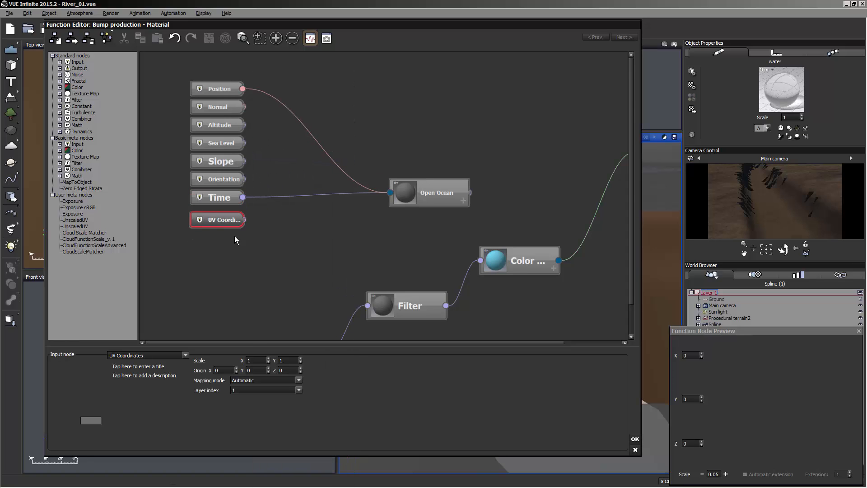
# Set the X scale of the UV Coordinates node to 0.05 and keep the node selected
pyautogui.doubleClick(262, 360)
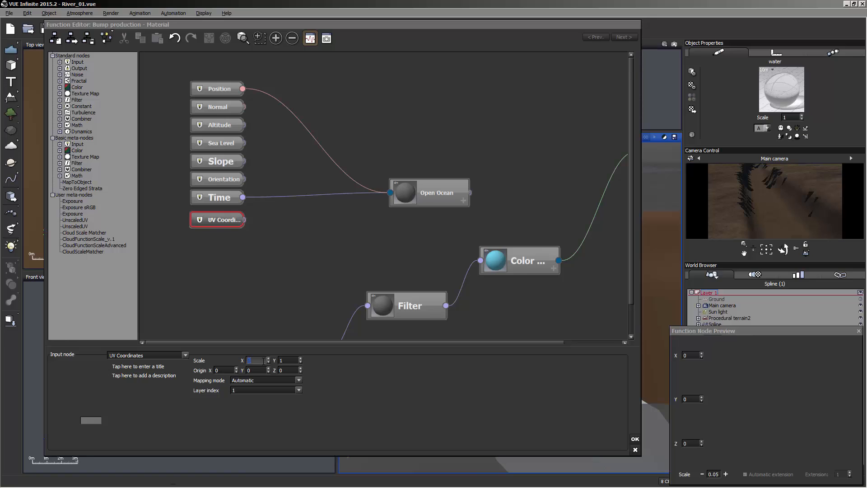
pyautogui.click(258, 361)
pyautogui.moveTo(258, 361); pyautogui.dragTo(230, 349)
pyautogui.write('0.05')
pyautogui.press('Return')
pyautogui.click(297, 271)
pyautogui.click(222, 222)
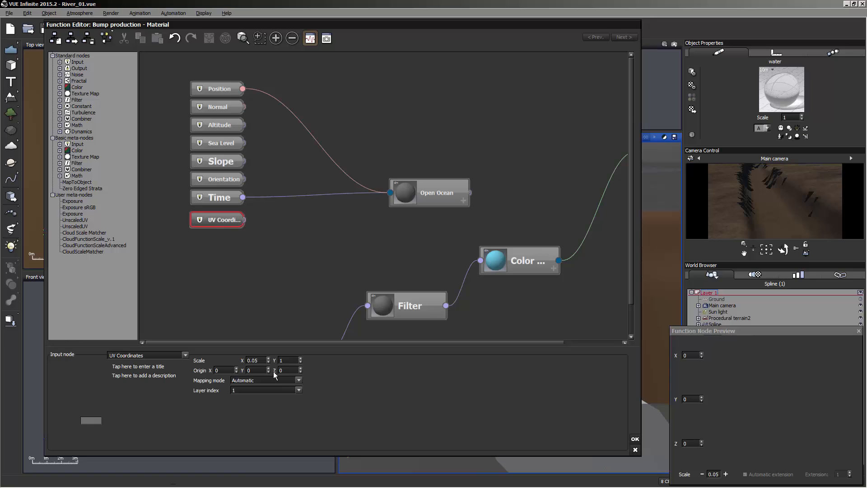
# Set the UV Coordinates node's mapping mode to Automatic UV and move the column of input nodes farther from Open Ocean
pyautogui.click(295, 244)
pyautogui.click(217, 221)
pyautogui.click(299, 381)
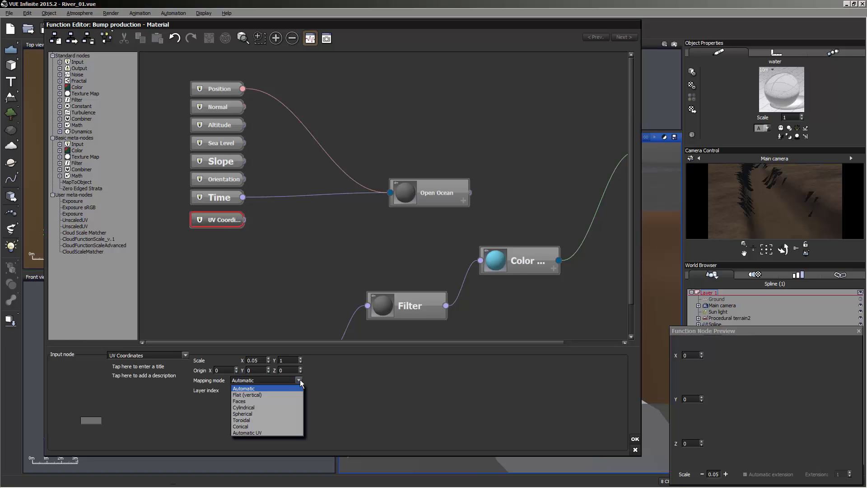
pyautogui.click(275, 433)
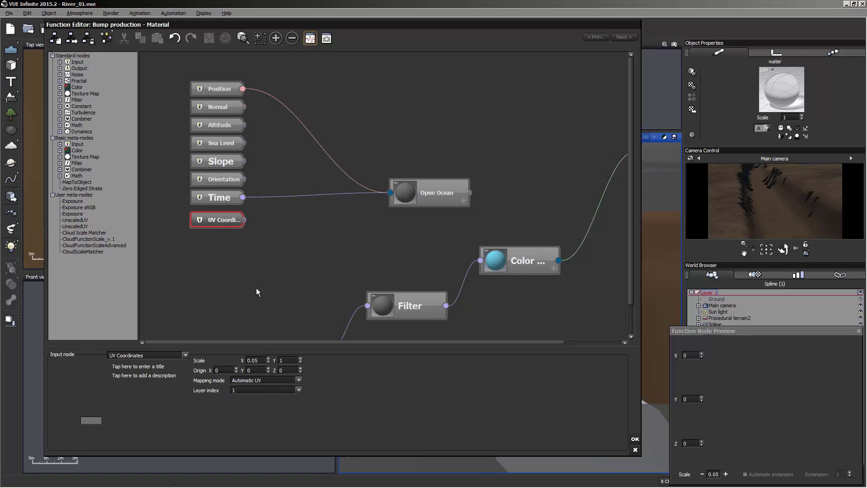
pyautogui.click(285, 223)
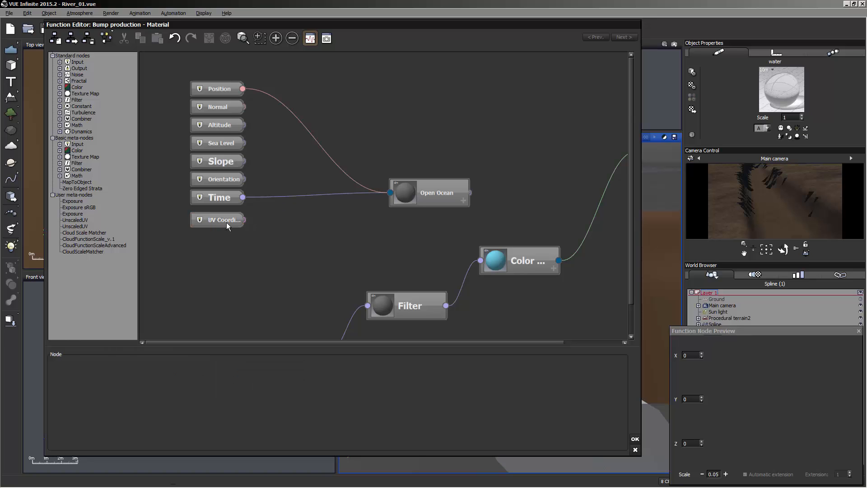
pyautogui.moveTo(227, 222); pyautogui.dragTo(208, 222)
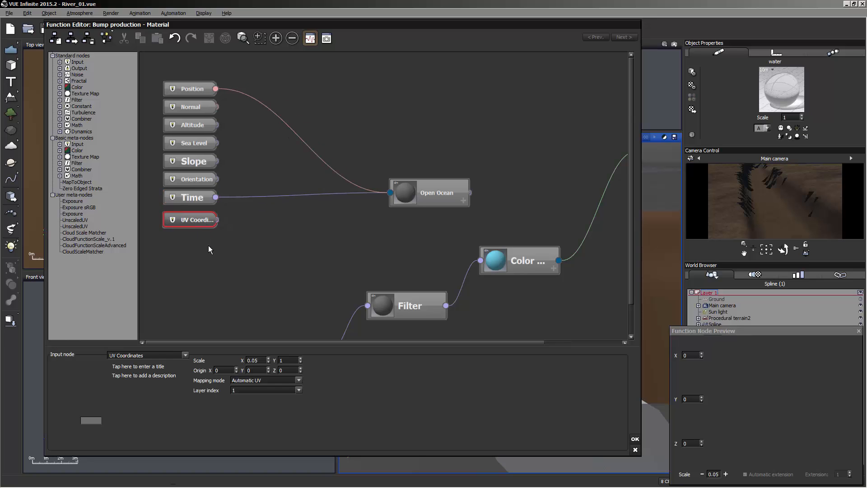
pyautogui.click(264, 219)
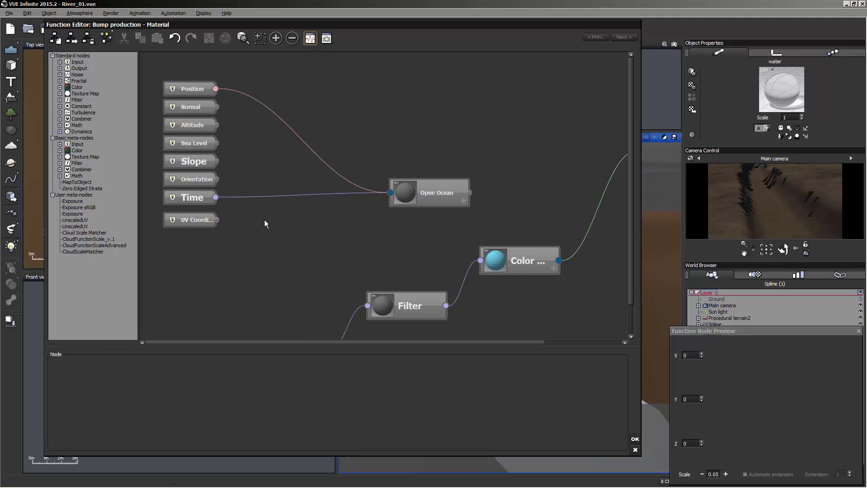
# Add a Decomposer 2 vector node, feed UV Coordinates into it, and expand it to show its X and Y outputs
pyautogui.rightClick(264, 208)
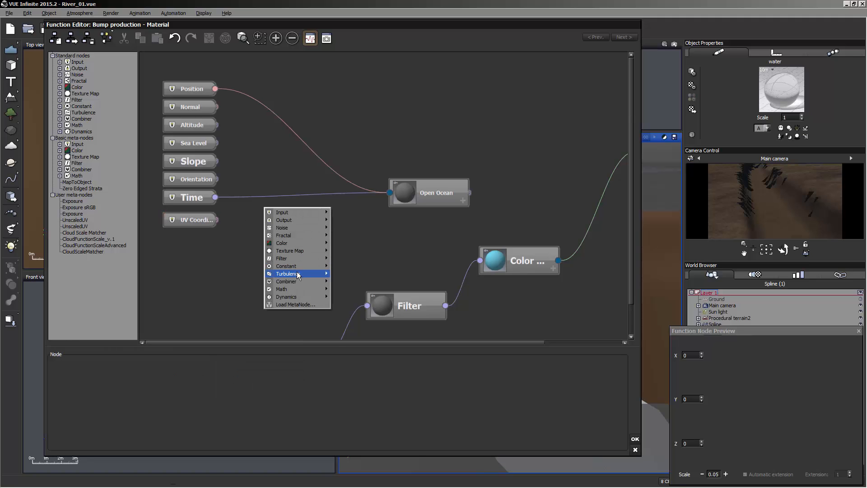
pyautogui.moveTo(296, 298)
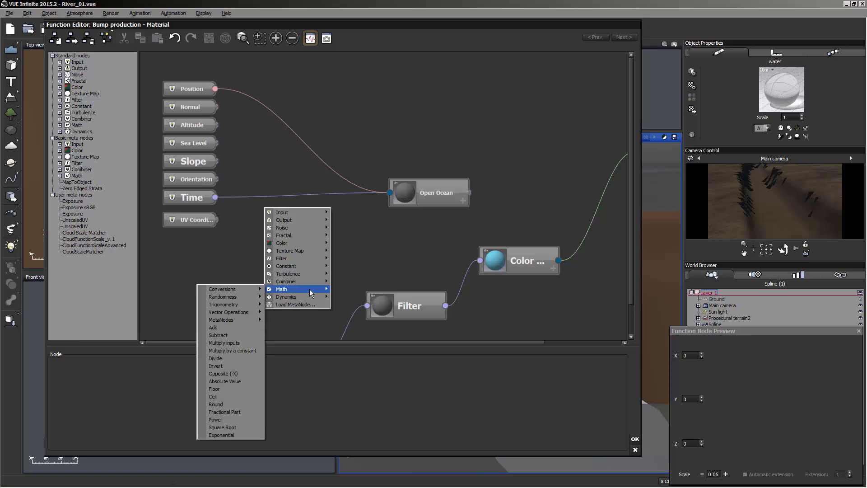
pyautogui.moveTo(237, 314)
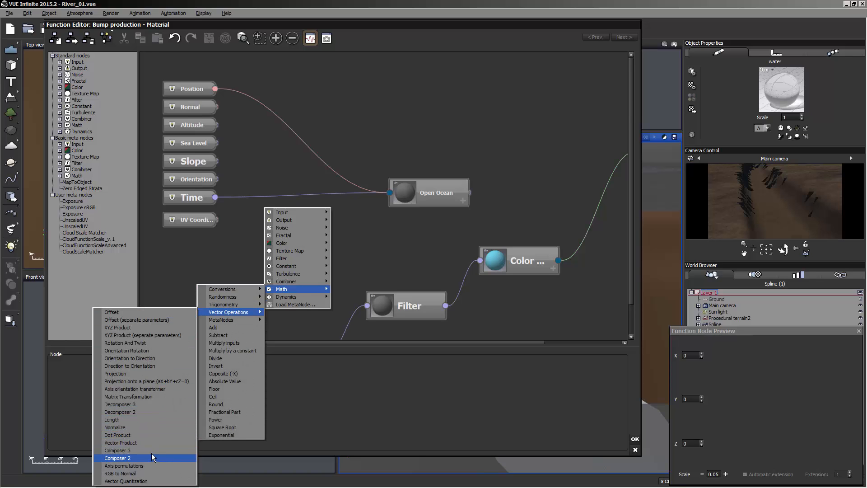
pyautogui.click(153, 412)
pyautogui.moveTo(280, 208); pyautogui.dragTo(216, 220)
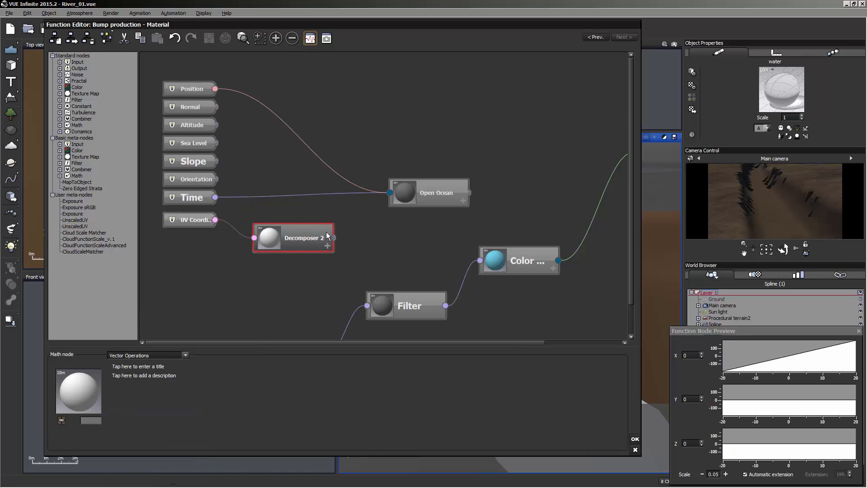
pyautogui.moveTo(303, 253); pyautogui.dragTo(291, 239)
pyautogui.click(306, 224)
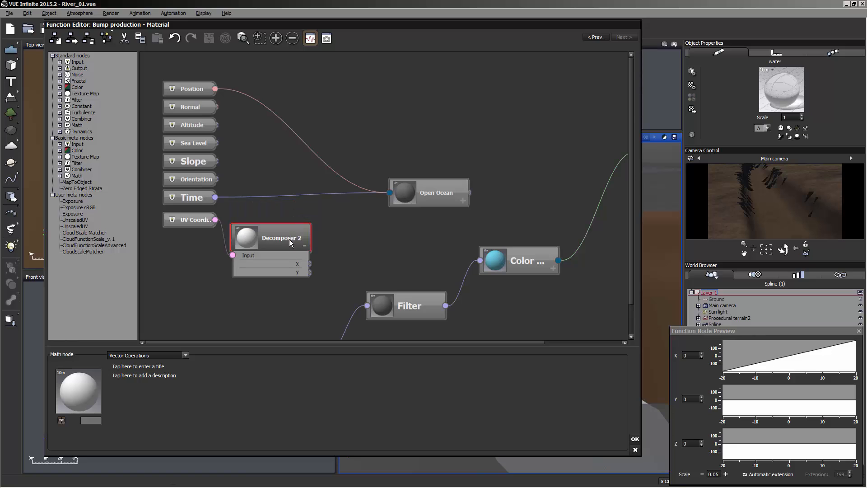
# Add a Composer 3 vector node beside Decomposer 2 and expand it to show its ports
pyautogui.click(364, 232)
pyautogui.rightClick(364, 232)
pyautogui.moveTo(381, 314)
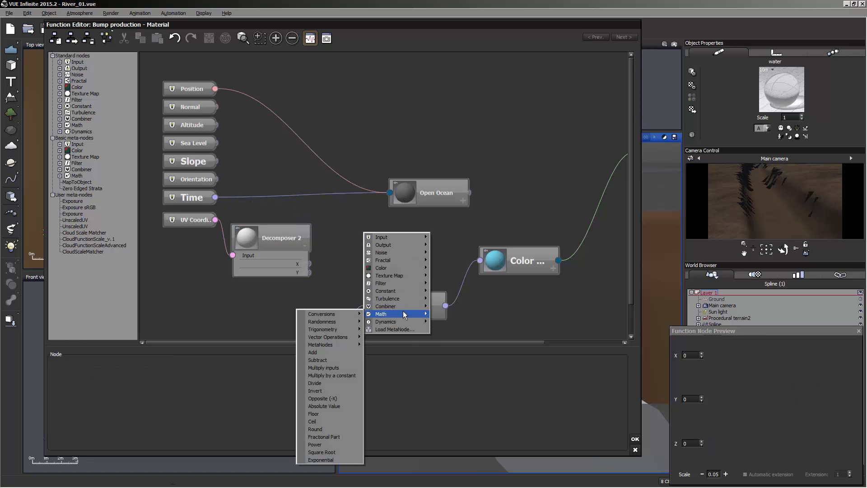
pyautogui.moveTo(306, 339)
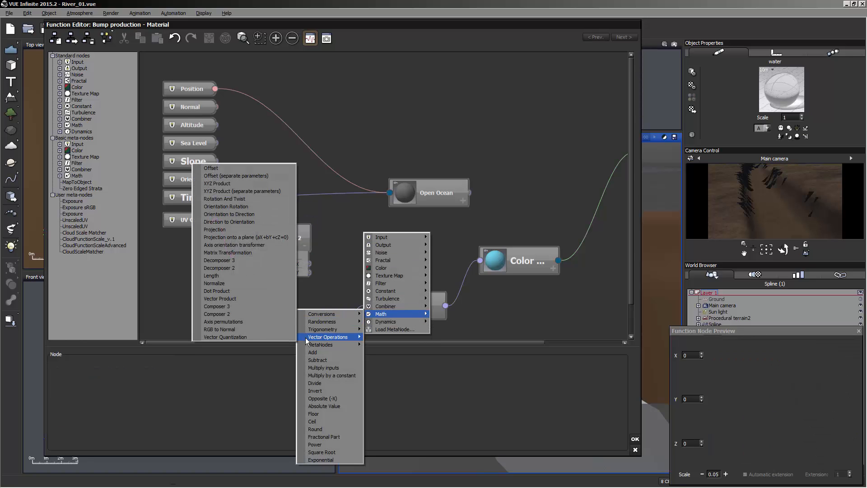
pyautogui.click(251, 306)
pyautogui.moveTo(367, 224); pyautogui.dragTo(369, 250)
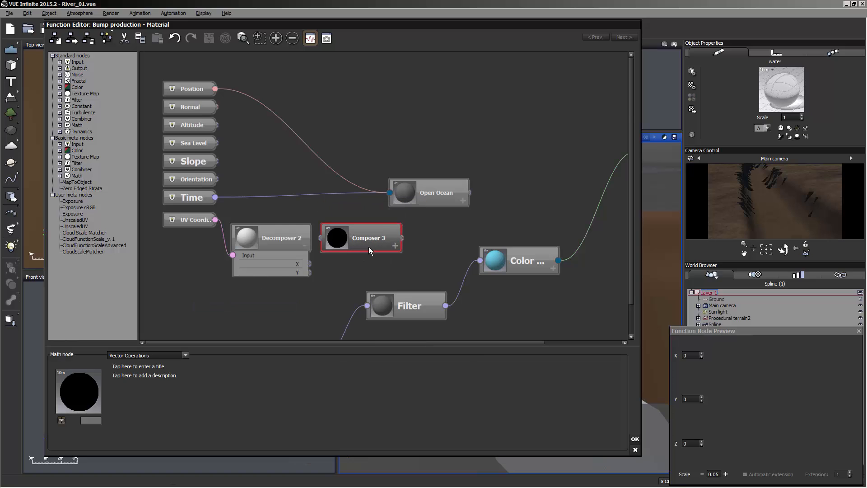
pyautogui.click(395, 247)
# Move the Filter node out of the way and connect Decomposer 2's X and Y outputs to Composer 3's X and Y inputs
pyautogui.moveTo(414, 282); pyautogui.dragTo(414, 243, button='middle')
pyautogui.moveTo(407, 259); pyautogui.dragTo(430, 304)
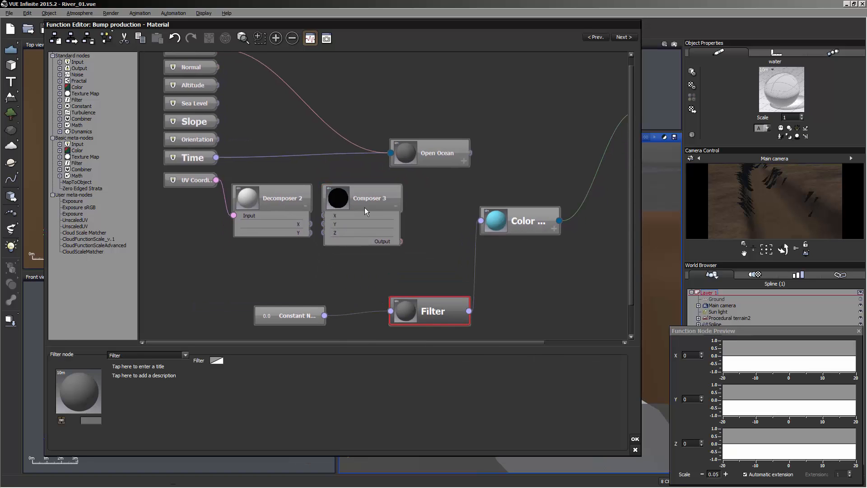
pyautogui.moveTo(364, 208); pyautogui.dragTo(387, 208)
pyautogui.moveTo(311, 221); pyautogui.dragTo(310, 232)
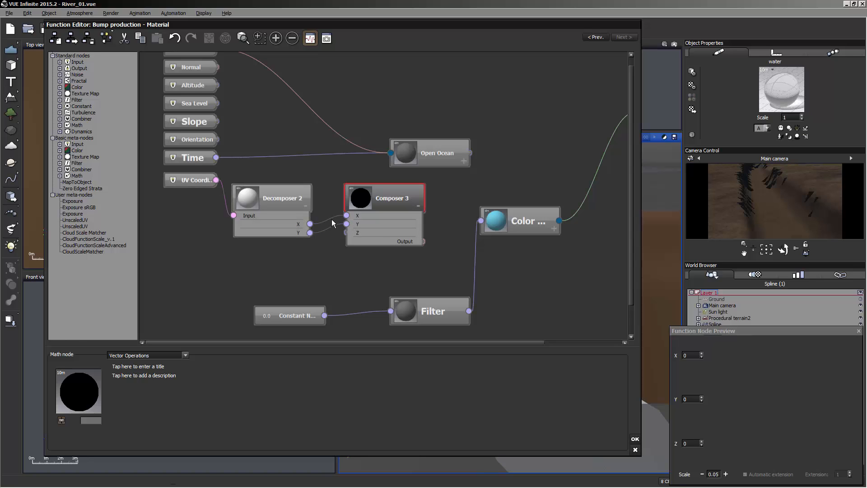
pyautogui.moveTo(429, 179); pyautogui.dragTo(407, 214, button='middle')
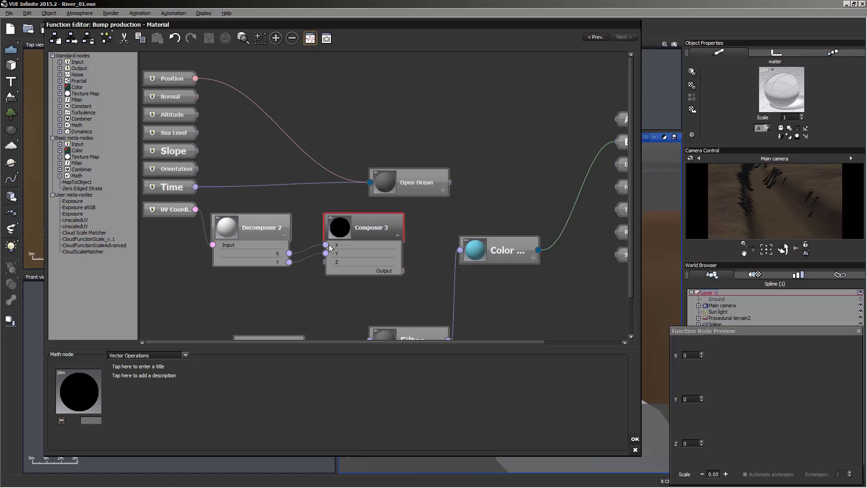
pyautogui.moveTo(370, 220); pyautogui.dragTo(339, 226)
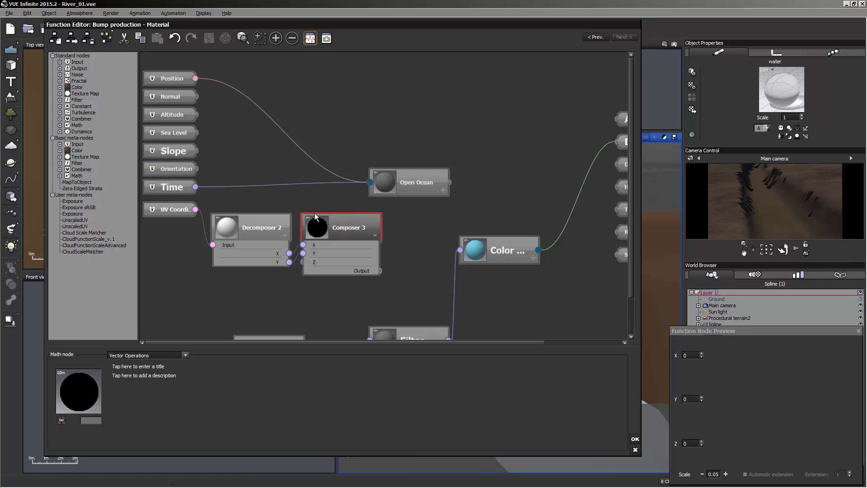
# Reposition and expand the Open Ocean node, and connect Composer 3's output to its Position input
pyautogui.moveTo(315, 213); pyautogui.dragTo(279, 221, button='middle')
pyautogui.moveTo(356, 183); pyautogui.dragTo(418, 169)
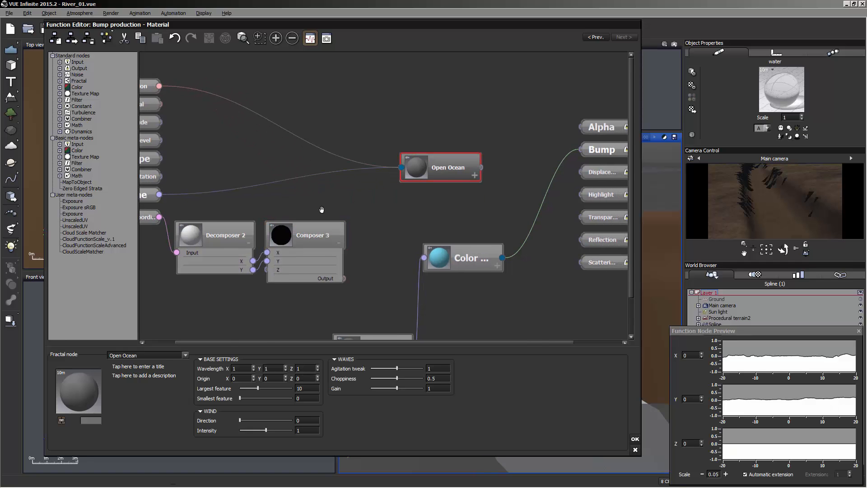
pyautogui.moveTo(321, 209); pyautogui.dragTo(332, 232, button='middle')
pyautogui.click(486, 200)
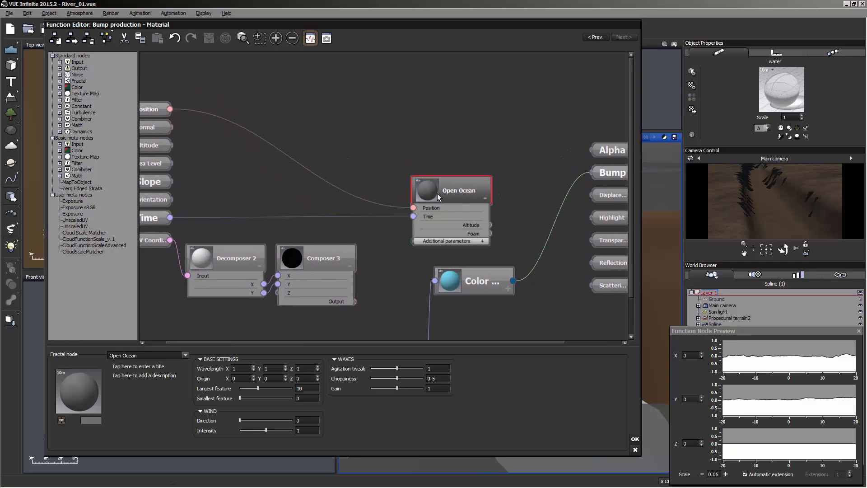
pyautogui.moveTo(414, 209); pyautogui.dragTo(347, 300)
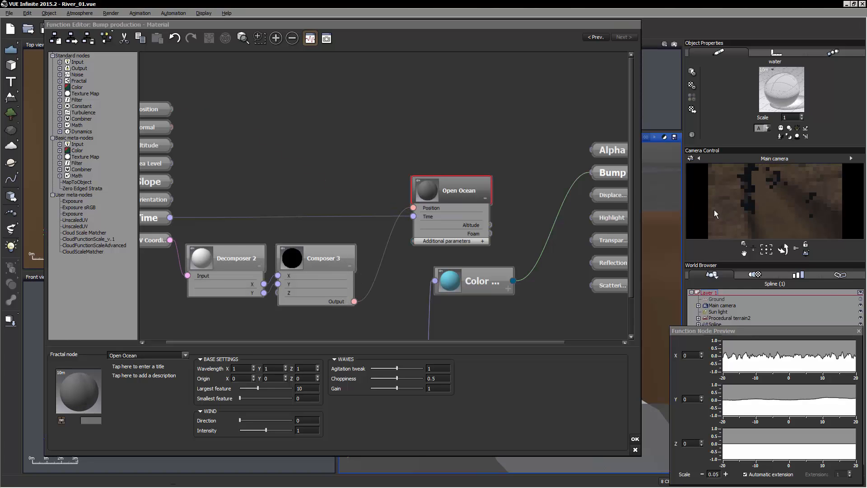
# Connect the Open Ocean node's Altitude output to the material's Bump output
pyautogui.moveTo(528, 192); pyautogui.dragTo(451, 161, button='middle')
pyautogui.rightClick(517, 143)
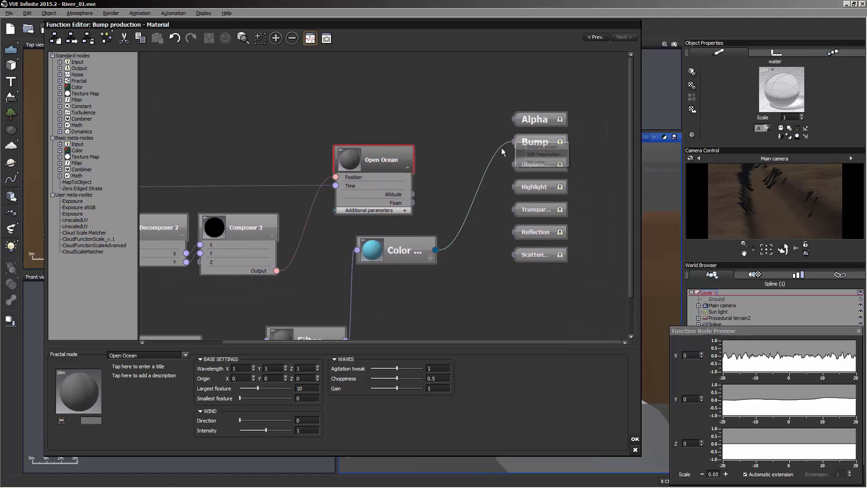
pyautogui.moveTo(541, 137); pyautogui.dragTo(412, 195)
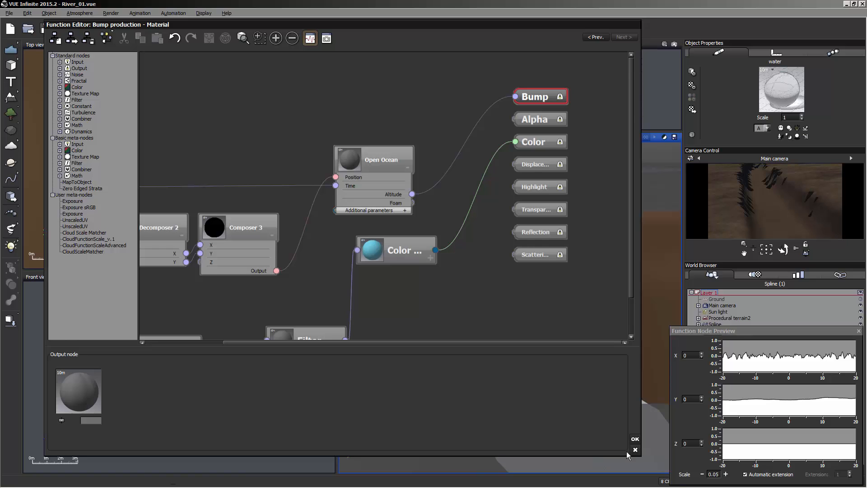
# Accept the bump function and material changes, and render the main camera view
pyautogui.click(635, 440)
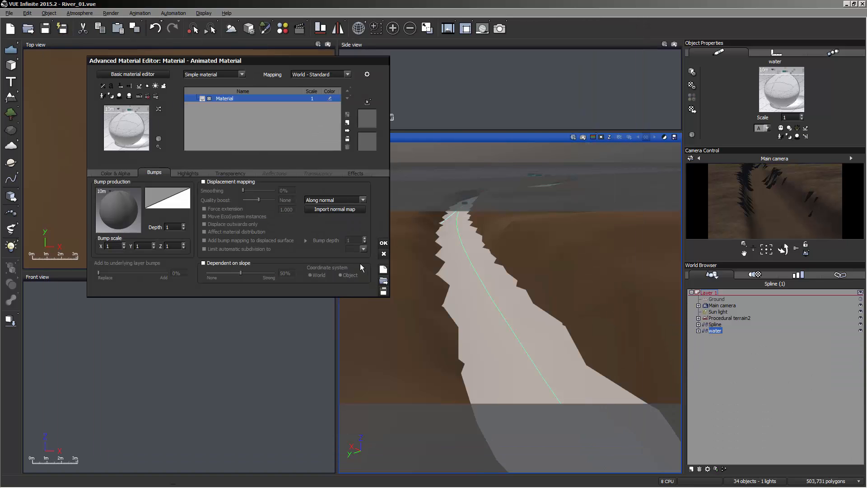
pyautogui.click(383, 244)
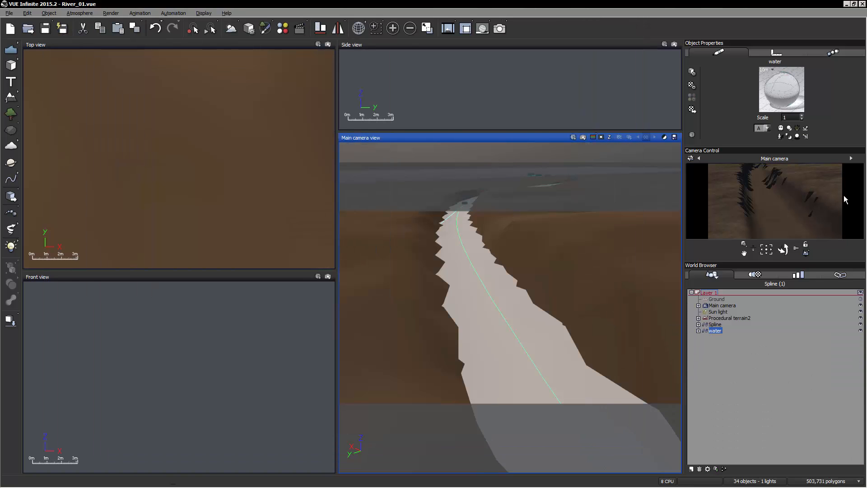
pyautogui.click(584, 137)
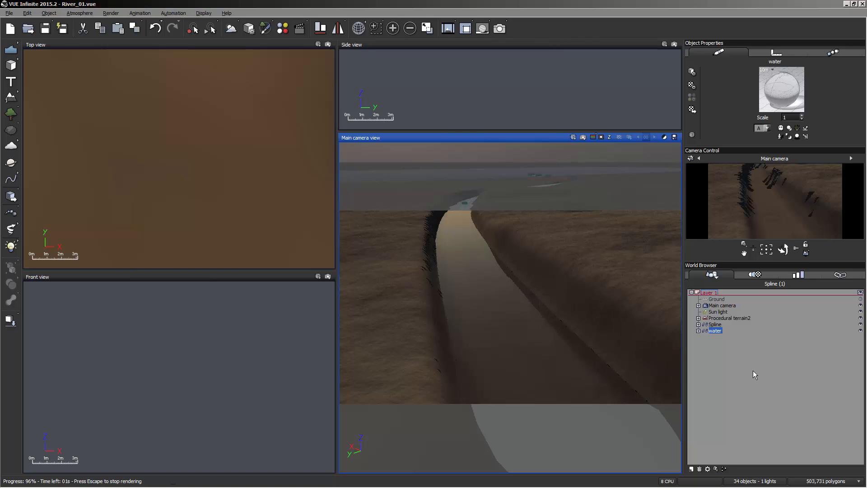
# Edit the water material again, set its bump depth to 4, and accept the change
pyautogui.rightClick(795, 100)
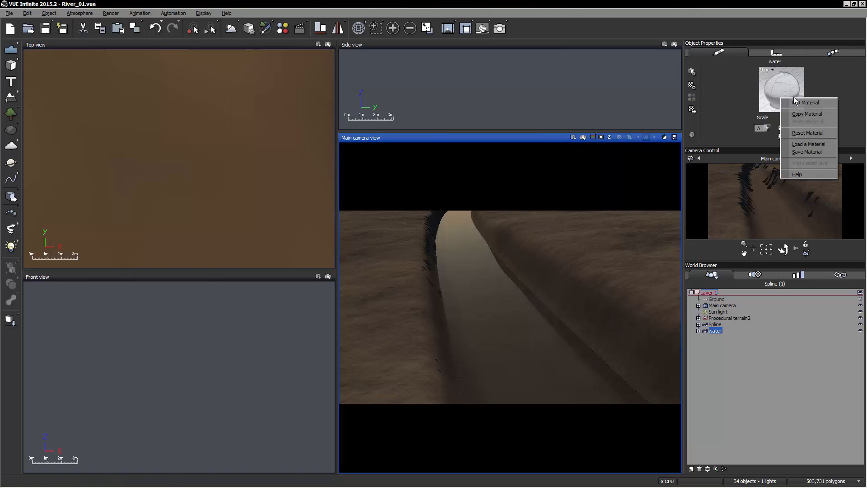
pyautogui.click(807, 103)
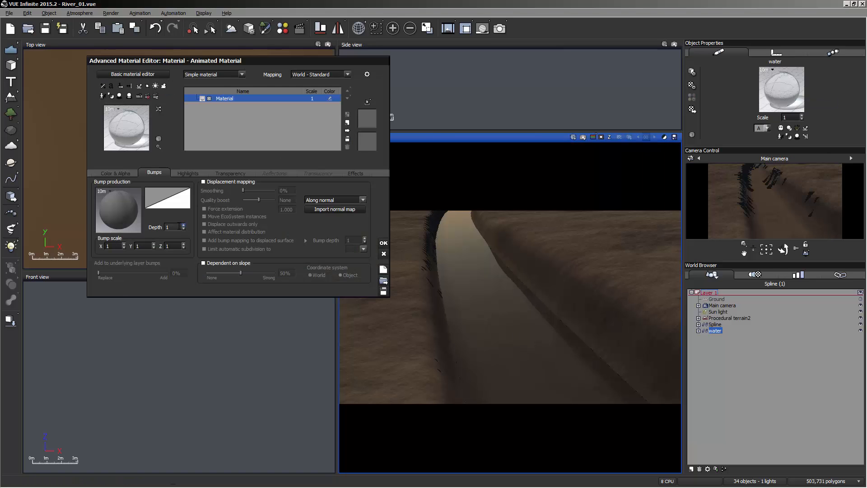
pyautogui.click(179, 226)
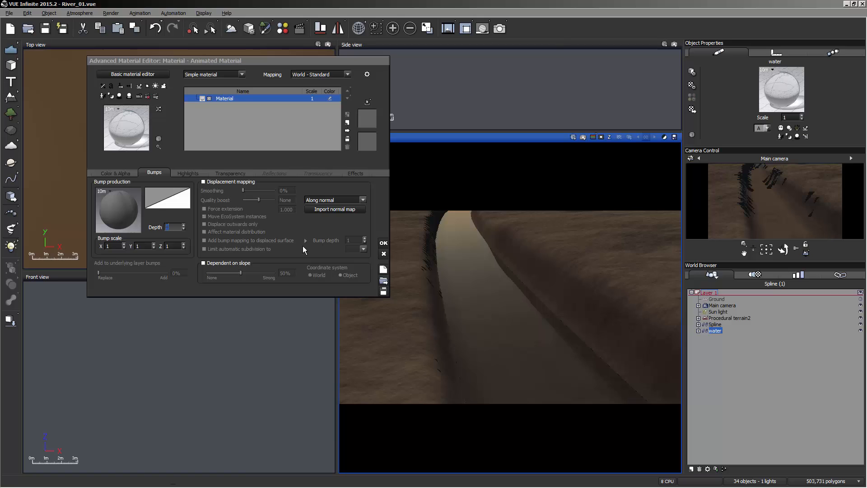
pyautogui.write('4')
pyautogui.press('Return')
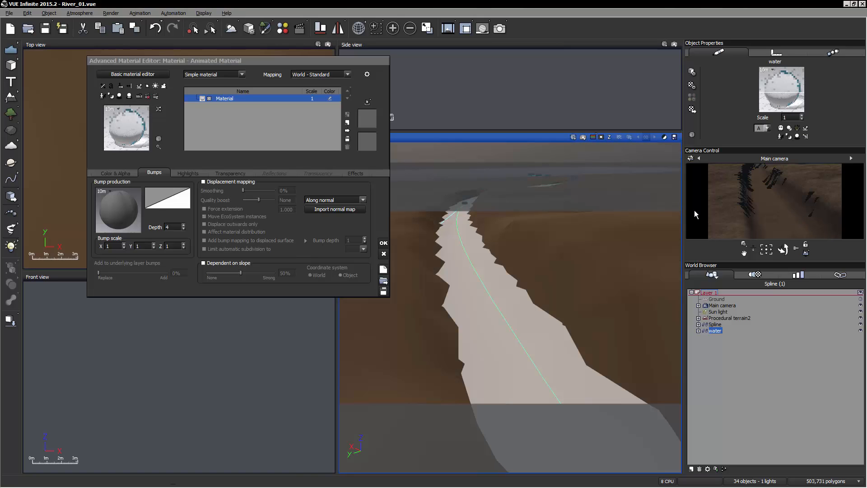
pyautogui.moveTo(684, 199); pyautogui.dragTo(658, 199)
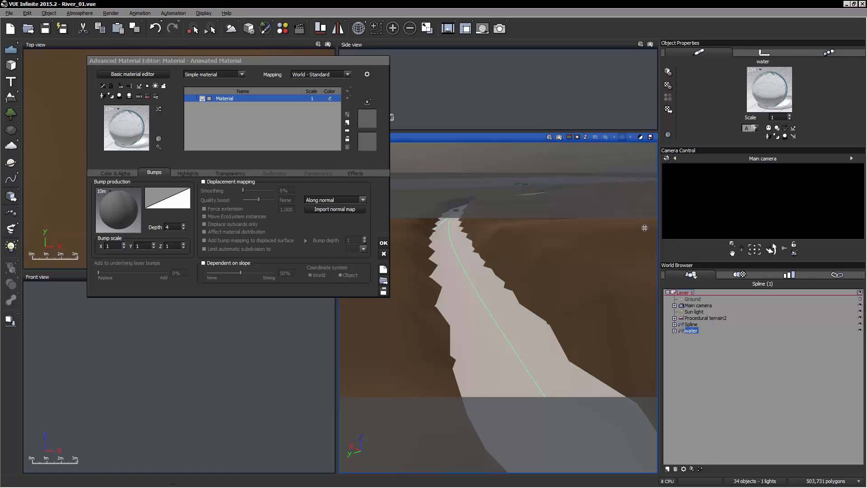
pyautogui.moveTo(659, 198); pyautogui.dragTo(682, 197)
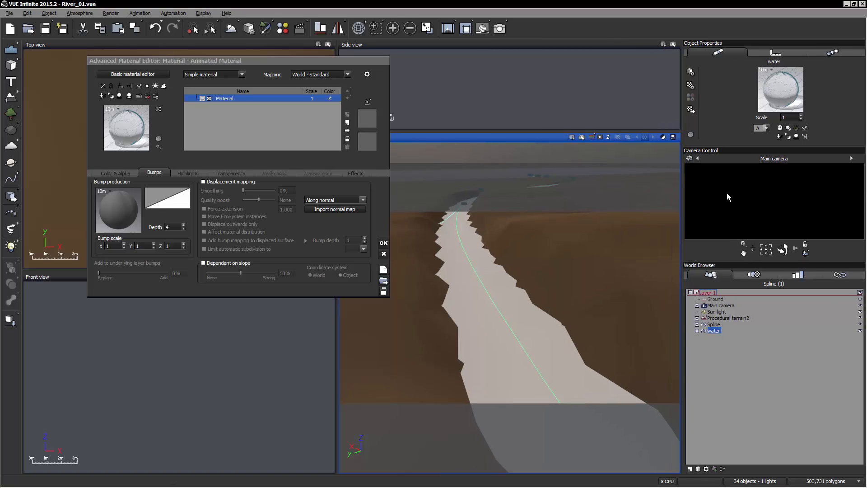
pyautogui.click(384, 243)
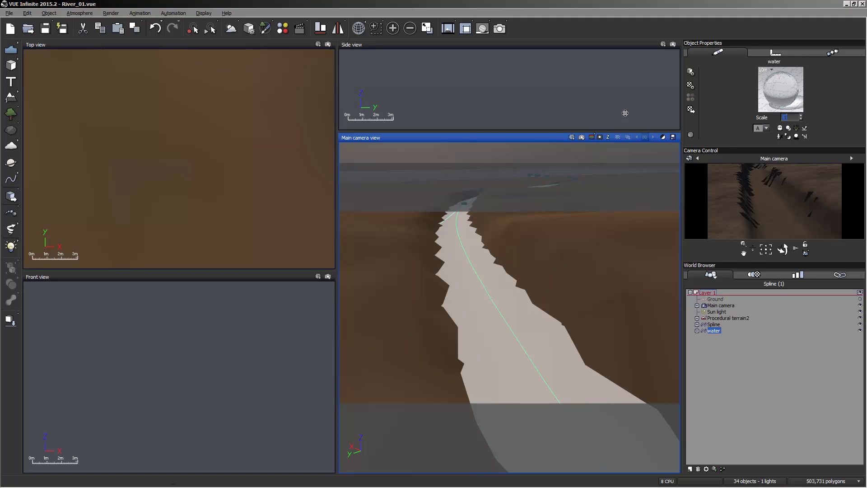
# Set the water material's scale to 0.1 and render the main camera view again
pyautogui.write('0.1')
pyautogui.press('Return')
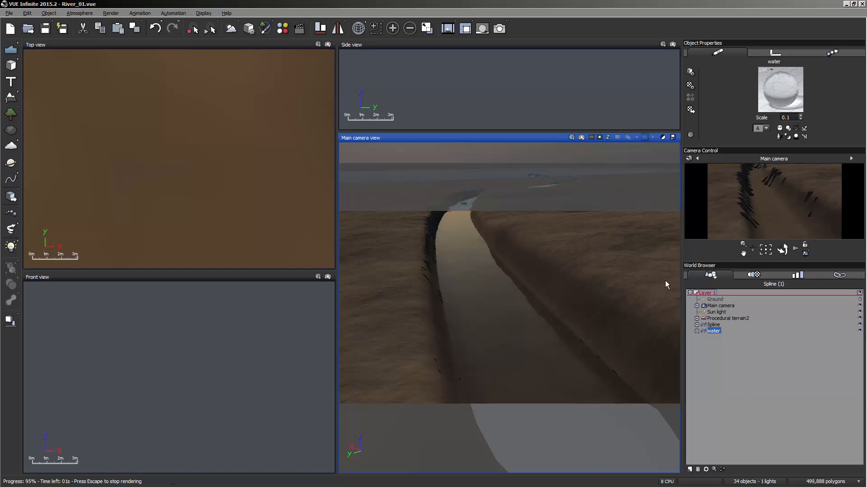
# Edit the water material, set its bump depth to 12.5, and accept the change
pyautogui.rightClick(790, 88)
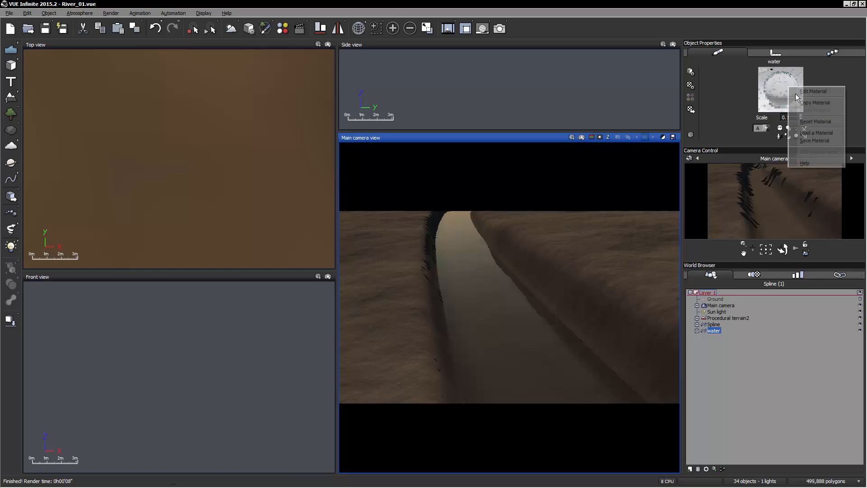
pyautogui.click(811, 91)
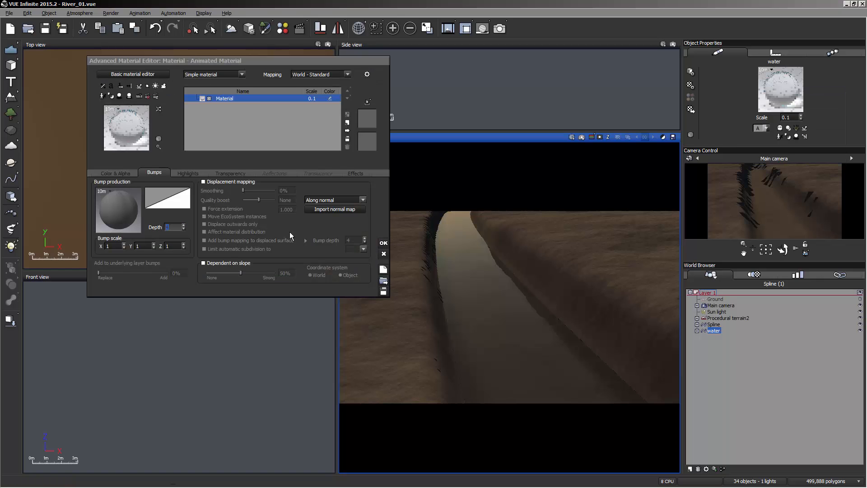
pyautogui.write('12.5')
pyautogui.press('Return')
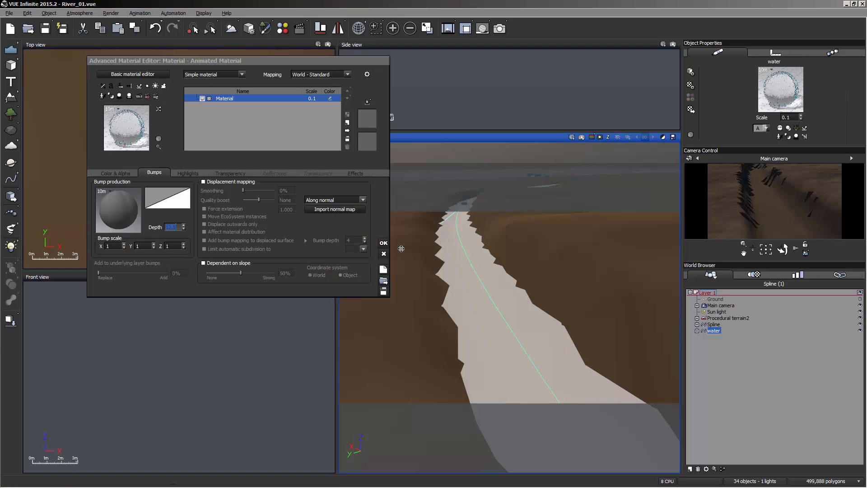
pyautogui.click(384, 243)
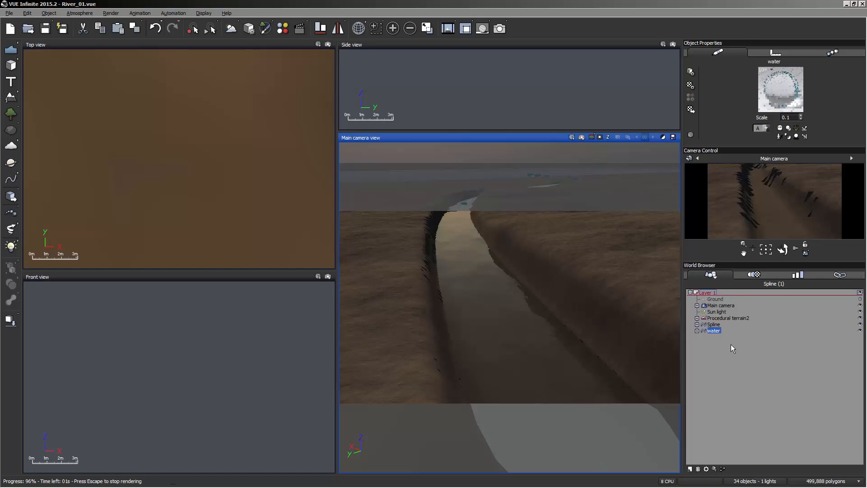
# Reopen the water material's bump function and move the Null Node clear of the Open Ocean node
pyautogui.click(771, 69)
pyautogui.click(812, 82)
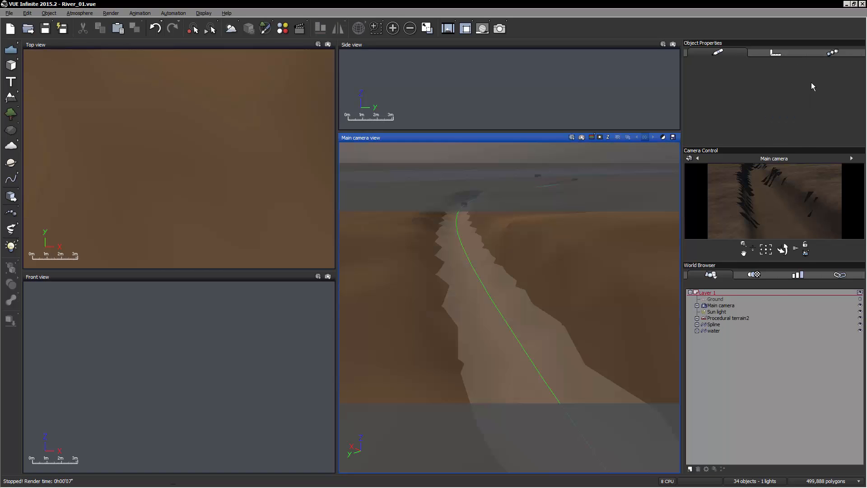
pyautogui.click(713, 332)
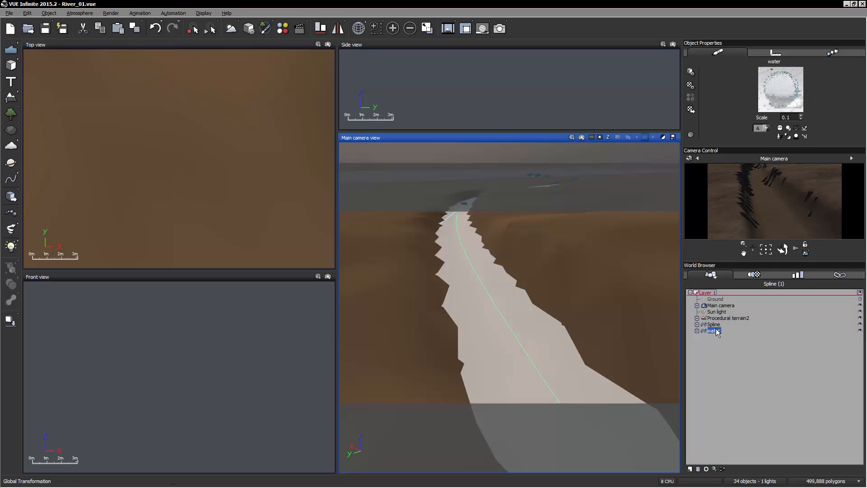
pyautogui.rightClick(778, 89)
pyautogui.click(794, 93)
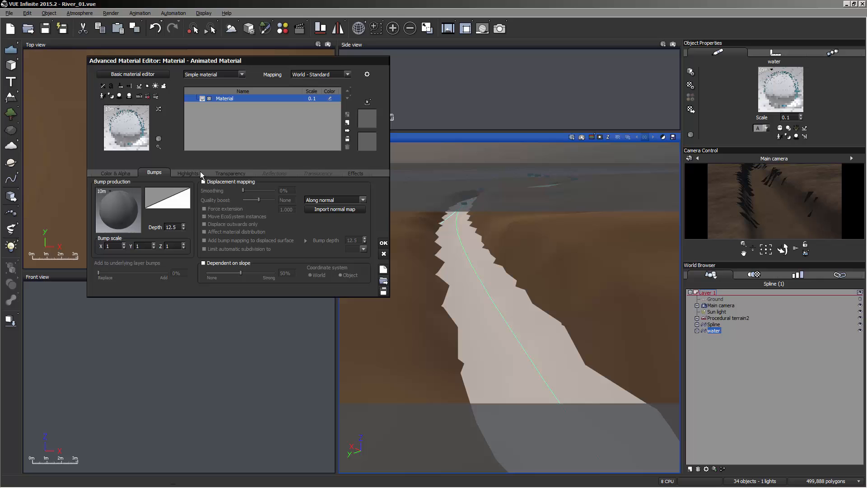
pyautogui.click(167, 205)
pyautogui.click(155, 215)
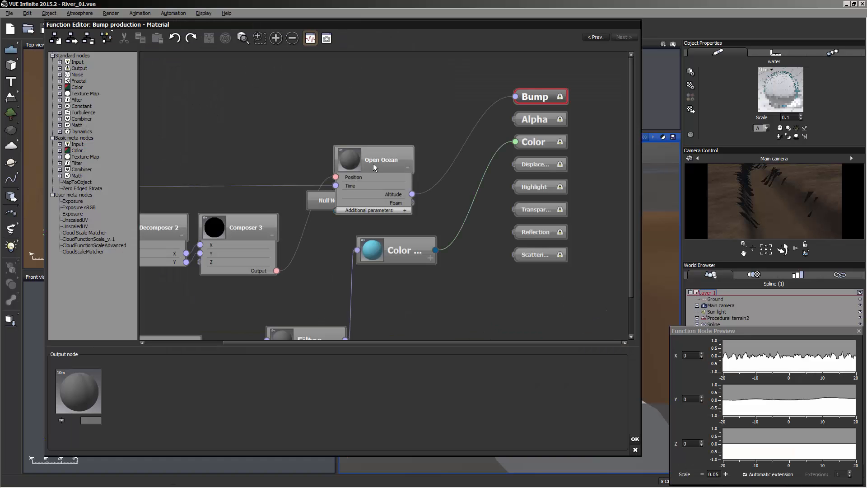
pyautogui.click(374, 164)
pyautogui.moveTo(324, 194); pyautogui.dragTo(299, 31)
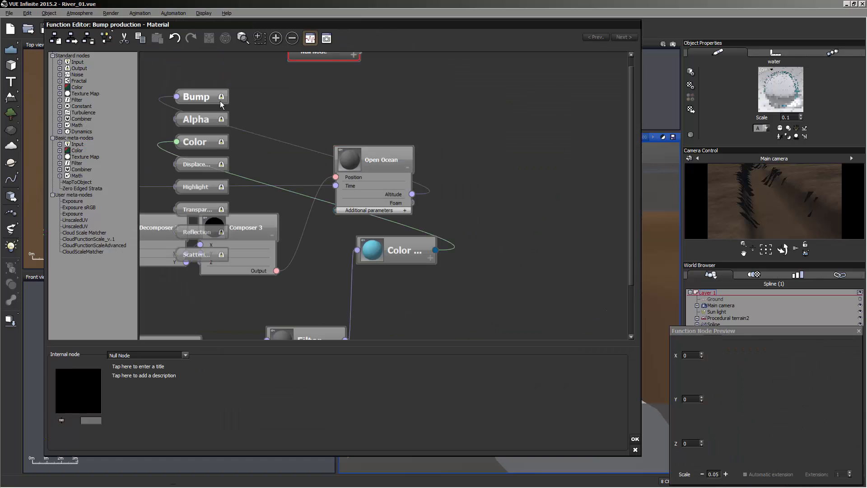
pyautogui.moveTo(220, 101); pyautogui.dragTo(552, 125)
# Set the Open Ocean node's largest feature to 2.5 and accept the bump function
pyautogui.click(399, 162)
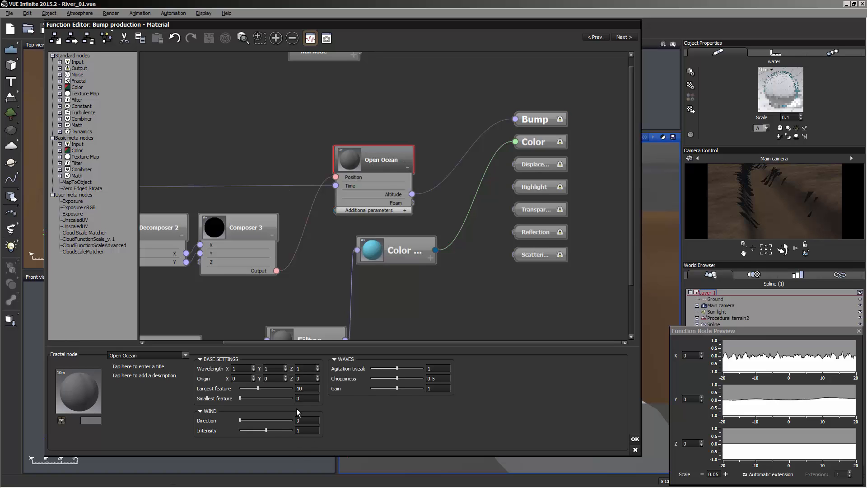
pyautogui.click(301, 388)
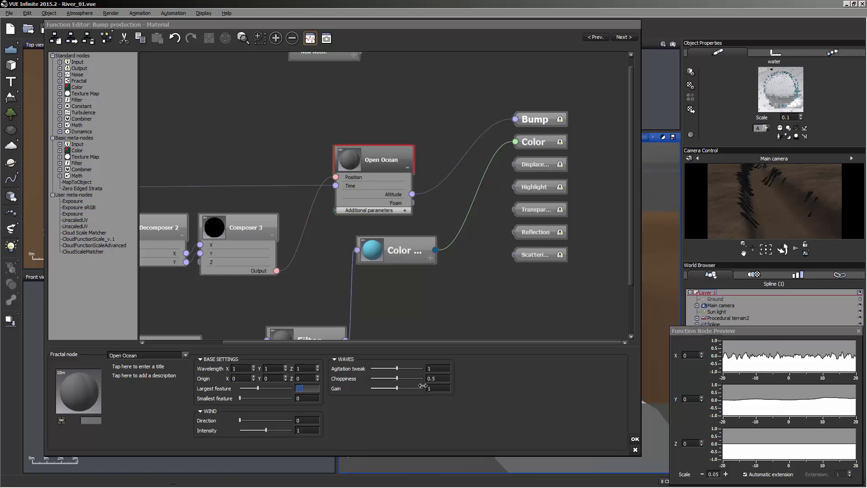
pyautogui.press('Return')
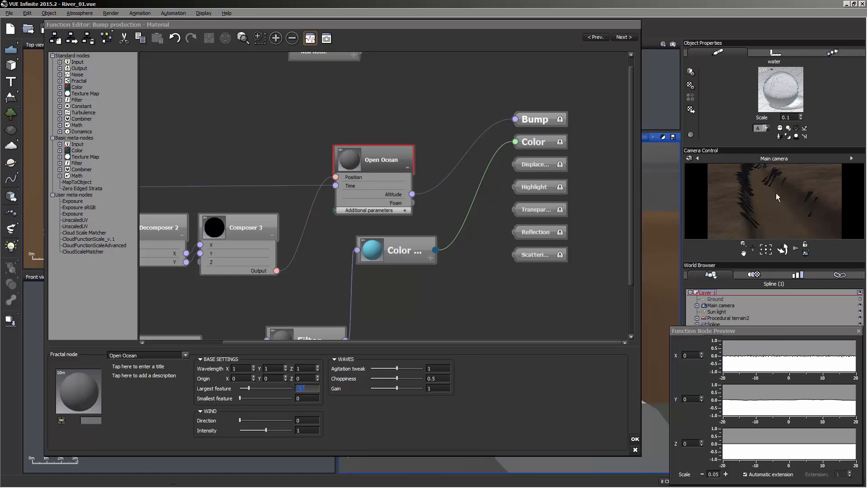
pyautogui.click(792, 199)
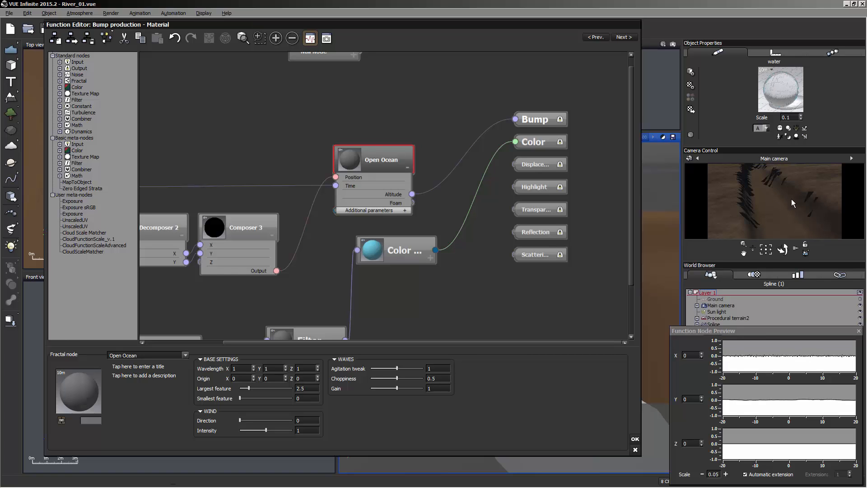
pyautogui.click(635, 441)
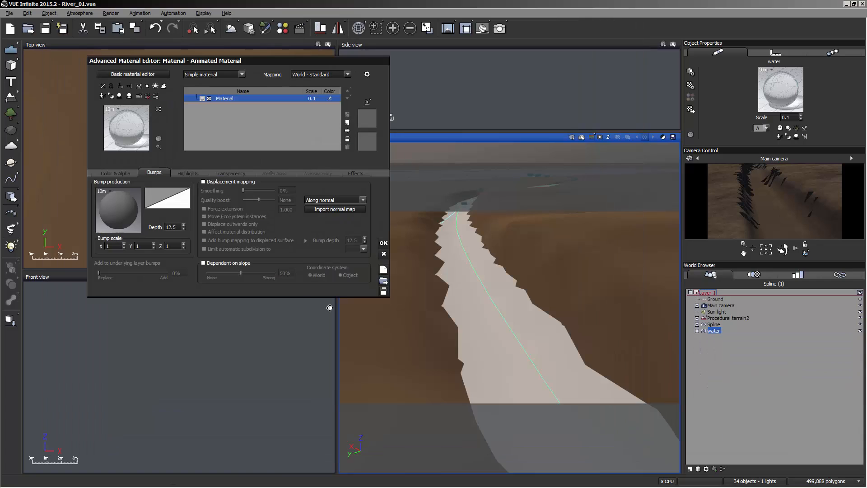
# Set the bump depth to 4.5, accept the material, and render the main camera view
pyautogui.click(177, 227)
pyautogui.write('4.5')
pyautogui.press('Return')
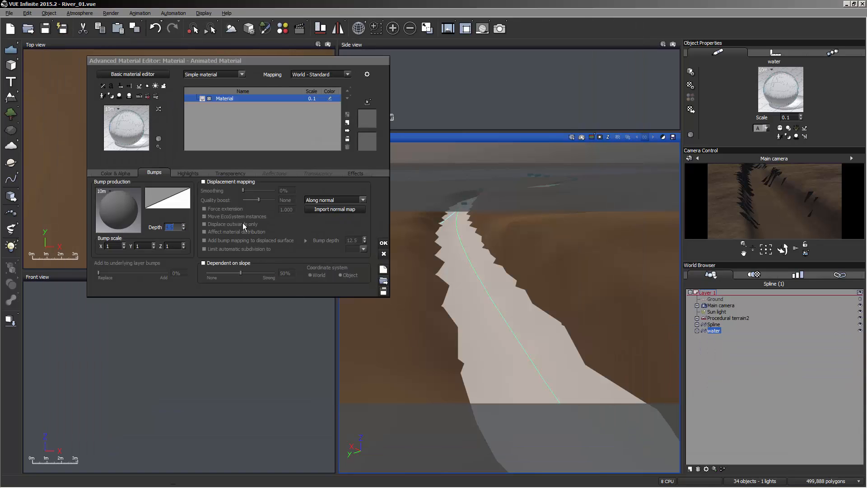
pyautogui.click(384, 243)
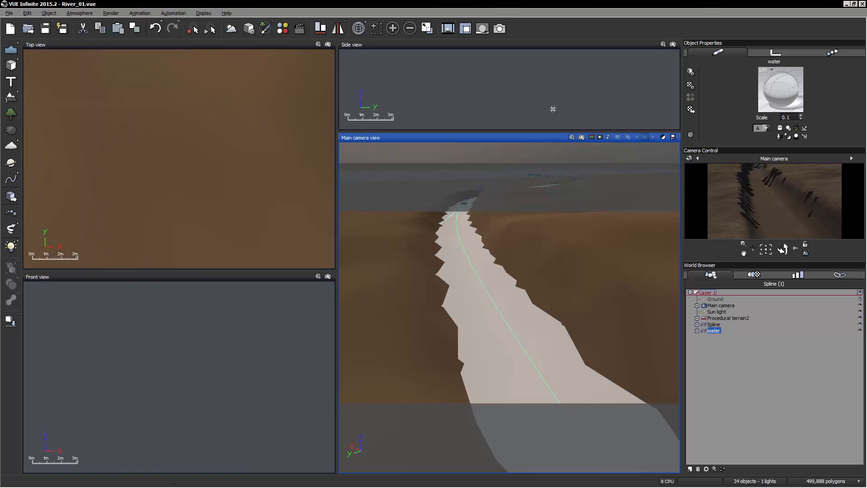
pyautogui.click(583, 137)
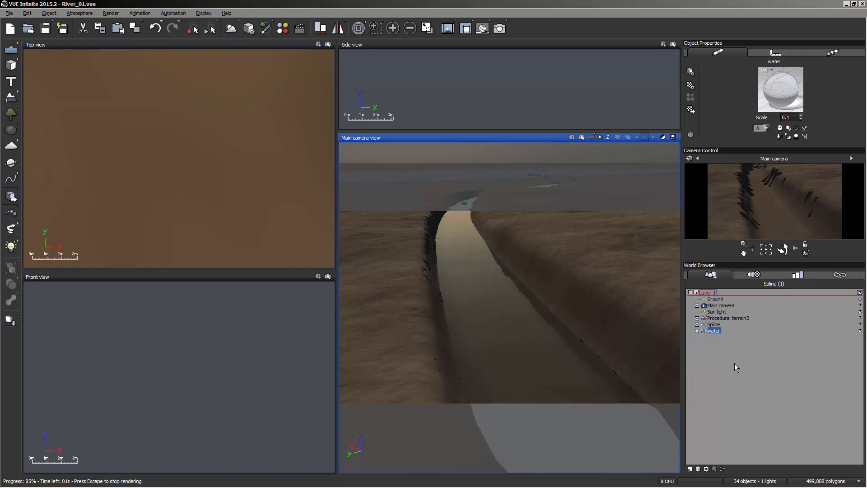
# Invert the water material's bump depth to -4.5, accept it, and render the main camera view again
pyautogui.rightClick(777, 83)
pyautogui.click(797, 85)
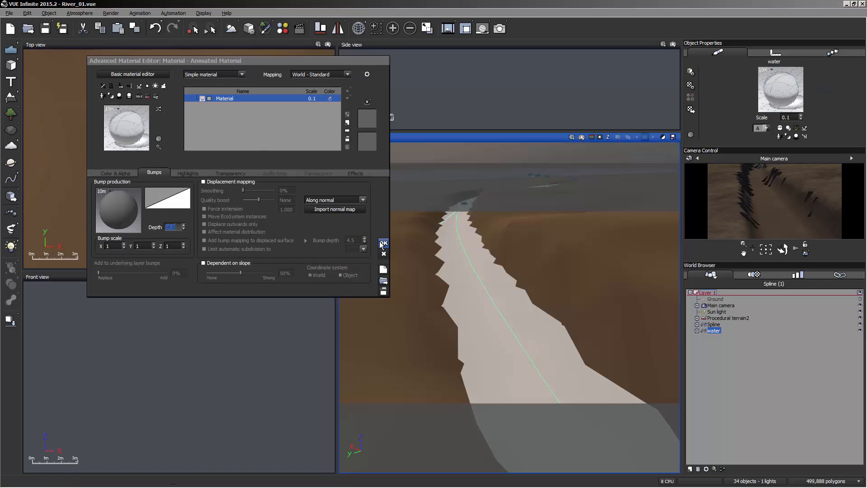
pyautogui.click(384, 242)
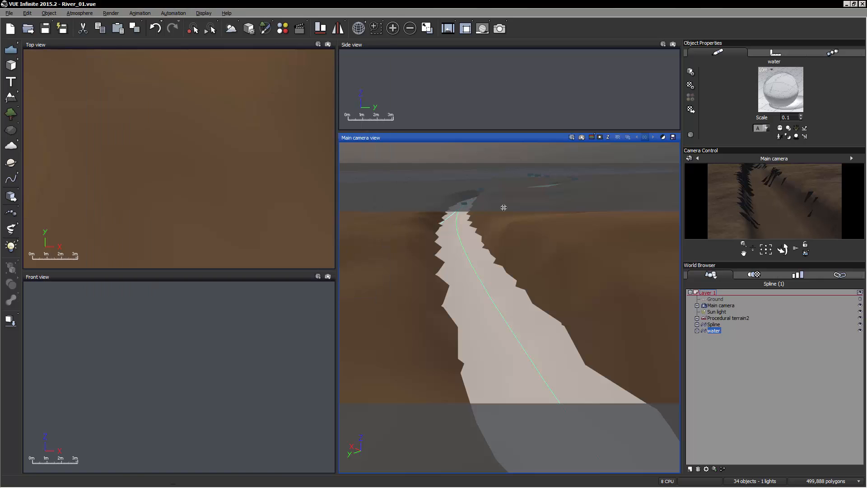
pyautogui.click(583, 137)
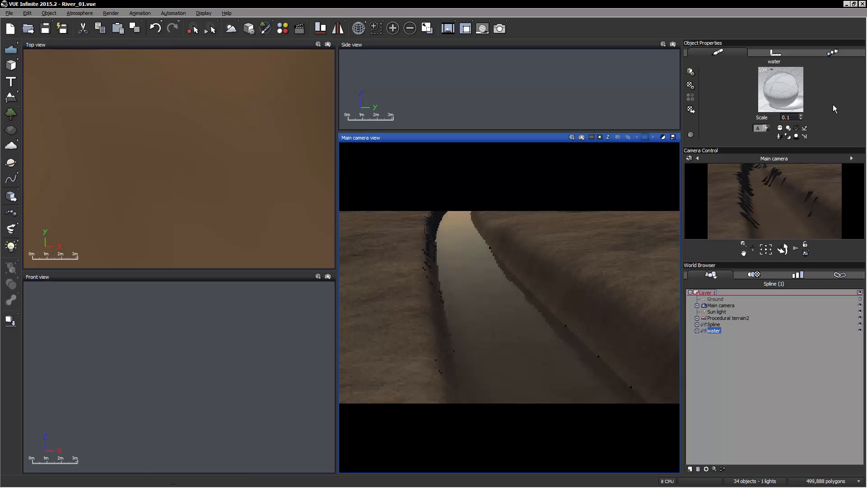
# Edit the water material again and set its bump depth to -12.5
pyautogui.rightClick(786, 96)
pyautogui.click(801, 100)
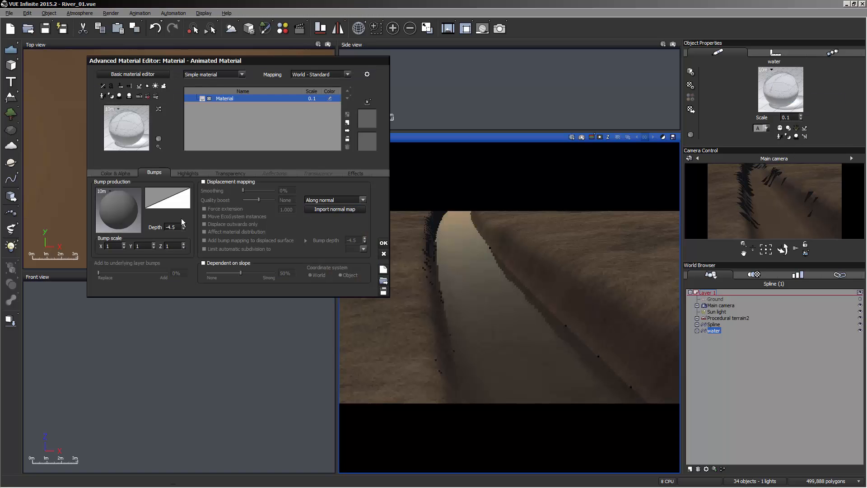
pyautogui.doubleClick(168, 225)
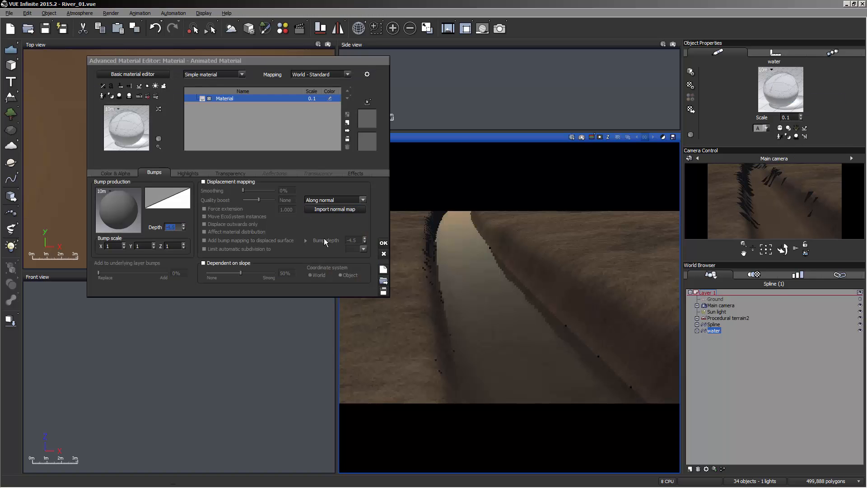
pyautogui.press('BackSpace')
pyautogui.write('-12.5')
pyautogui.press('Return')
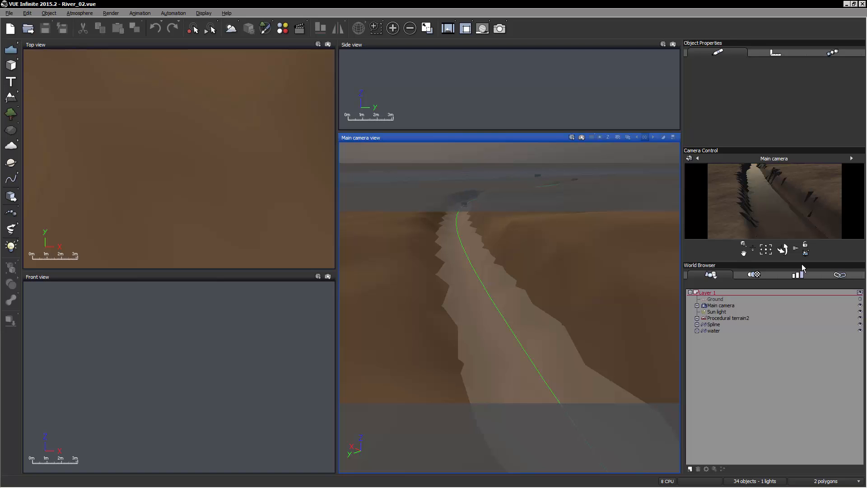
# In the water material's bump function, set the UV Coordinates scale to X 0.01 and Y 0.25, and accept it
pyautogui.click(711, 330)
pyautogui.rightClick(782, 91)
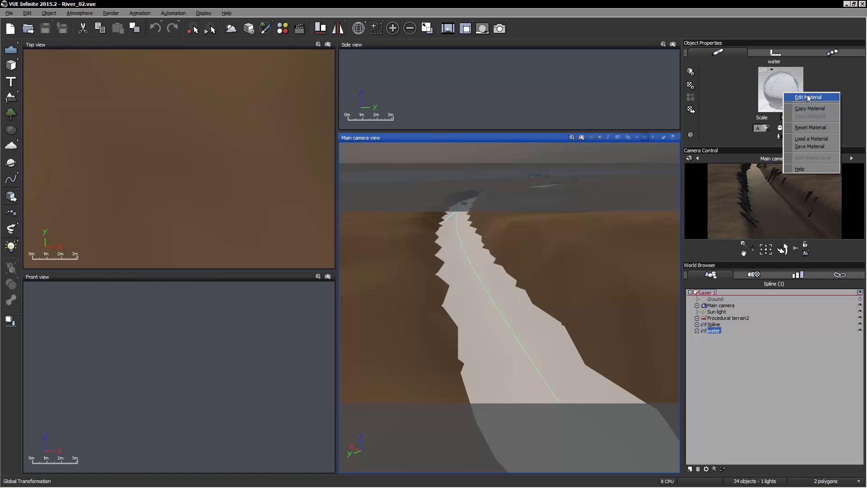
pyautogui.click(808, 96)
pyautogui.rightClick(125, 211)
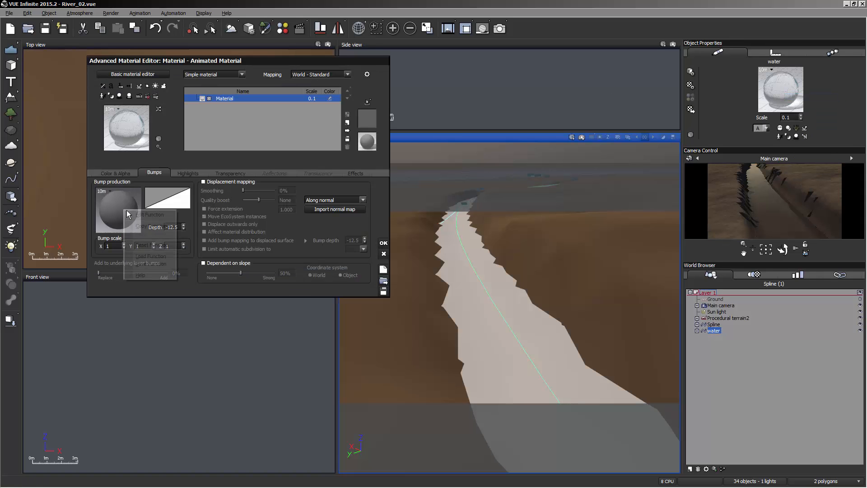
pyautogui.click(138, 215)
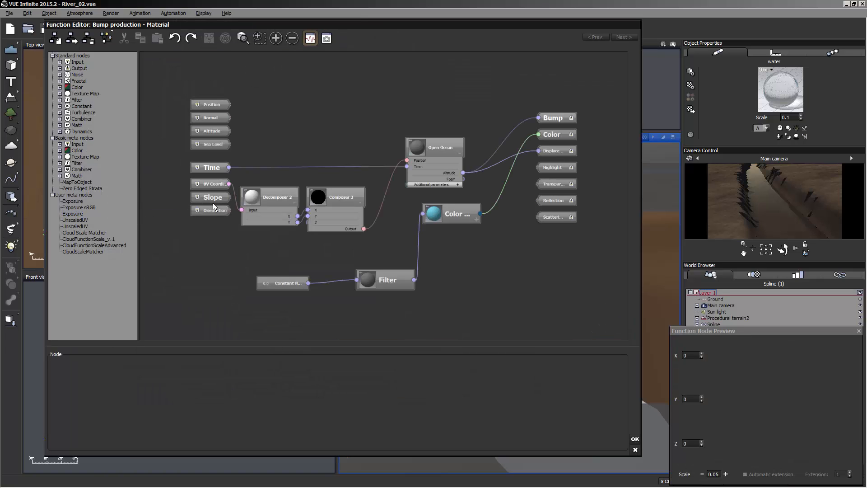
pyautogui.click(210, 185)
pyautogui.click(282, 360)
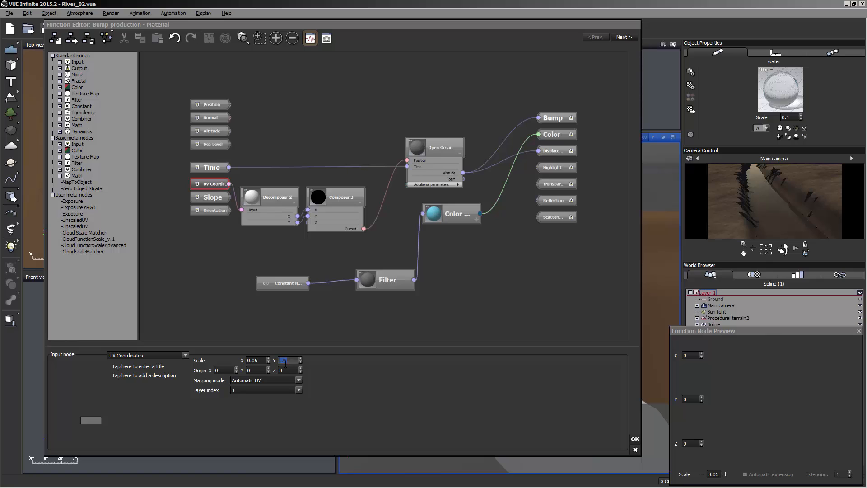
pyautogui.press('Tab')
pyautogui.press('Return')
pyautogui.click(769, 208)
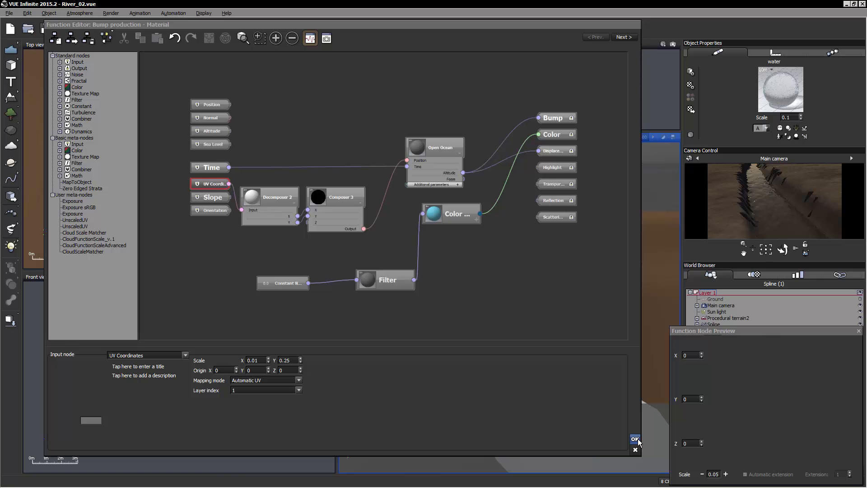
pyautogui.click(636, 439)
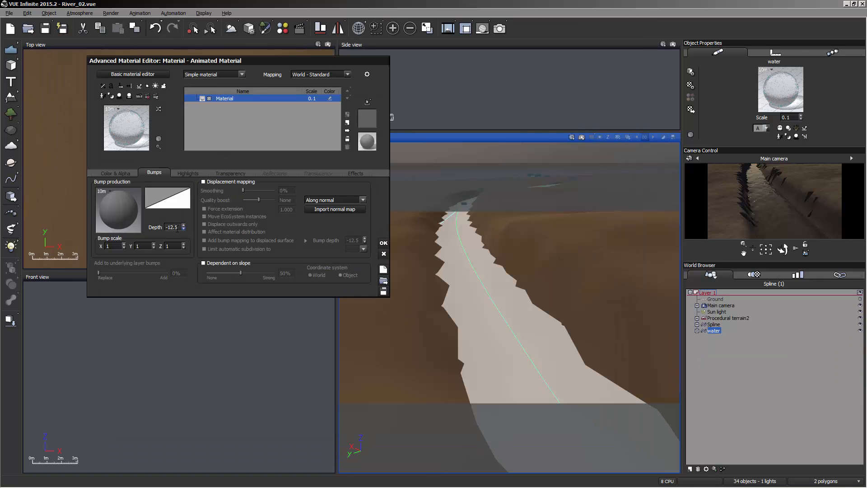
# Change the material's X bump scale, accept the water material, and render the main camera view
pyautogui.click(110, 246)
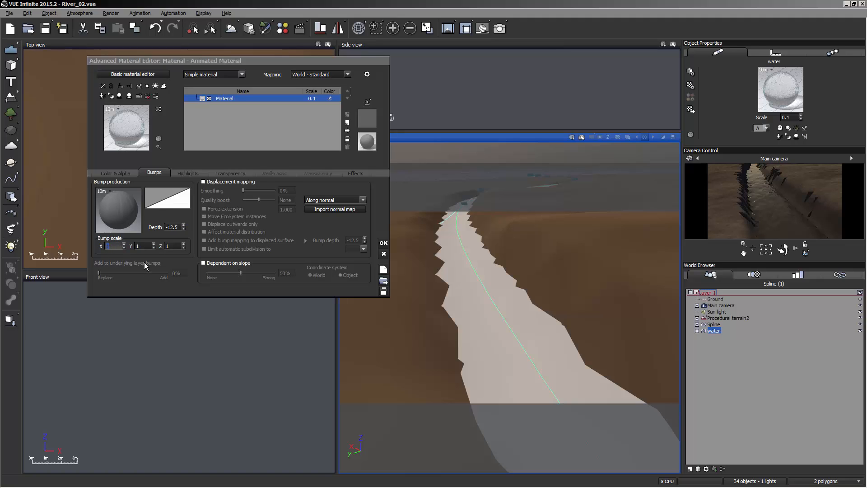
pyautogui.click(384, 243)
pyautogui.rightClick(795, 210)
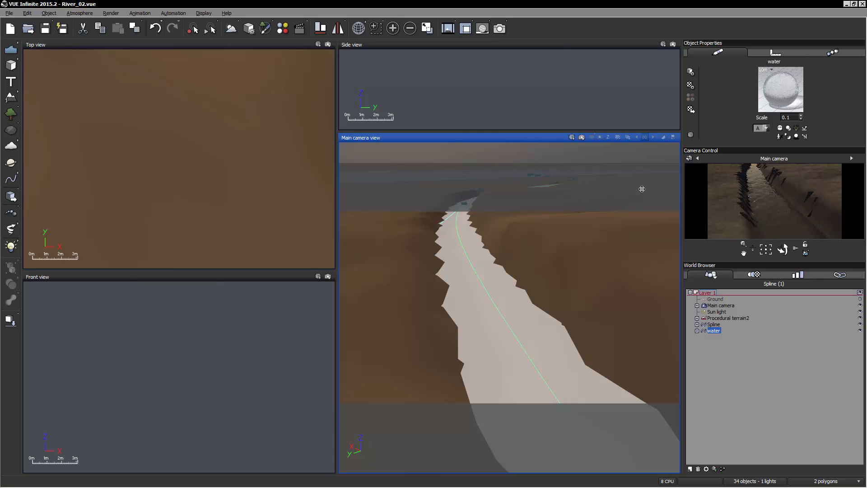
pyautogui.click(582, 137)
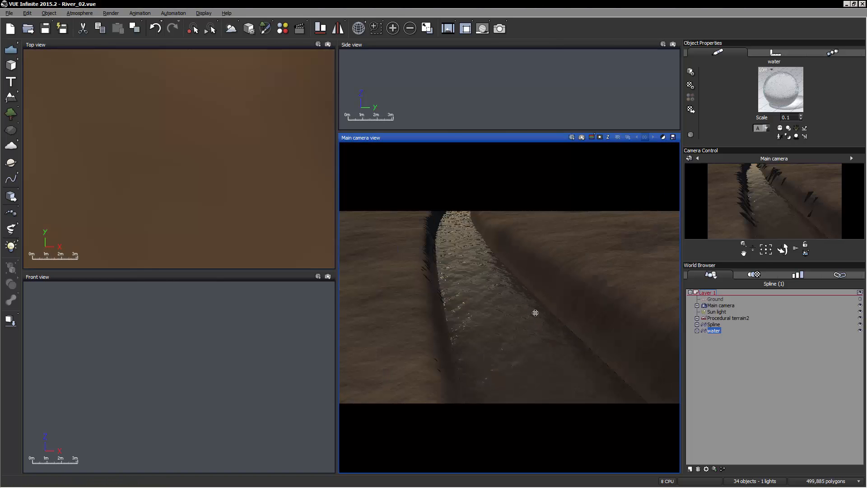
# Leave the render and examine the river's course from several main camera angles and heights
pyautogui.click(589, 272)
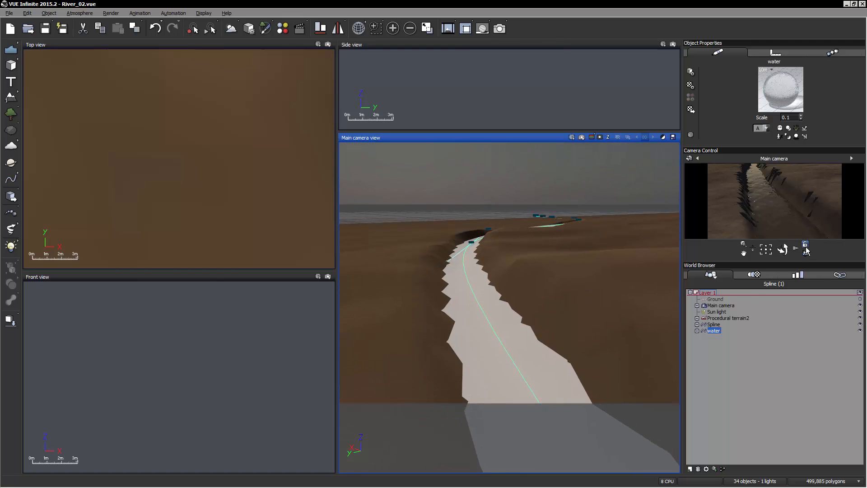
pyautogui.moveTo(783, 249); pyautogui.dragTo(782, 217)
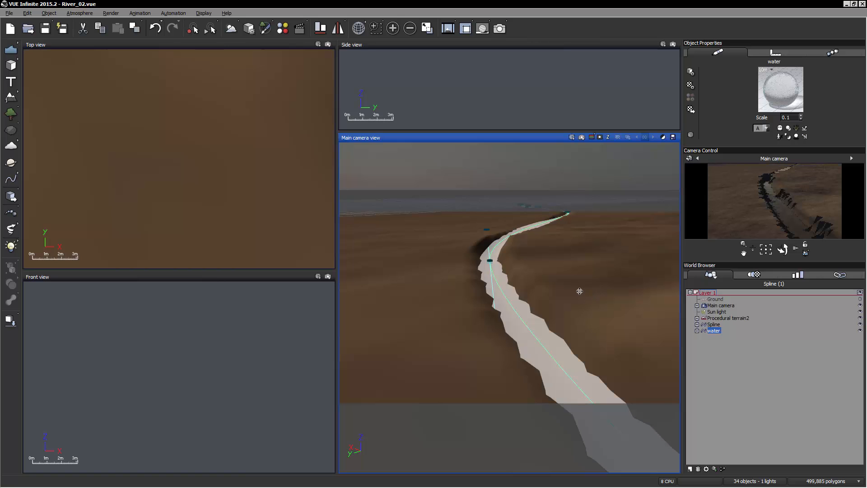
pyautogui.moveTo(580, 291); pyautogui.dragTo(568, 308, button='right')
pyautogui.scroll(2, 532, 292)
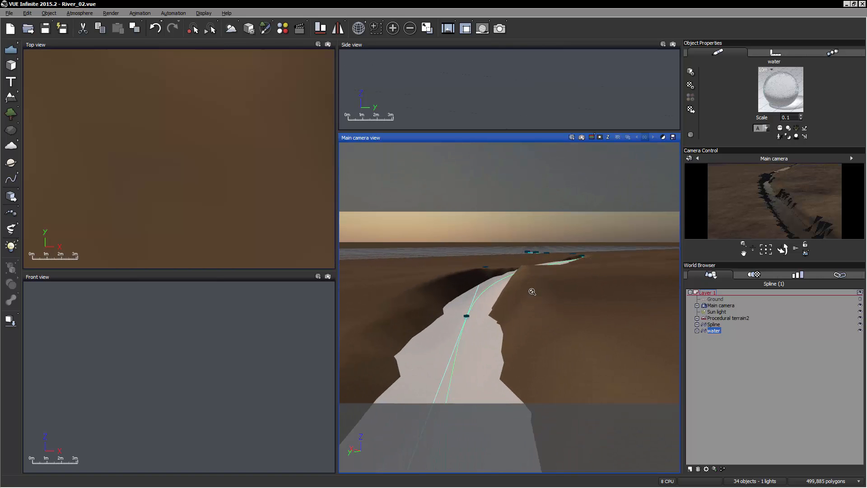
pyautogui.moveTo(783, 248); pyautogui.dragTo(783, 249)
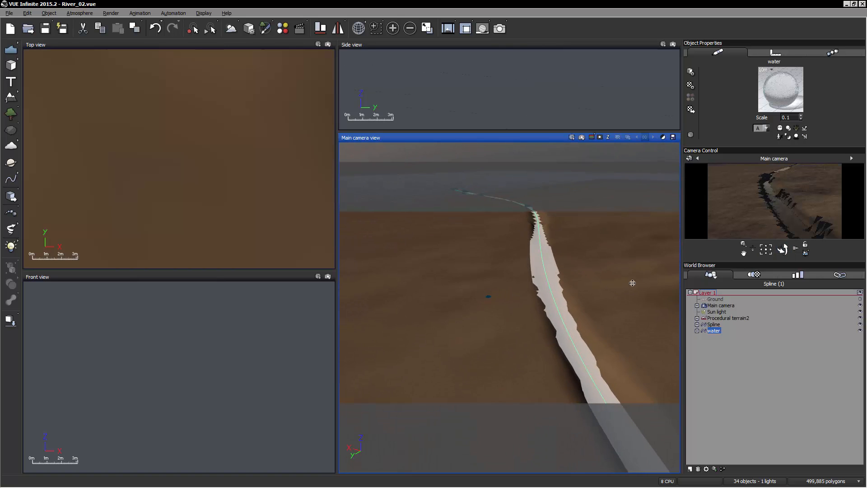
pyautogui.moveTo(631, 283); pyautogui.dragTo(610, 357, button='right')
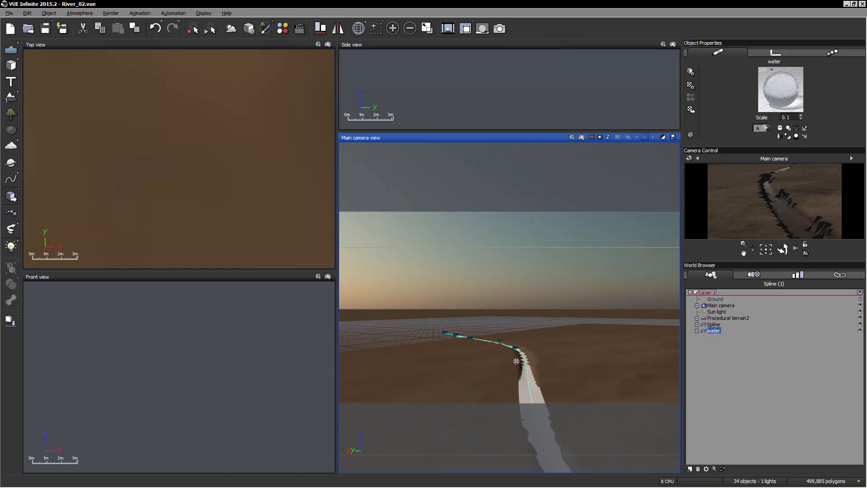
pyautogui.keyDown('ctrl'); pyautogui.moveTo(517, 360); pyautogui.dragTo(678, 317, button='right'); pyautogui.keyUp('ctrl')
pyautogui.moveTo(753, 249); pyautogui.dragTo(651, 333)
pyautogui.moveTo(651, 332); pyautogui.dragTo(645, 282, button='right')
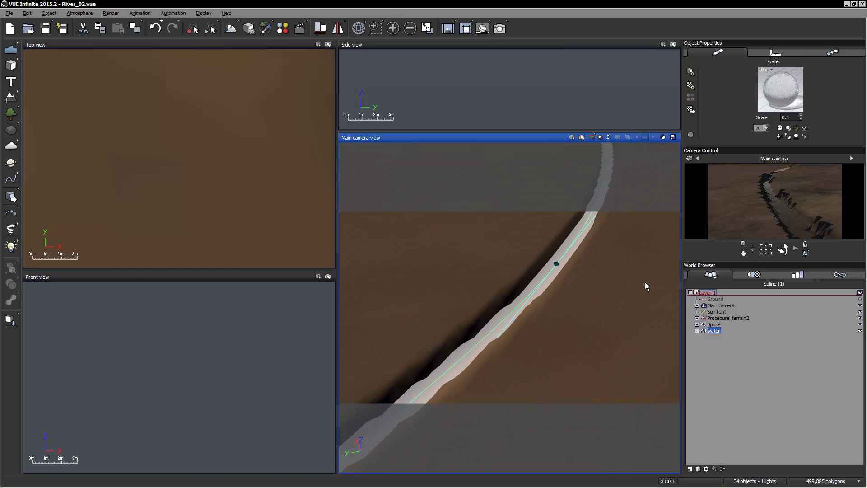
# Examine the river channel and its banks from above and from close to the water surface
pyautogui.scroll(2, 468, 306)
pyautogui.moveTo(468, 305); pyautogui.dragTo(585, 370, button='right')
pyautogui.scroll(5, 514, 310)
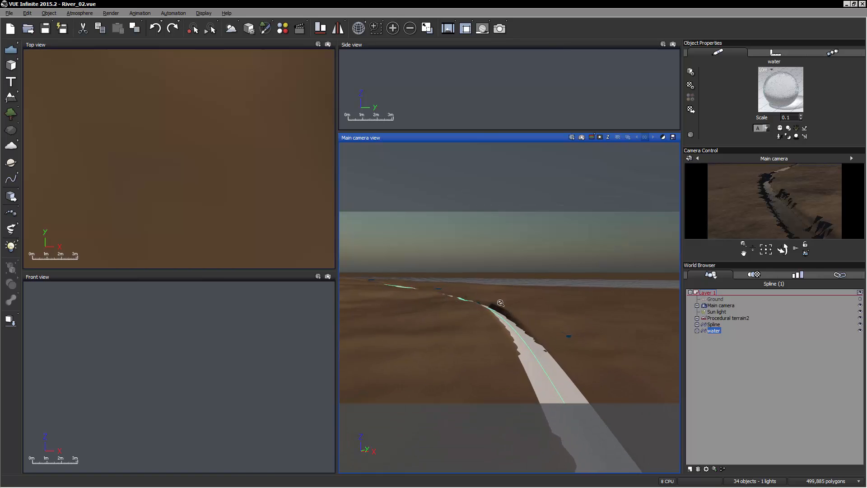
pyautogui.moveTo(480, 299); pyautogui.dragTo(521, 344, button='right')
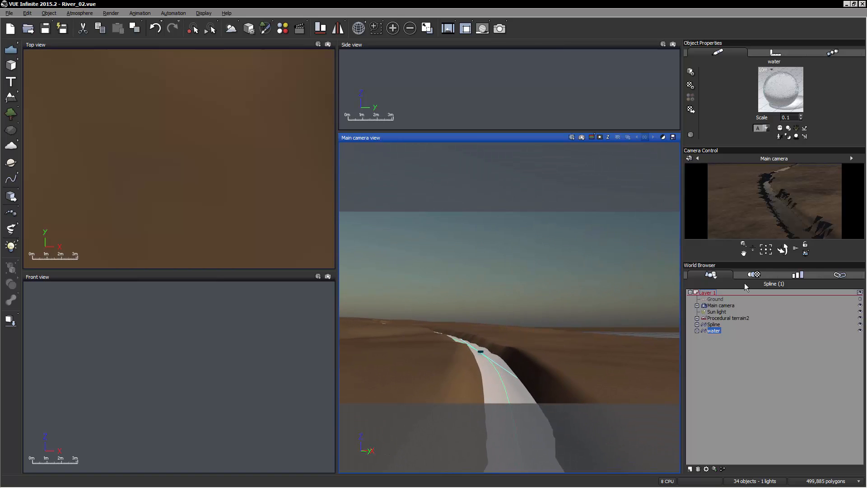
pyautogui.moveTo(778, 254); pyautogui.dragTo(763, 230)
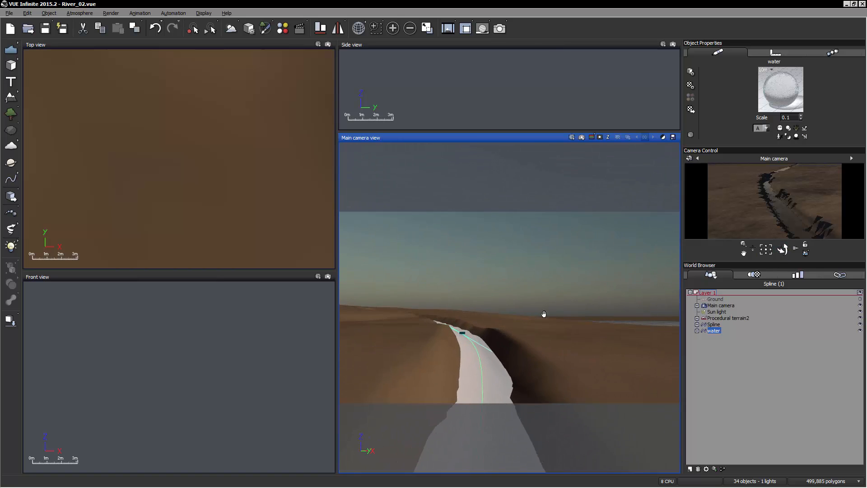
pyautogui.moveTo(544, 313); pyautogui.dragTo(548, 263, button='right')
pyautogui.scroll(-4, 547, 266)
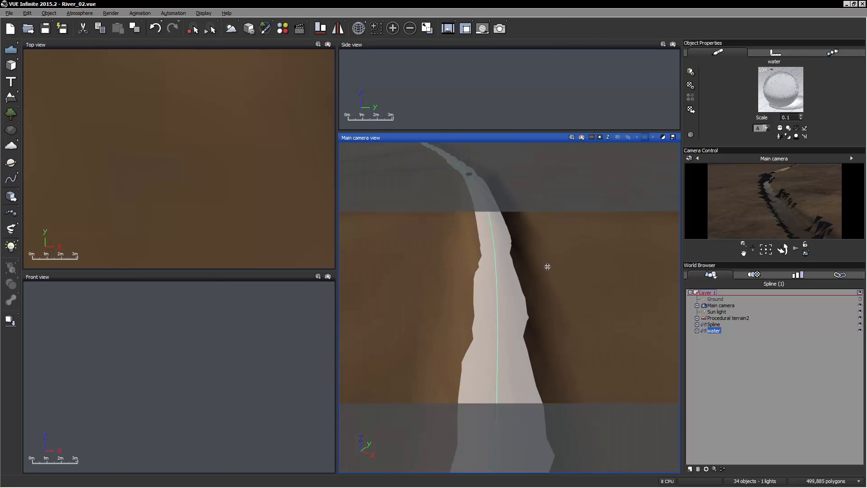
pyautogui.moveTo(542, 265); pyautogui.dragTo(533, 333, button='right')
pyautogui.scroll(3, 569, 316)
pyautogui.scroll(3, 569, 316)
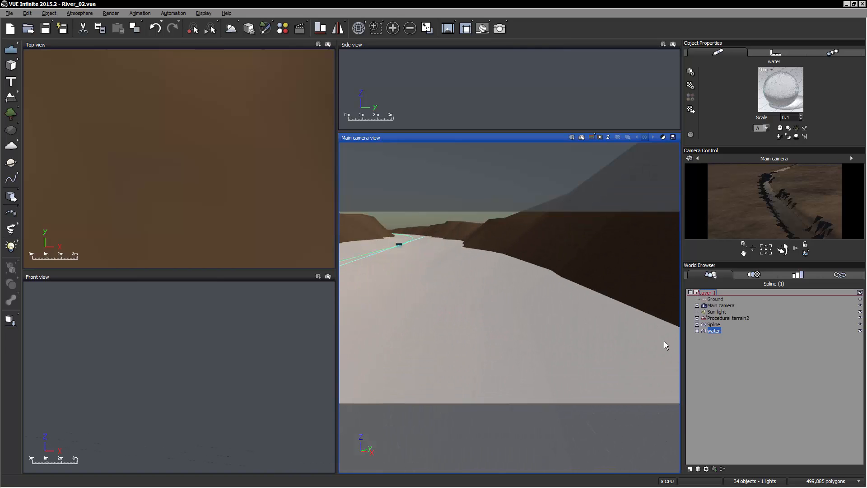
# Frame the main camera on the curved river stretch from above the terrain
pyautogui.click(552, 324)
pyautogui.scroll(-4, 536, 226)
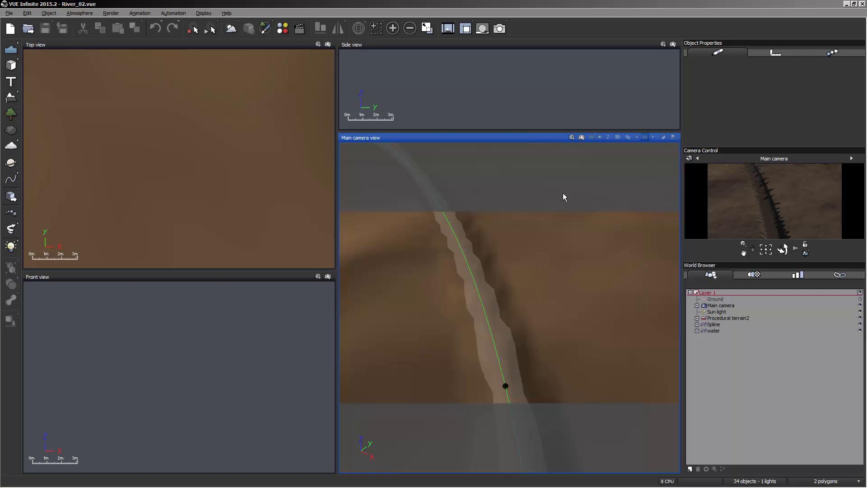
pyautogui.moveTo(512, 210); pyautogui.dragTo(549, 256, button='right')
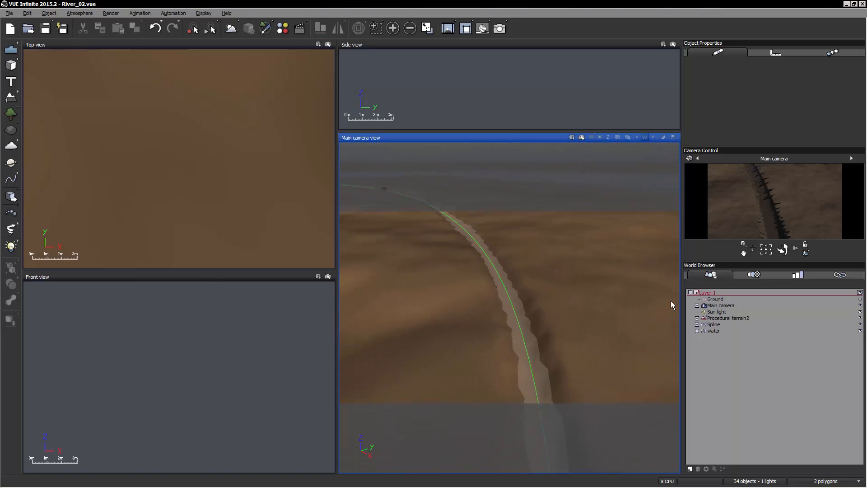
pyautogui.scroll(3, 546, 306)
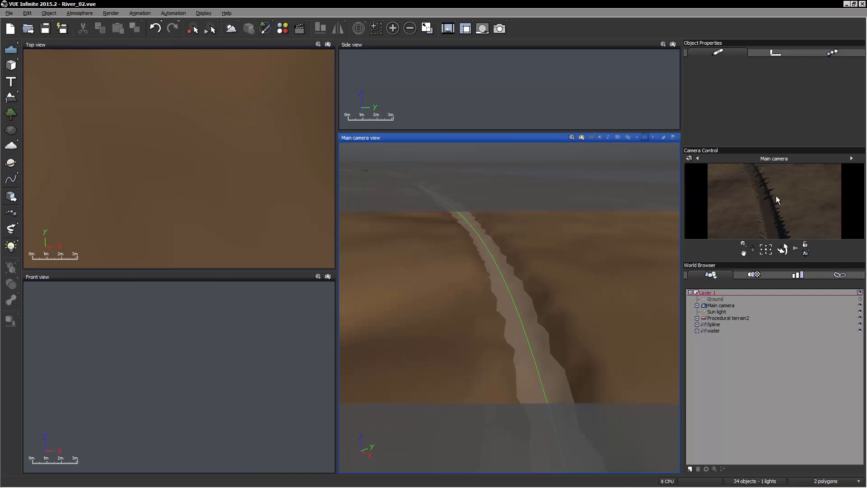
# Edit the material of the water spline and set its bump depth to 12.5
pyautogui.click(713, 331)
pyautogui.rightClick(789, 88)
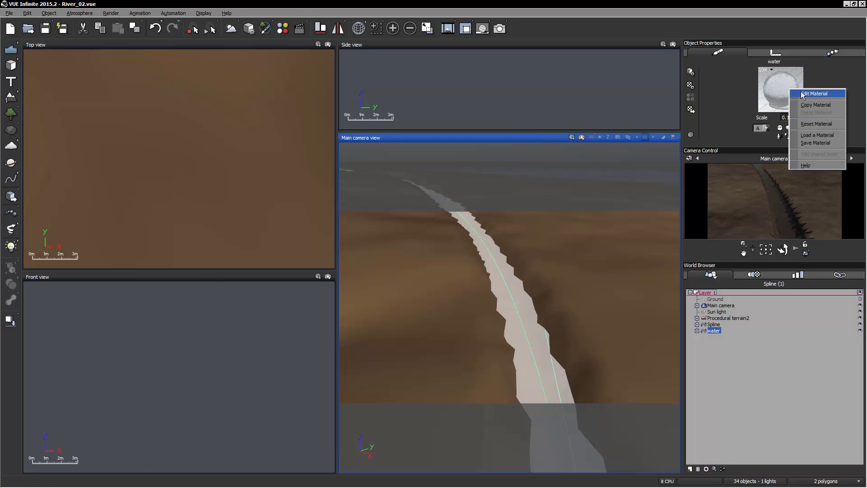
pyautogui.click(801, 91)
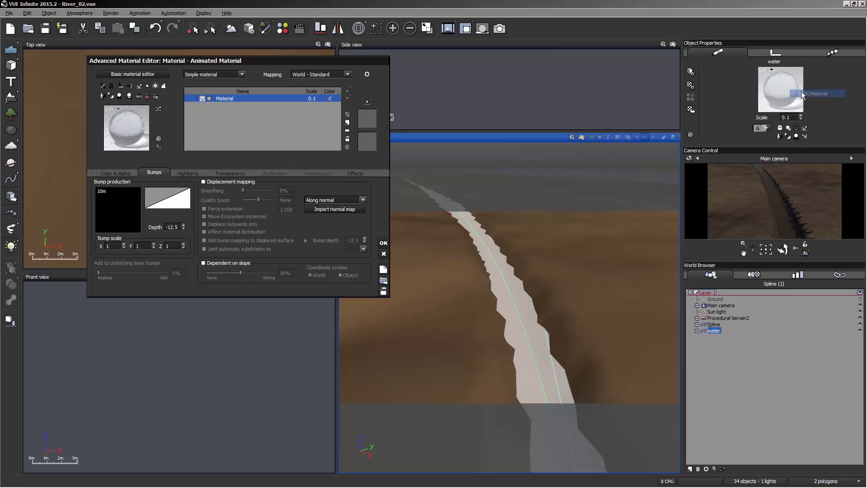
pyautogui.click(176, 227)
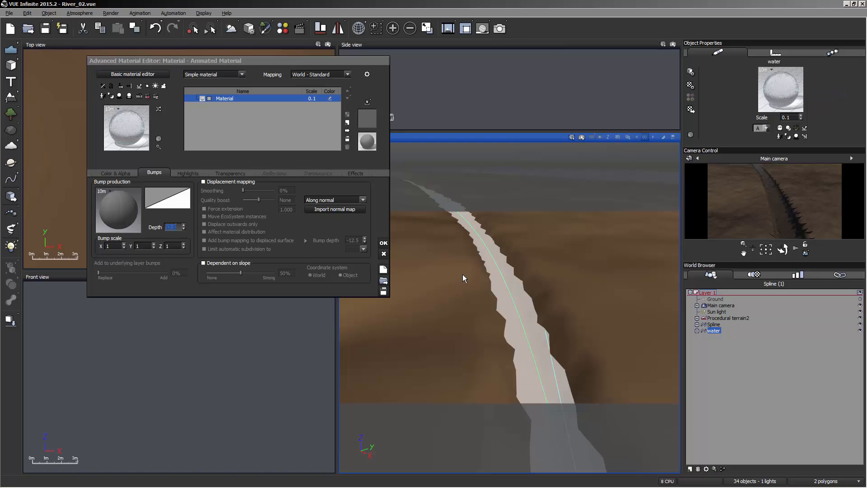
# In the water material's bump function, change the Open Ocean node to a Simple Fractal
pyautogui.rightClick(118, 209)
pyautogui.click(135, 213)
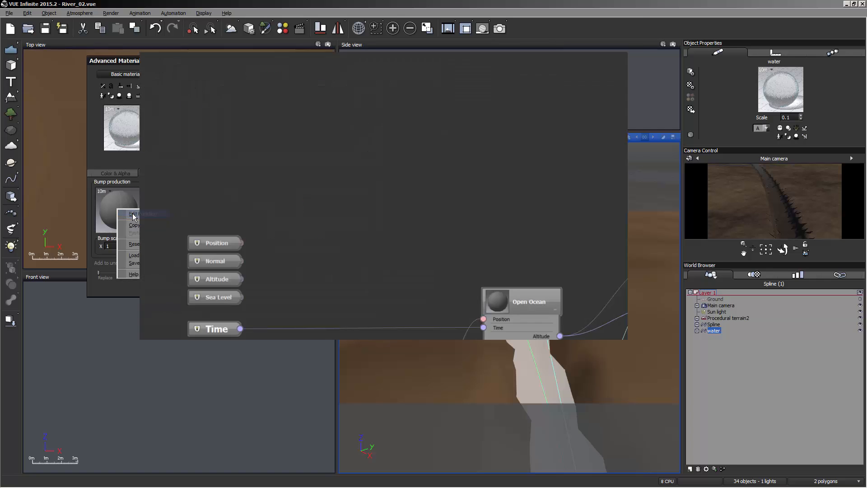
pyautogui.click(430, 144)
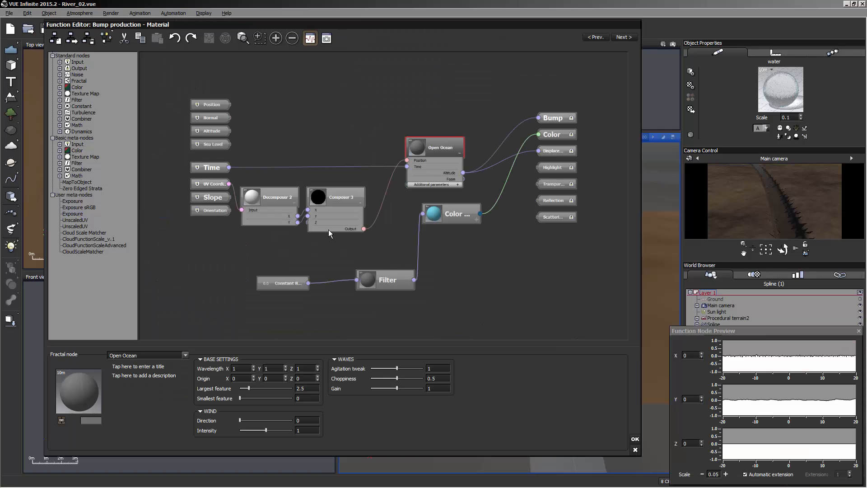
pyautogui.click(180, 354)
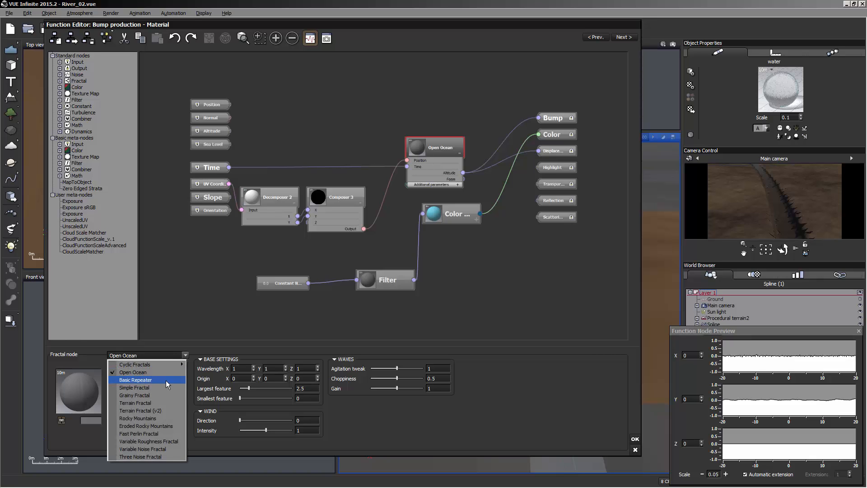
pyautogui.click(149, 387)
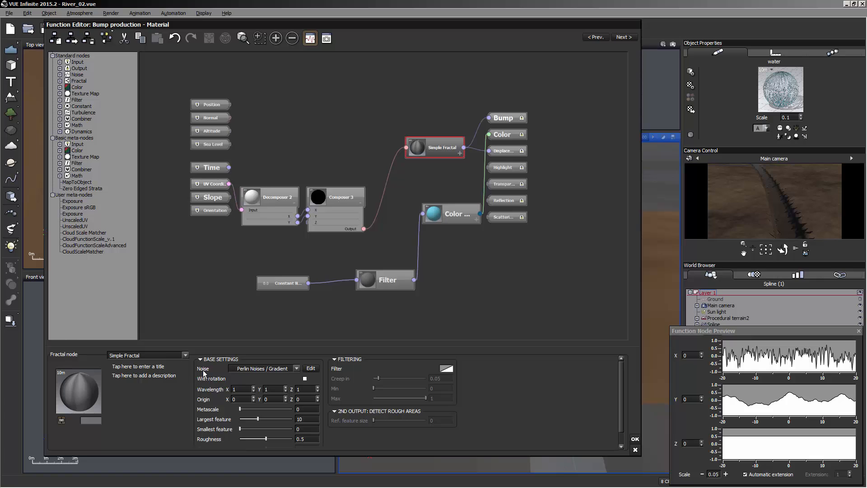
# Turn on the Animated option for the Simple Fractal's Perlin gradient noise and accept it
pyautogui.click(311, 369)
pyautogui.click(297, 352)
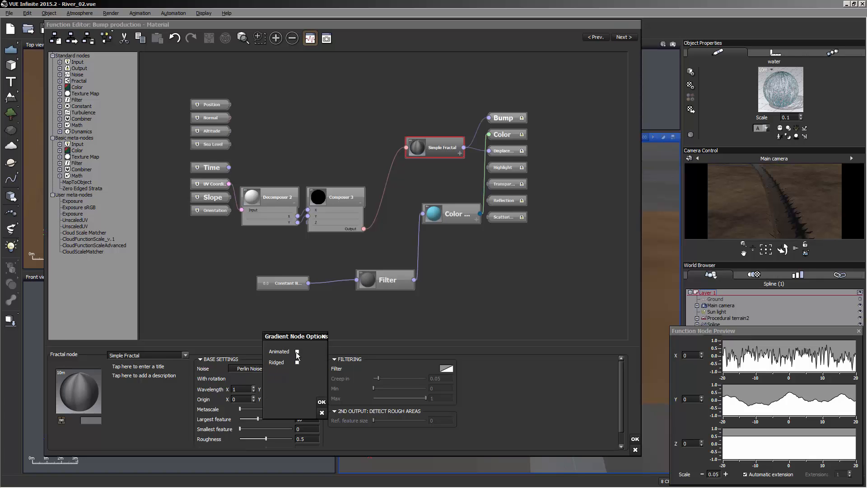
pyautogui.click(322, 401)
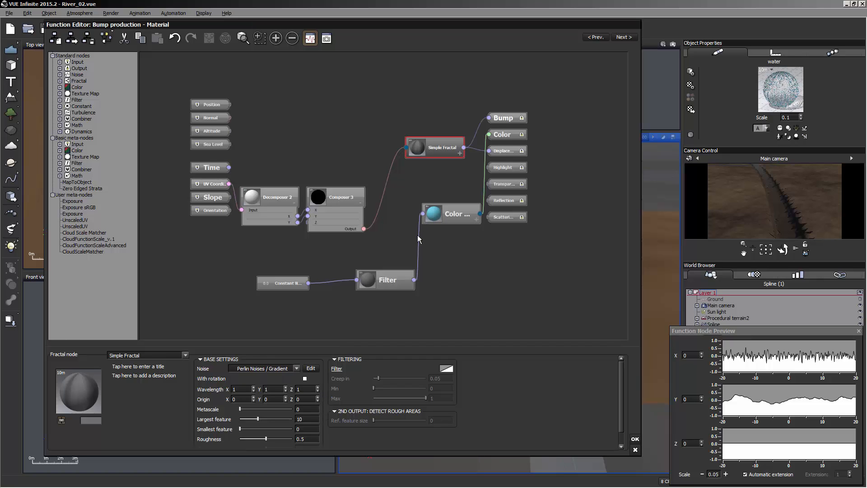
# Expand the Simple Fractal node and connect the Time input node to its Time input
pyautogui.scroll(3, 406, 251)
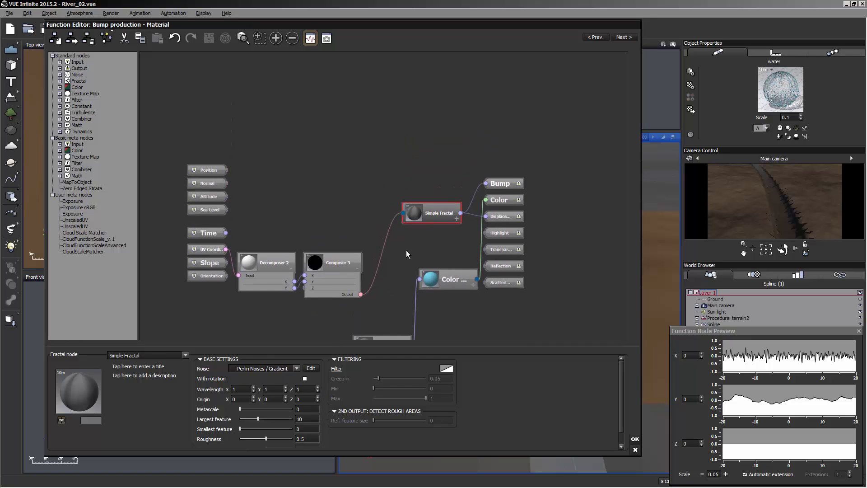
pyautogui.click(457, 219)
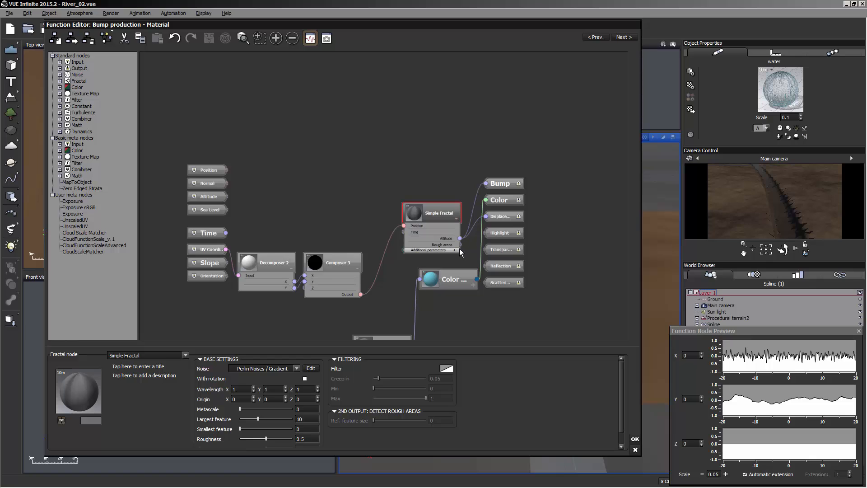
pyautogui.moveTo(366, 213); pyautogui.dragTo(382, 200, button='middle')
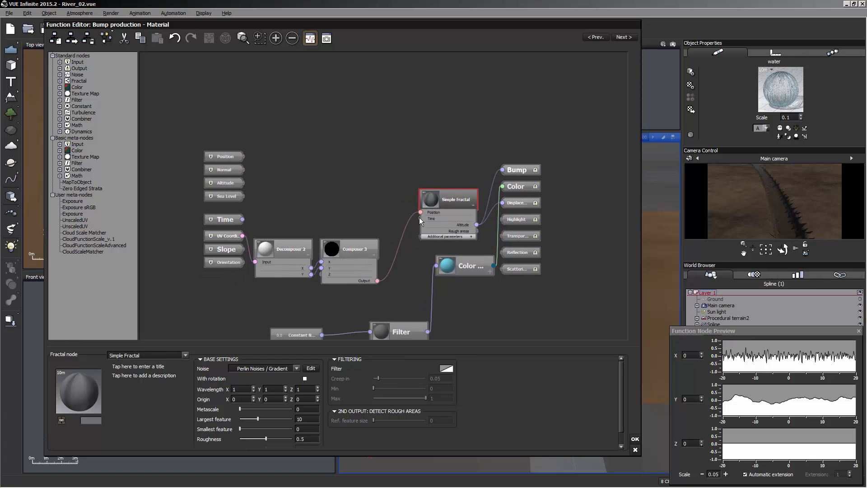
pyautogui.moveTo(420, 218); pyautogui.dragTo(228, 220)
pyautogui.scroll(1, 414, 251)
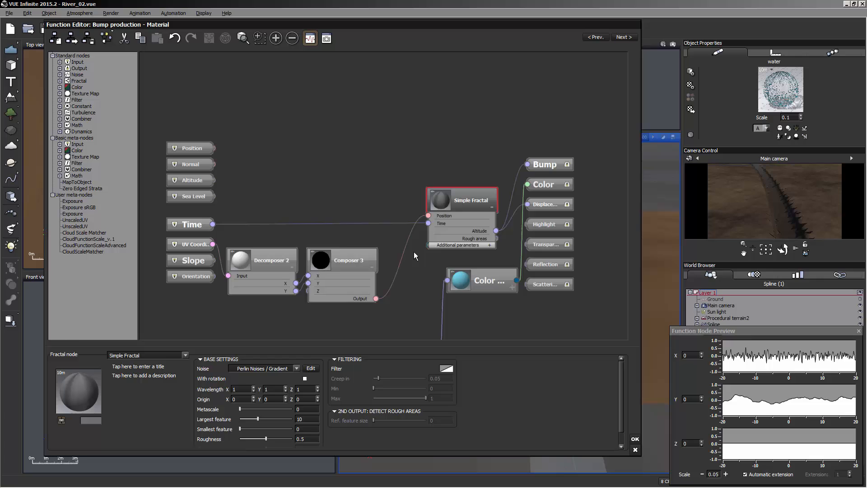
pyautogui.click(371, 221)
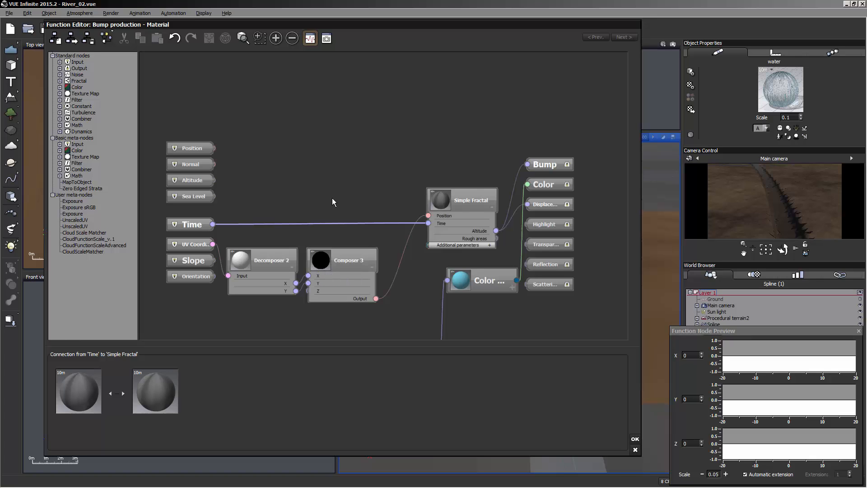
pyautogui.click(353, 208)
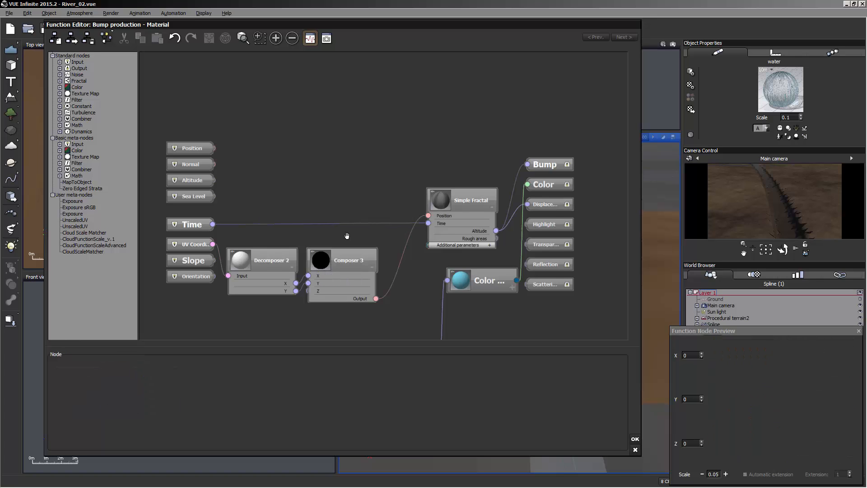
# Change the UV Coordinates node's Y scale, then accept the bump function and the water material
pyautogui.moveTo(349, 235); pyautogui.dragTo(364, 192, button='middle')
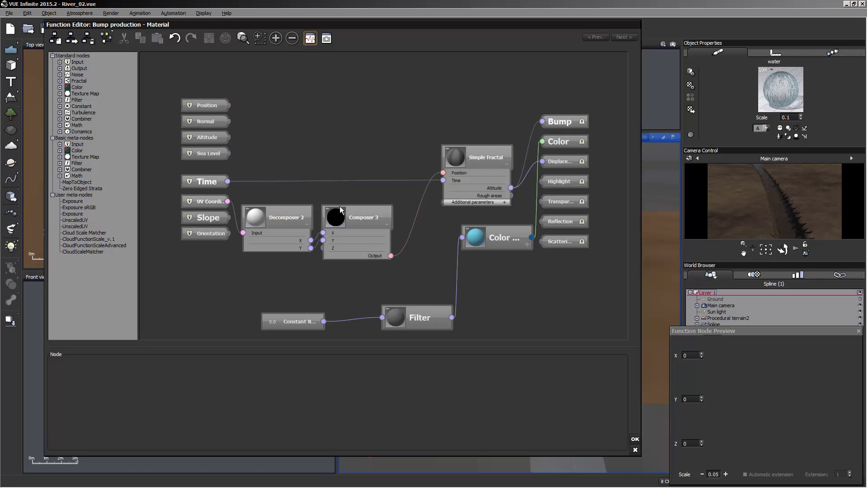
pyautogui.click(224, 205)
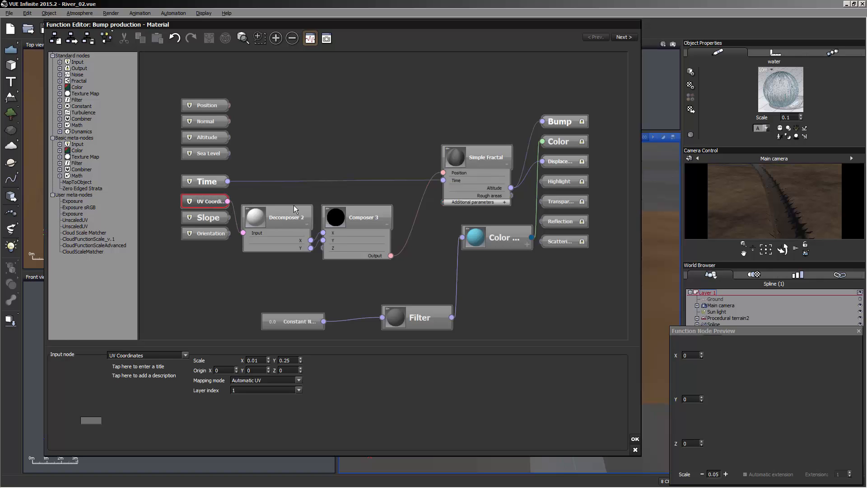
pyautogui.doubleClick(293, 361)
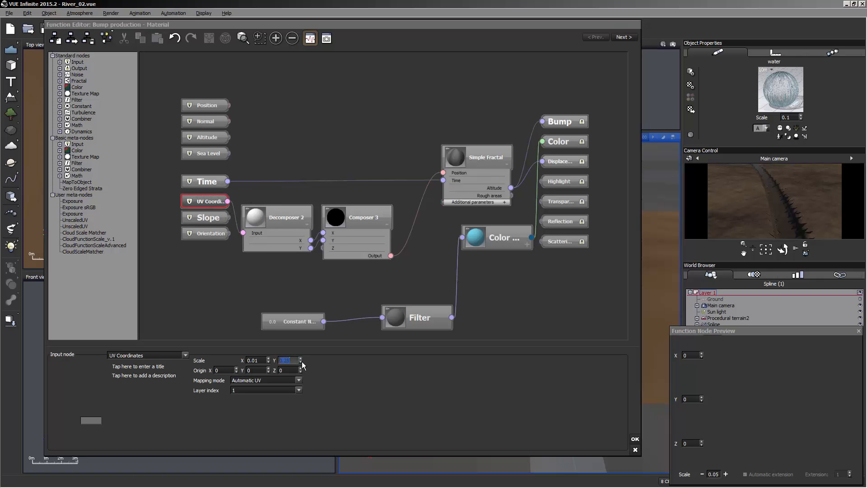
pyautogui.press('Return')
pyautogui.click(634, 438)
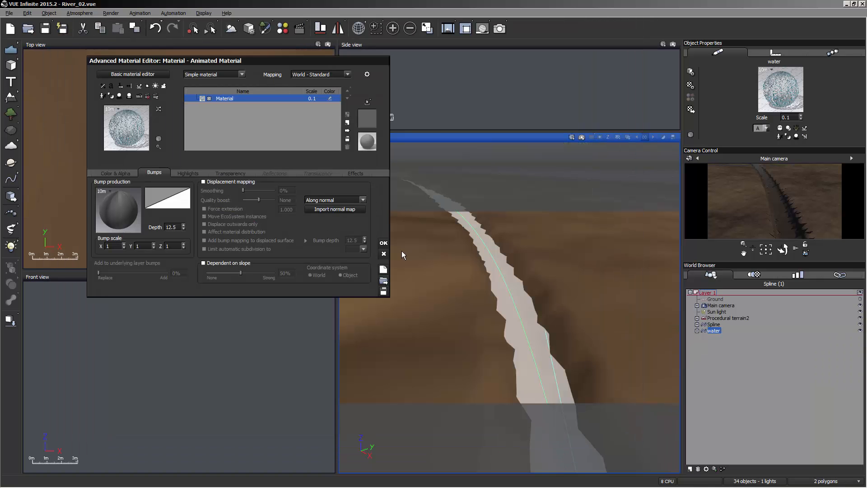
pyautogui.click(383, 243)
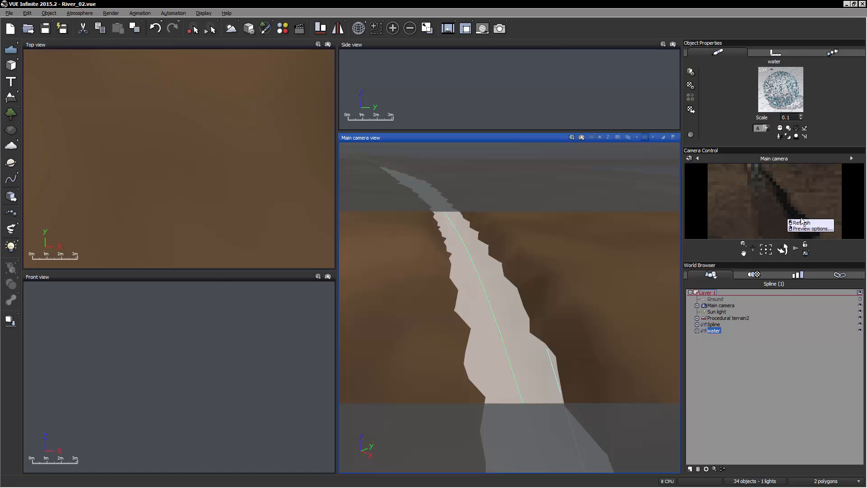
pyautogui.moveTo(554, 221); pyautogui.dragTo(487, 291, button='right')
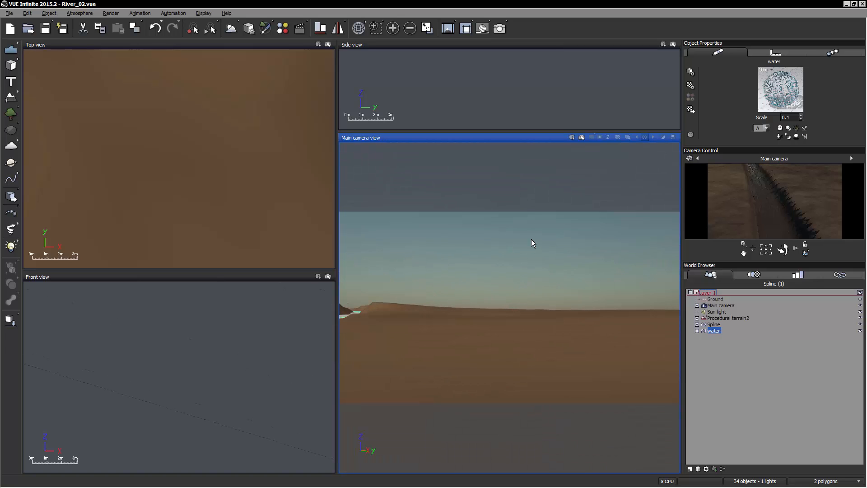
# Reframe the main camera on the river bend and test render the main camera view
pyautogui.moveTo(531, 239); pyautogui.dragTo(512, 293, button='right')
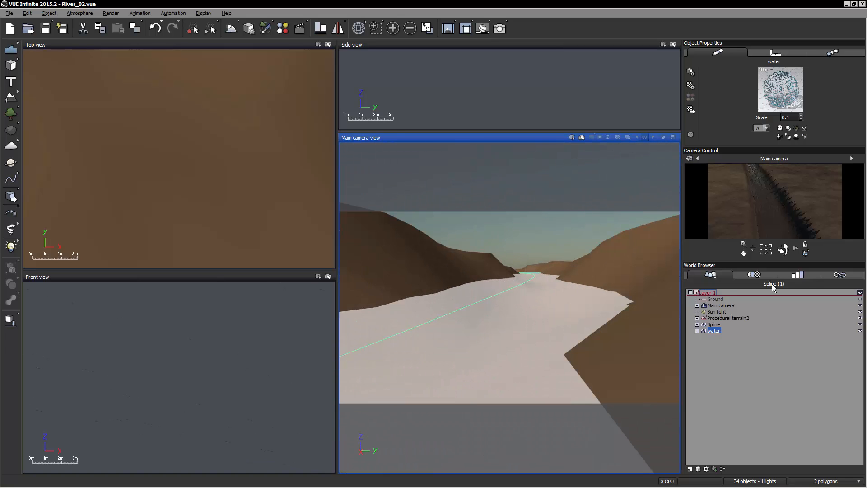
pyautogui.click(688, 366)
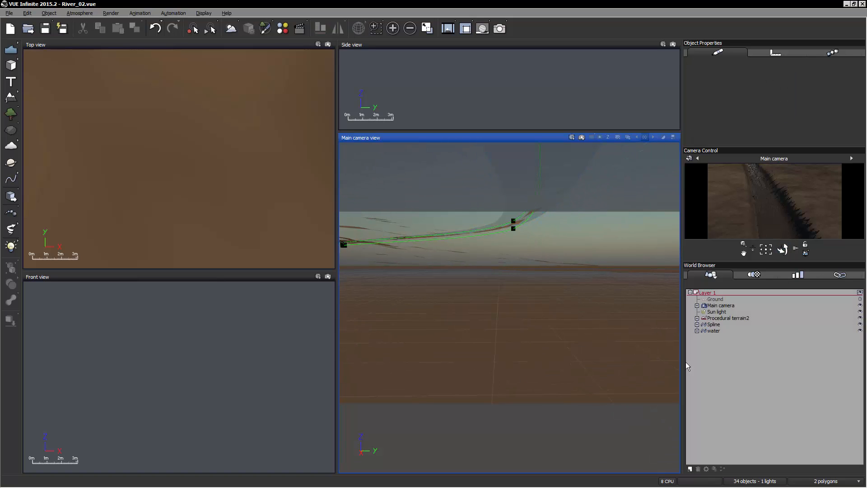
pyautogui.moveTo(493, 316); pyautogui.dragTo(512, 329, button='right')
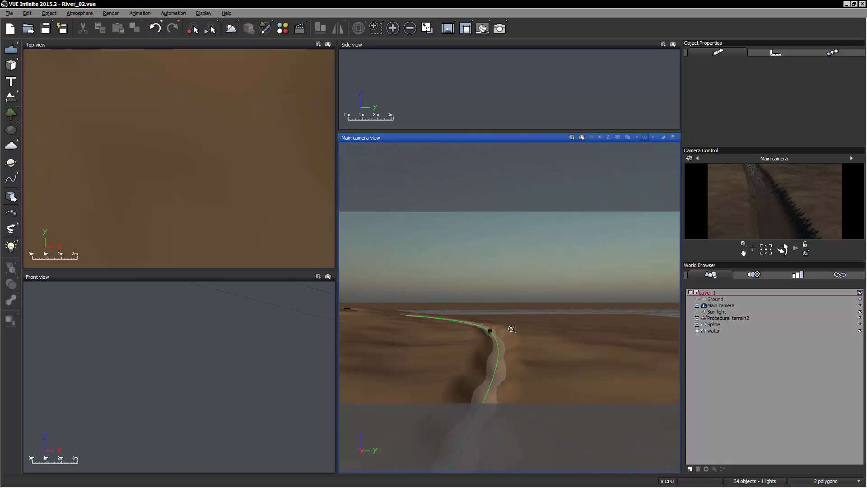
pyautogui.scroll(5, 512, 329)
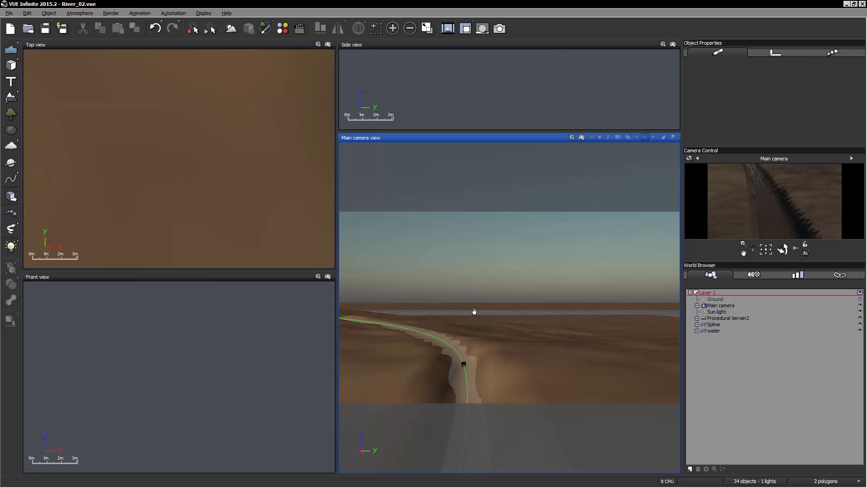
pyautogui.moveTo(475, 311); pyautogui.dragTo(496, 272, button='right')
pyautogui.click(582, 137)
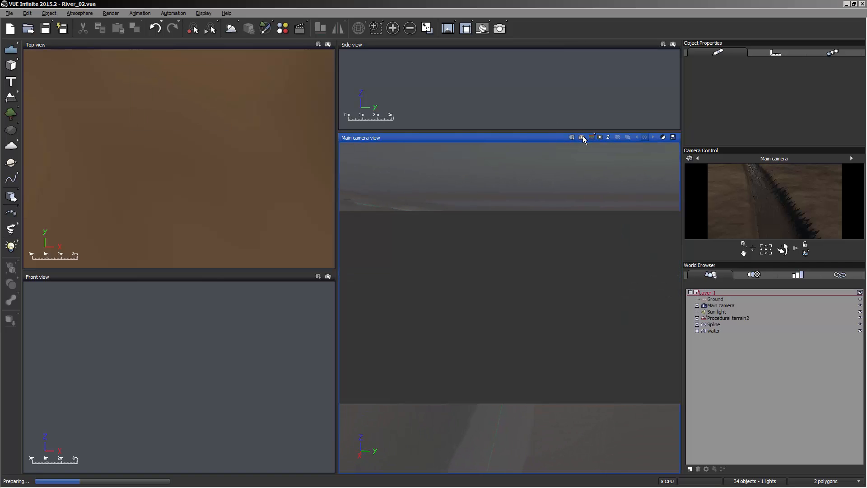
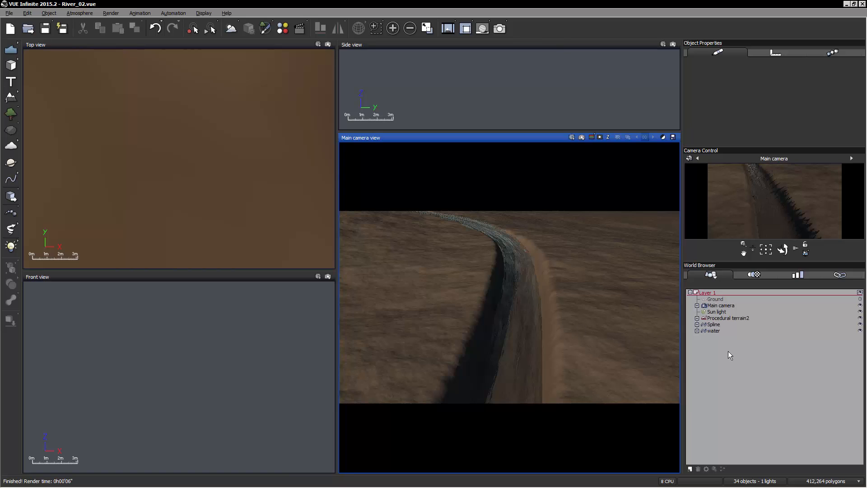
# Open the bump production function of the water object's material for editing
pyautogui.click(714, 331)
pyautogui.rightClick(773, 91)
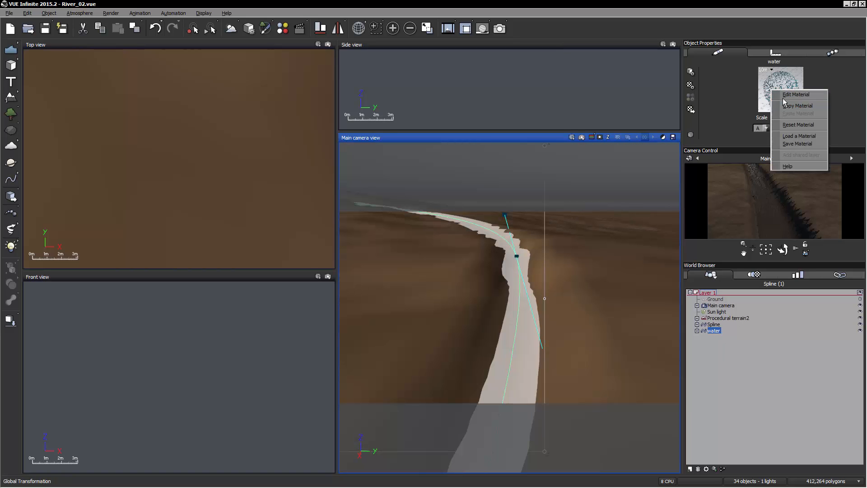
pyautogui.click(795, 95)
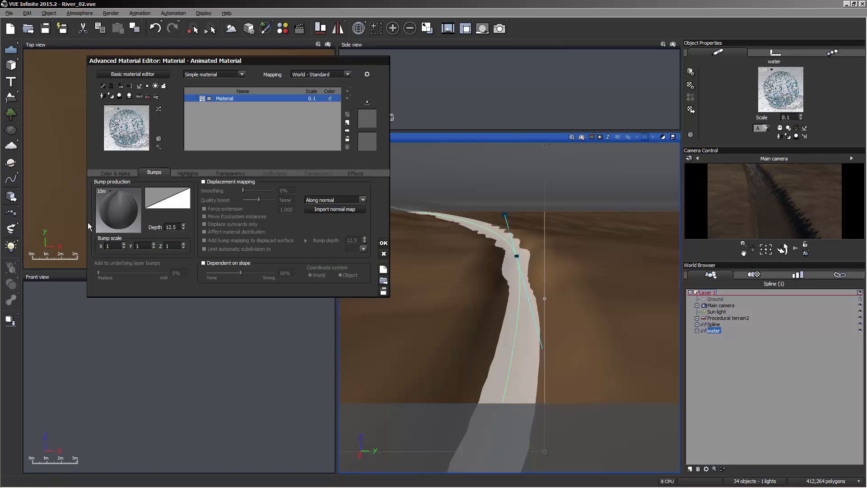
pyautogui.rightClick(117, 202)
pyautogui.click(135, 208)
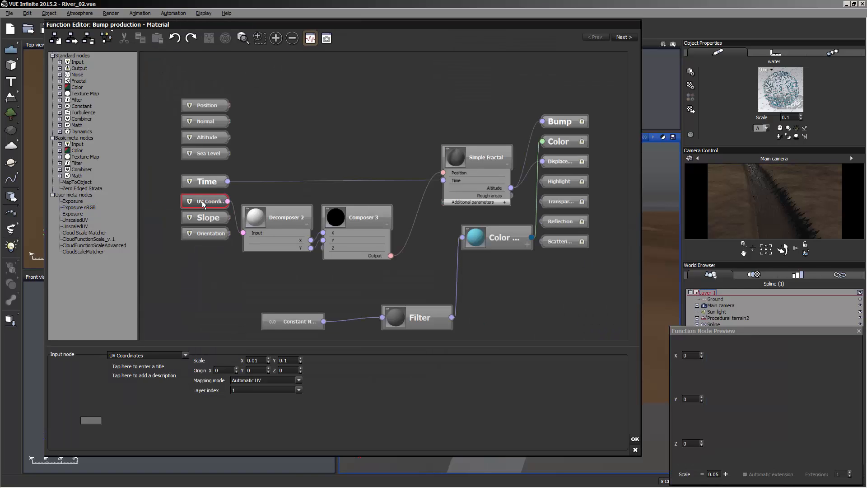
pyautogui.moveTo(246, 299); pyautogui.dragTo(262, 305, button='middle')
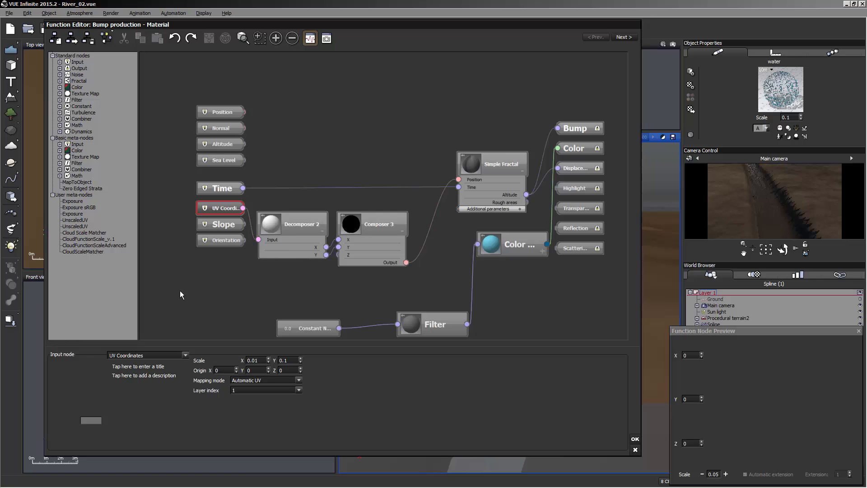
# Add an Offset (X+a) filter node to the bump function and move the Composer node to make room for it
pyautogui.moveTo(384, 244); pyautogui.dragTo(424, 244)
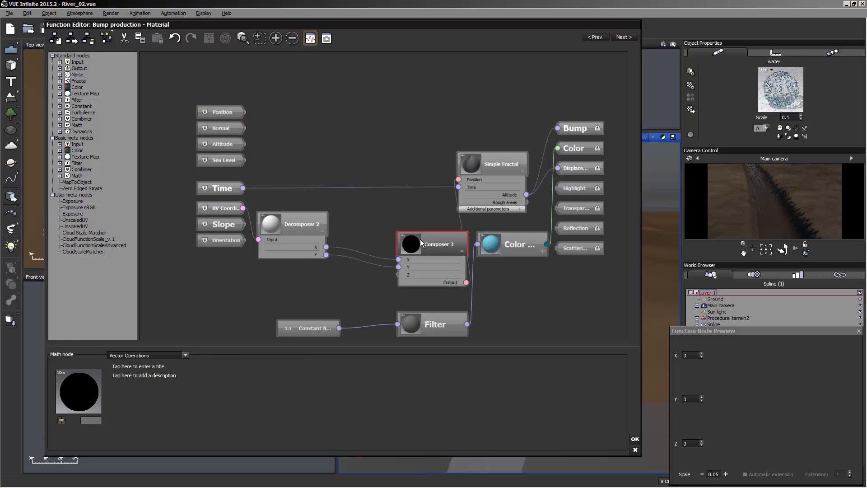
pyautogui.click(343, 203)
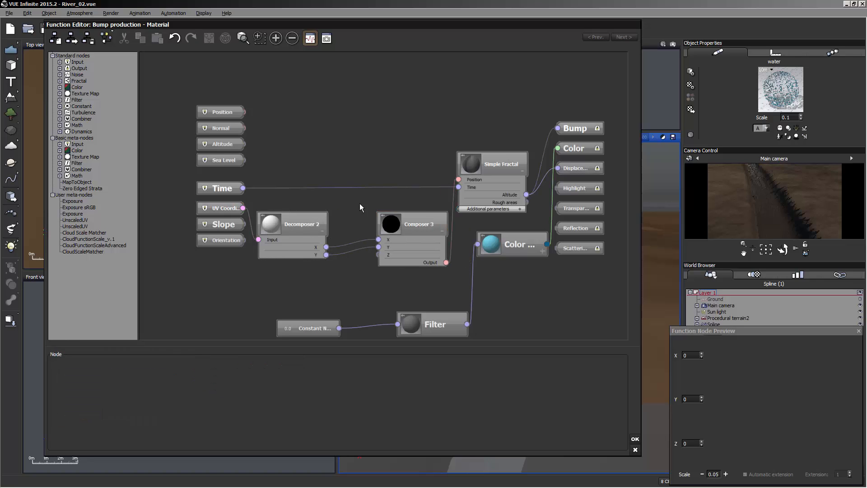
pyautogui.rightClick(360, 203)
pyautogui.moveTo(398, 254)
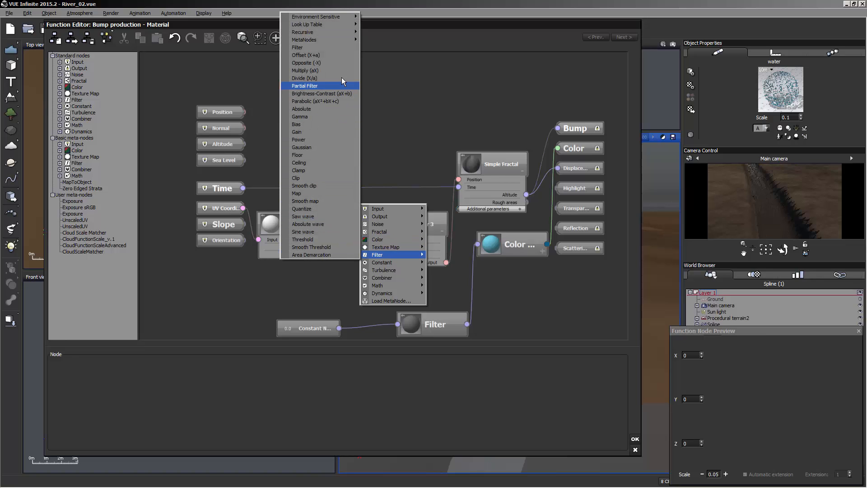
pyautogui.click(342, 54)
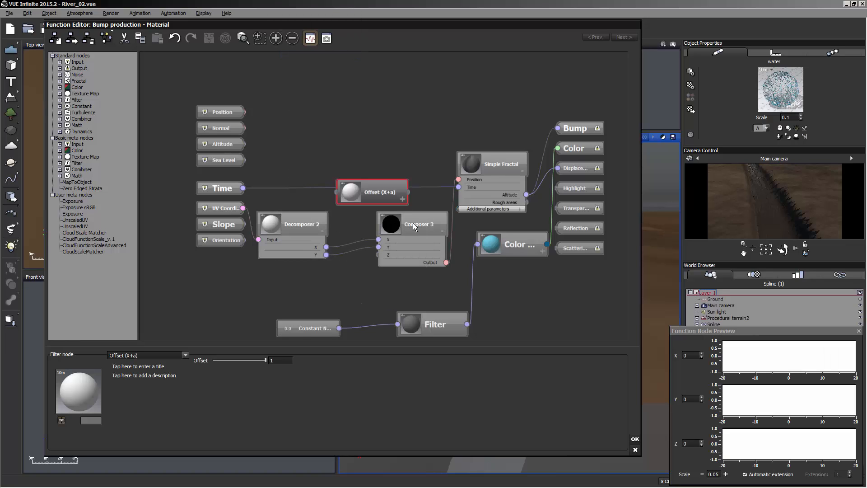
pyautogui.moveTo(418, 237); pyautogui.dragTo(421, 257)
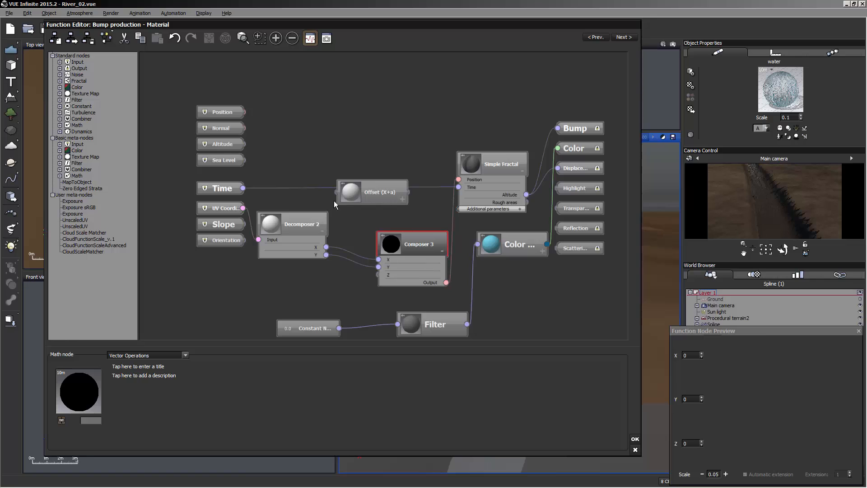
# Move the input nodes further from the Decomposer and connect the Decomposer's X output to the Offset node's input
pyautogui.moveTo(242, 276); pyautogui.dragTo(157, 136)
pyautogui.click(357, 229)
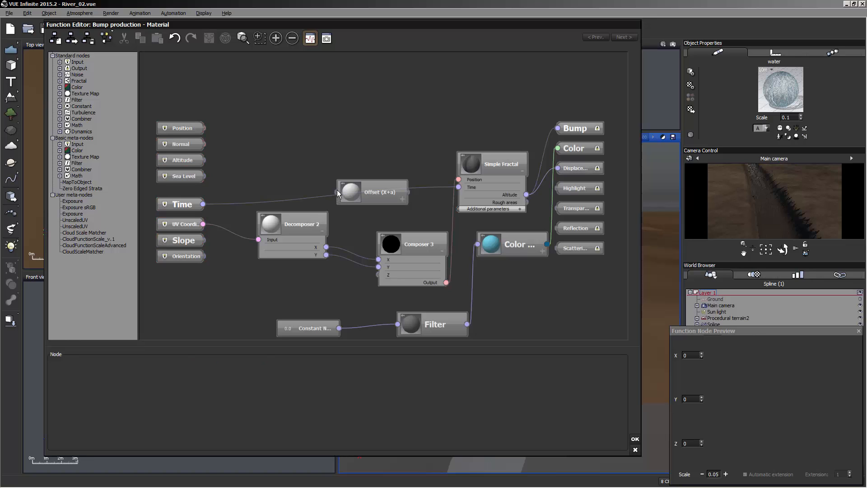
pyautogui.click(337, 191)
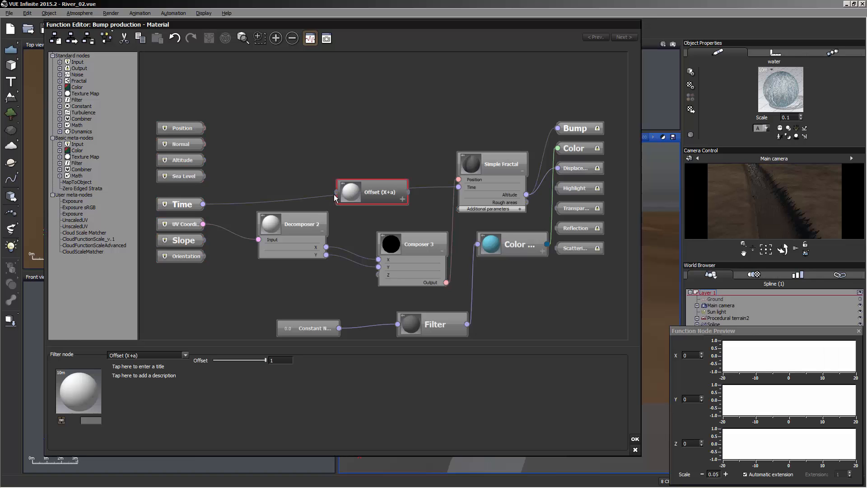
pyautogui.moveTo(334, 196); pyautogui.dragTo(326, 247)
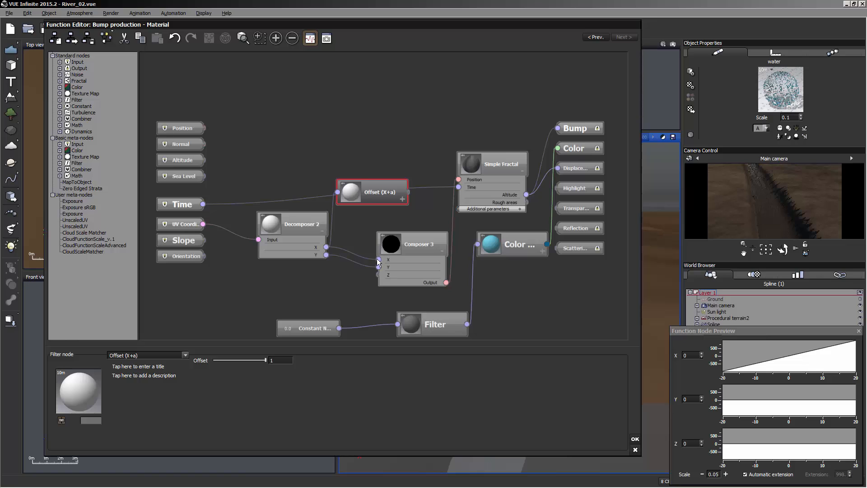
# Connect the Offset node's output to the Composer's X input and the Time node to its Offset parameter
pyautogui.moveTo(378, 262); pyautogui.dragTo(360, 123)
pyautogui.click(383, 192)
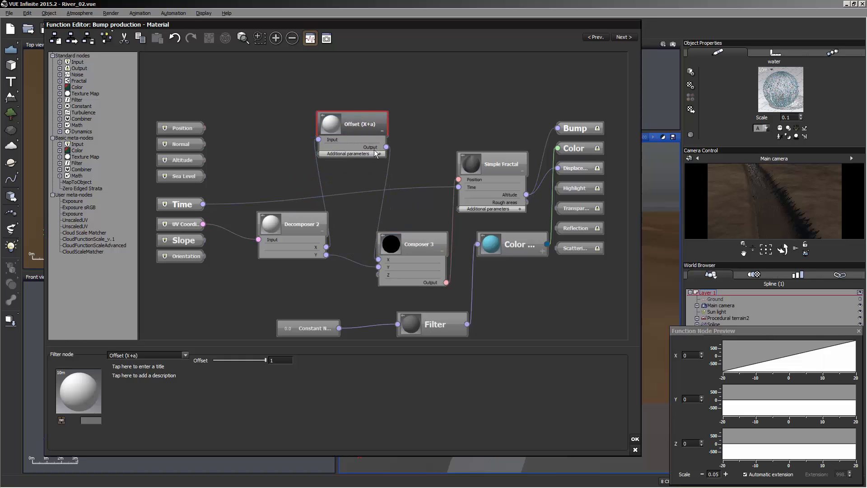
pyautogui.click(378, 154)
pyautogui.moveTo(319, 155); pyautogui.dragTo(195, 205)
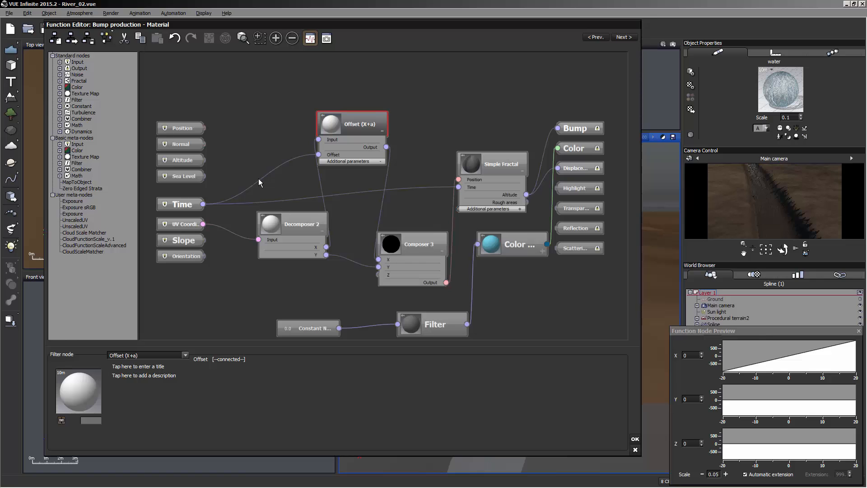
# Add a Map filter node and wire it between the Time input and the Offset node's Offset parameter
pyautogui.moveTo(259, 179); pyautogui.dragTo(345, 194)
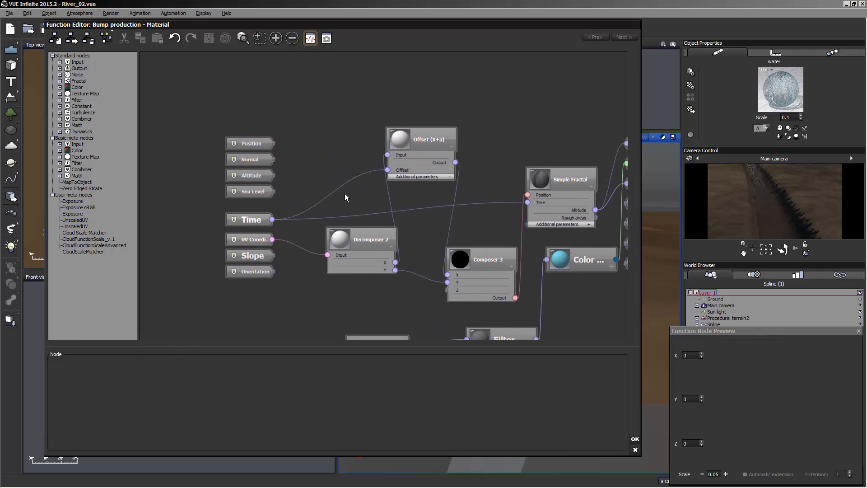
pyautogui.scroll(1, 340, 180)
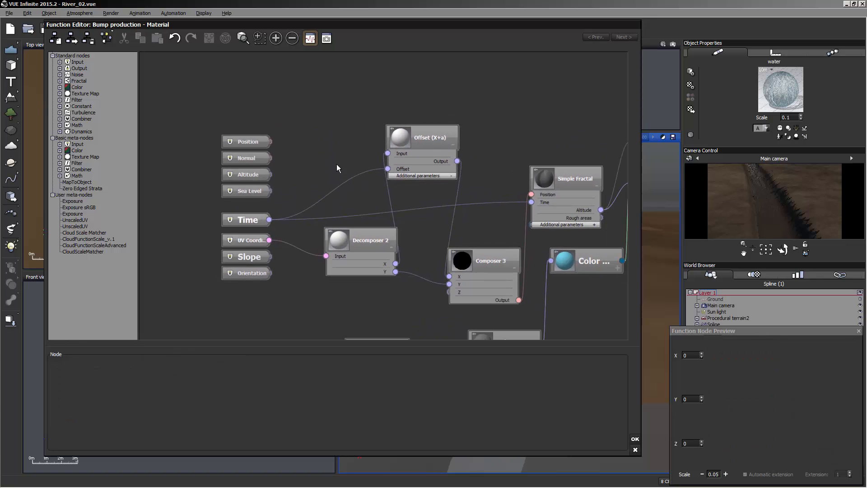
pyautogui.rightClick(337, 164)
pyautogui.moveTo(398, 247)
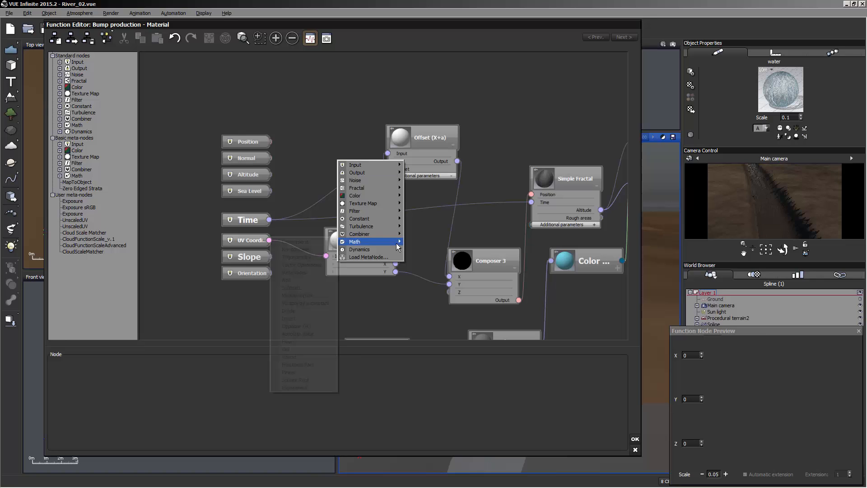
pyautogui.moveTo(361, 211)
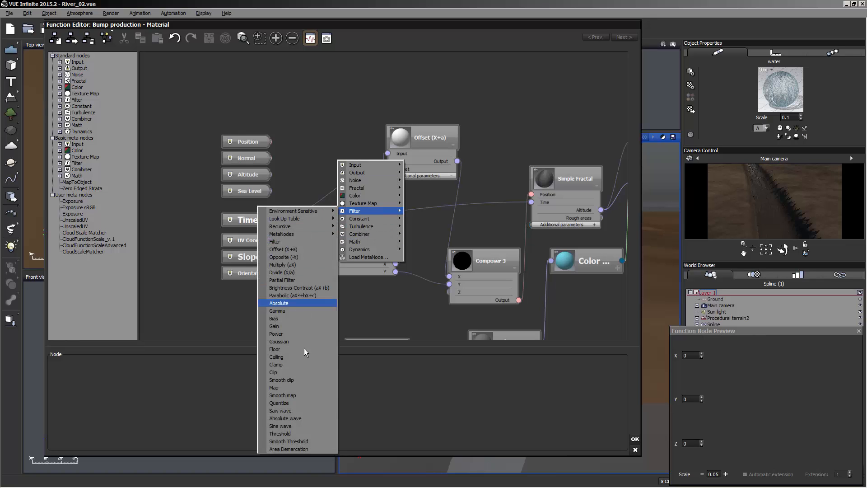
pyautogui.click(302, 389)
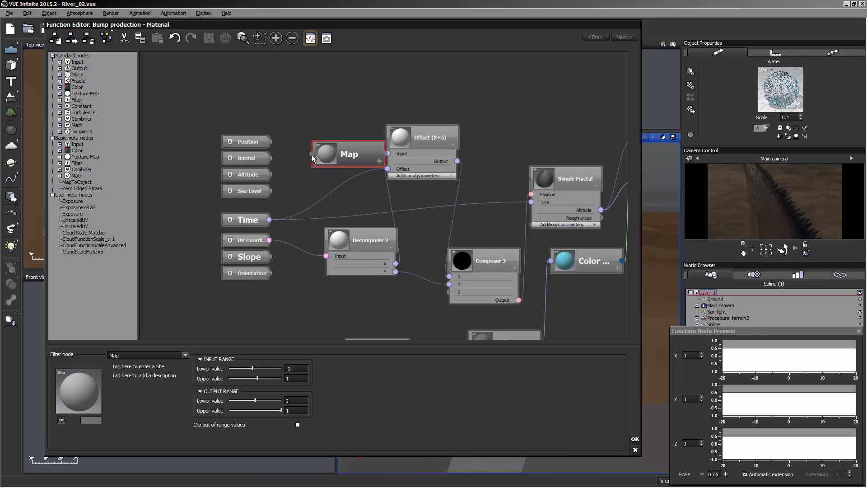
pyautogui.moveTo(312, 155); pyautogui.dragTo(247, 222)
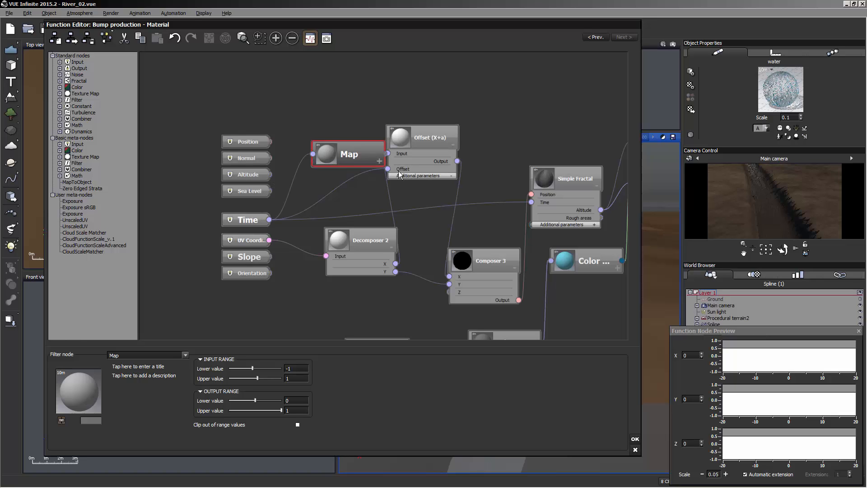
pyautogui.moveTo(389, 168); pyautogui.dragTo(331, 181)
# Set the lower value of the Map node's input range to 0
pyautogui.click(298, 365)
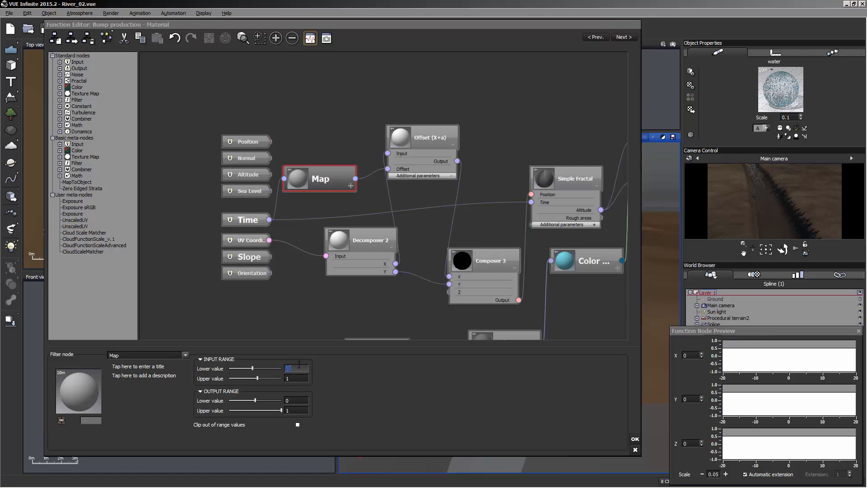
pyautogui.write('0')
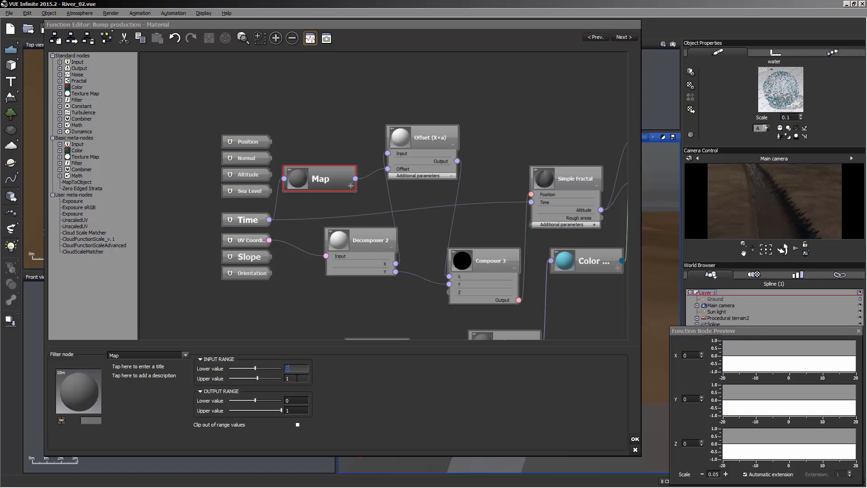
pyautogui.press('Return')
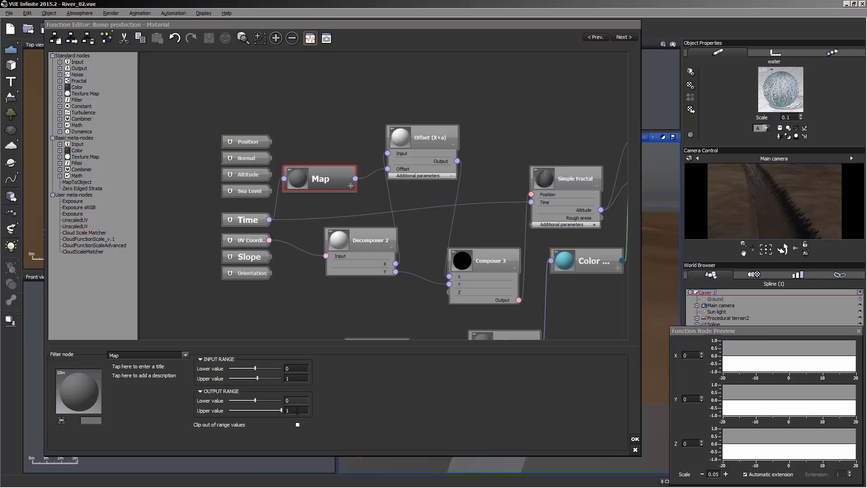
# Set the upper value of the Map node's output range to -1, then accept the bump function and the water material
pyautogui.click(302, 411)
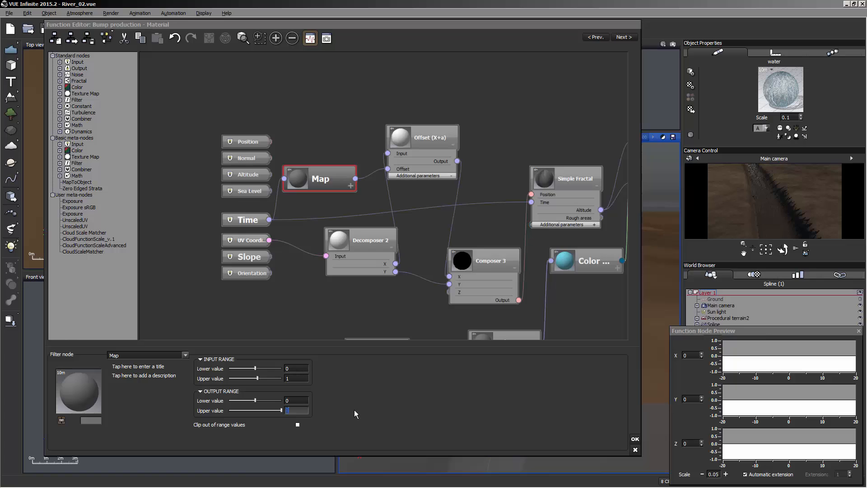
pyautogui.write('1')
pyautogui.press('Return')
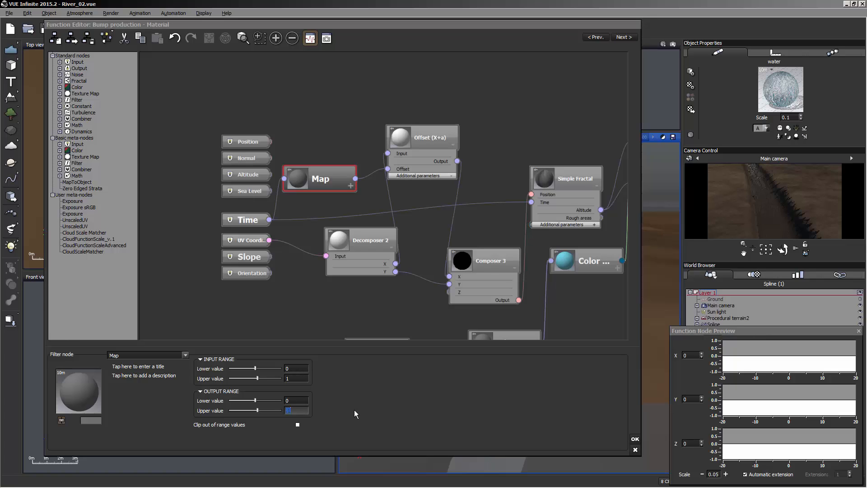
pyautogui.write('2')
pyautogui.press('Return')
pyautogui.write('1')
pyautogui.press('Return')
pyautogui.click(636, 440)
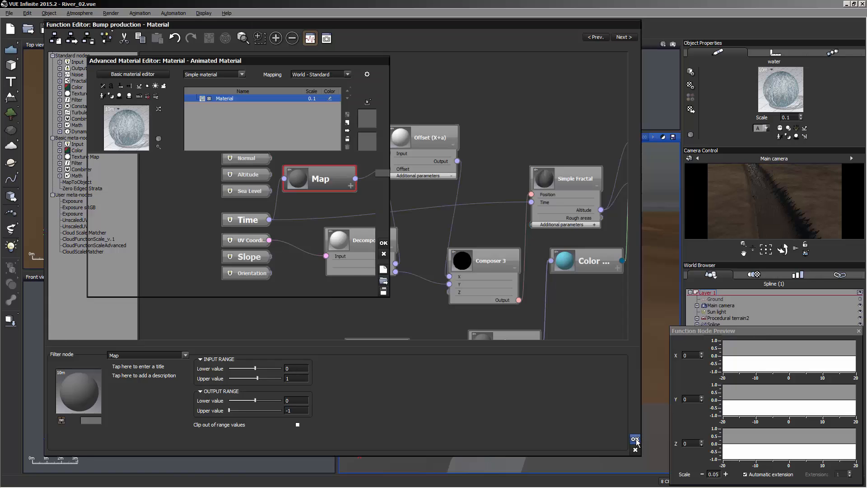
pyautogui.click(383, 244)
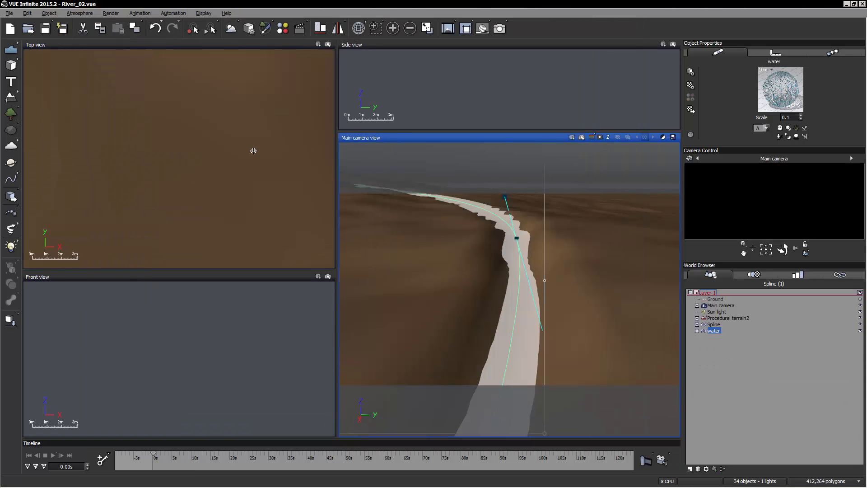
# Add a cube primitive and move it down below the terrain surface, clear of the camera's view
pyautogui.click(744, 354)
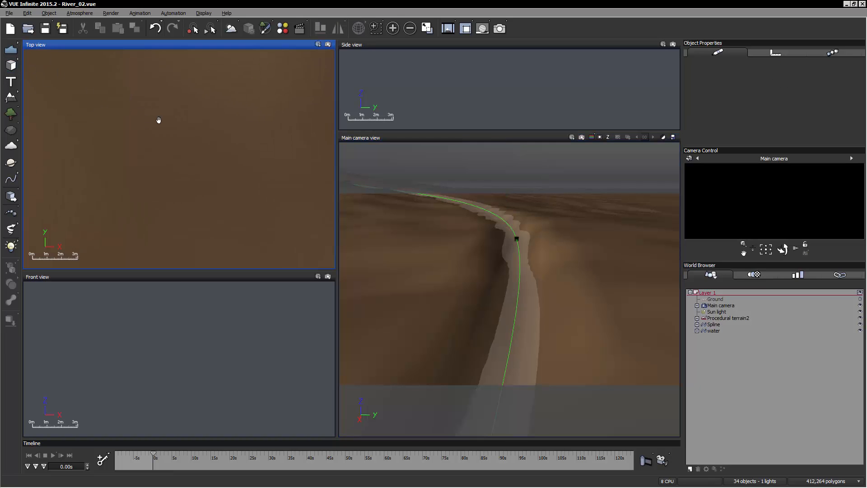
pyautogui.scroll(-10, 159, 118)
pyautogui.scroll(2, 159, 117)
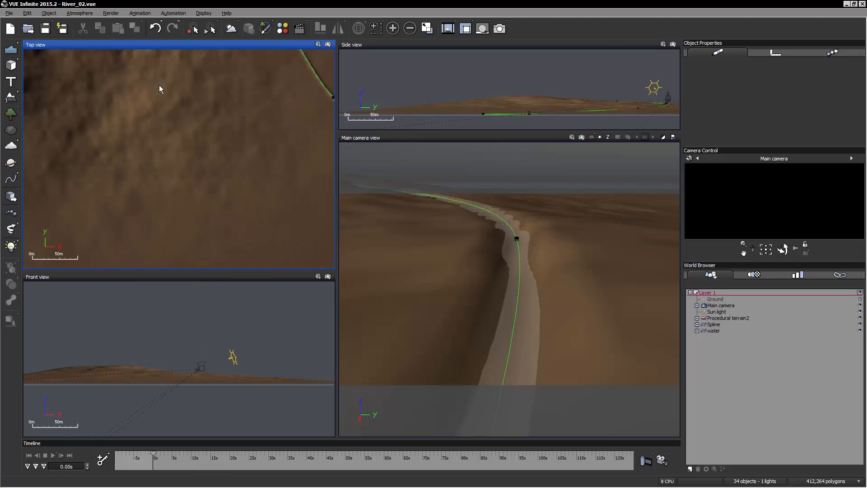
pyautogui.moveTo(159, 85); pyautogui.dragTo(167, 193, button='right')
pyautogui.scroll(-1, 168, 194)
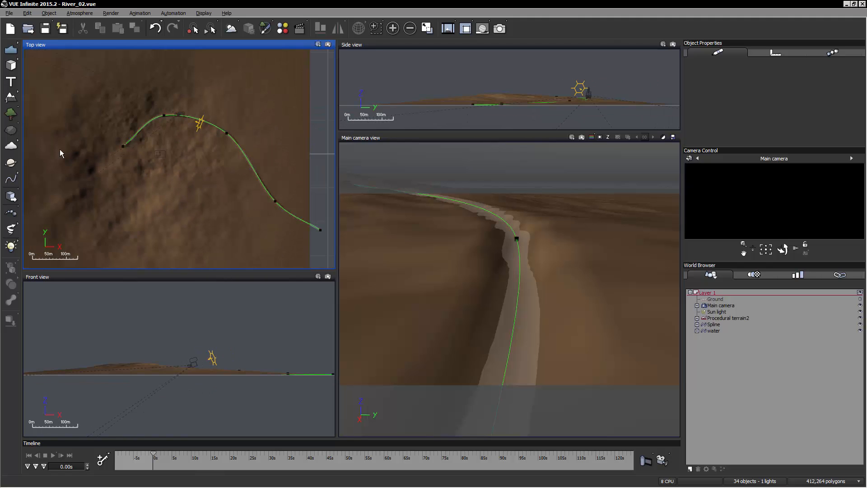
pyautogui.click(11, 66)
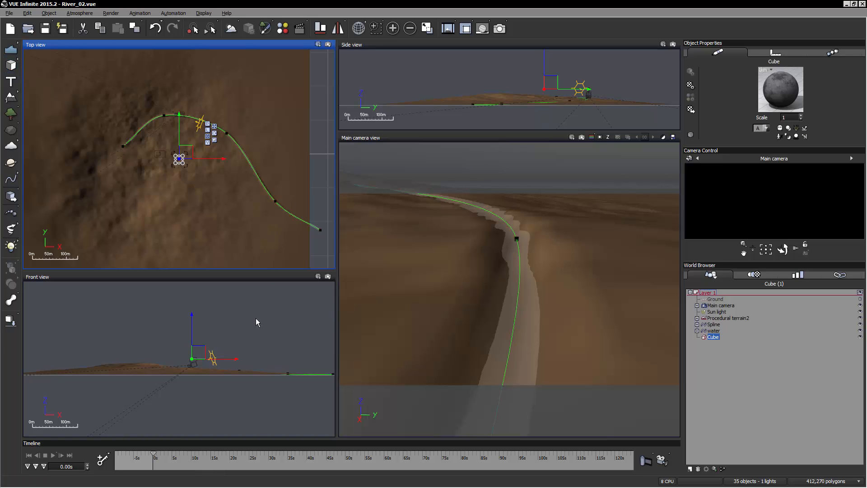
pyautogui.moveTo(202, 349); pyautogui.dragTo(175, 376)
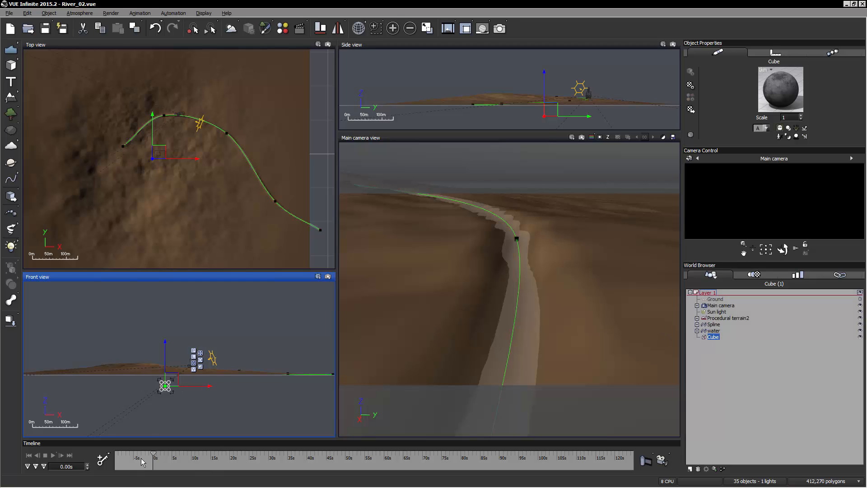
# Add position keyframes to the cube at 0 s and at 3 s to create a three-second animation
pyautogui.click(102, 461)
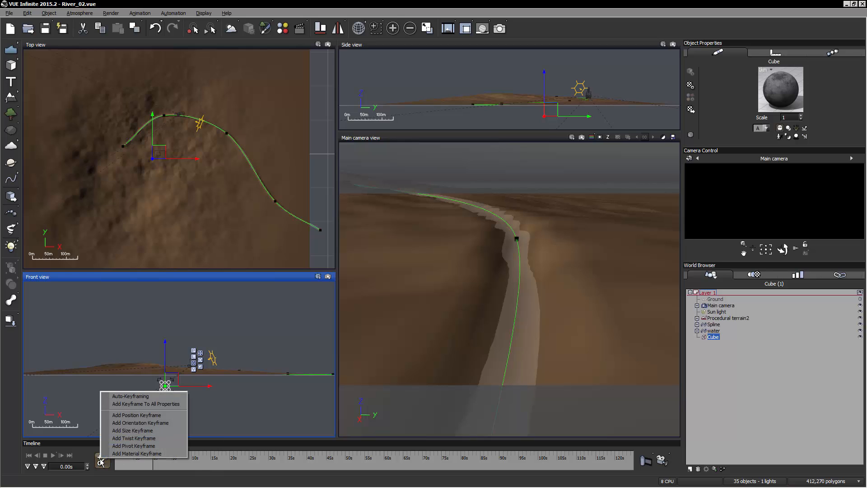
pyautogui.click(136, 415)
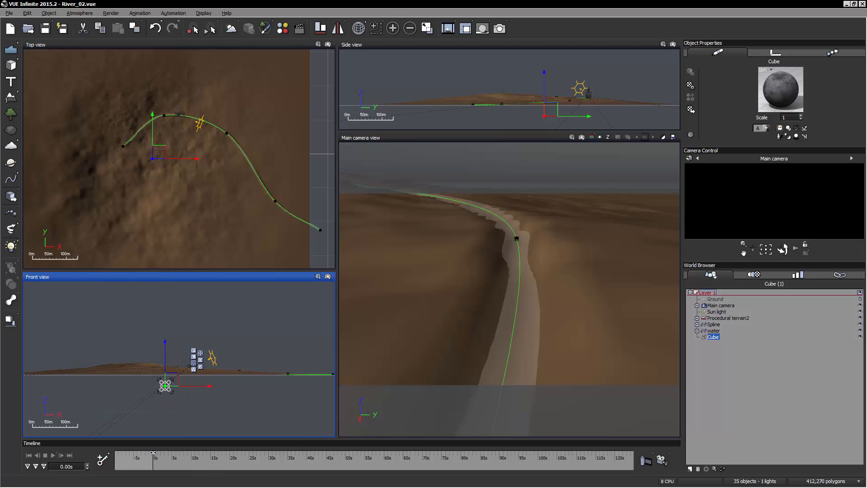
pyautogui.moveTo(153, 452); pyautogui.dragTo(163, 452)
pyautogui.scroll(9, 204, 458)
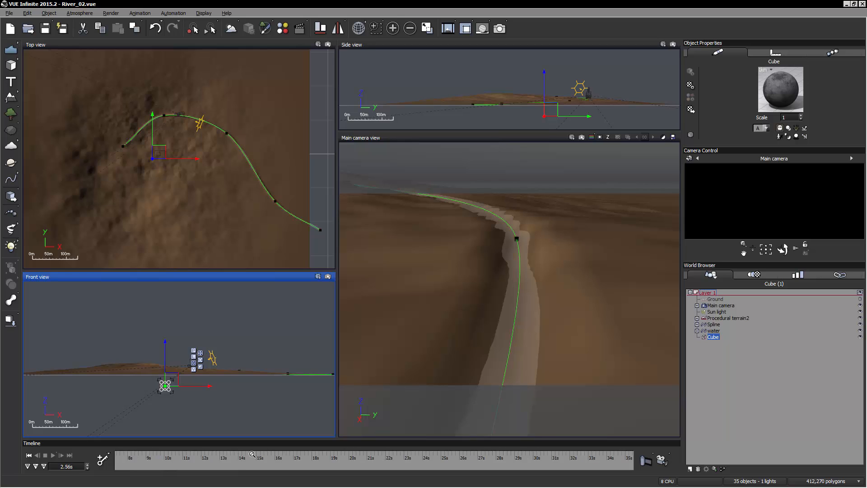
pyautogui.moveTo(337, 452); pyautogui.dragTo(562, 453)
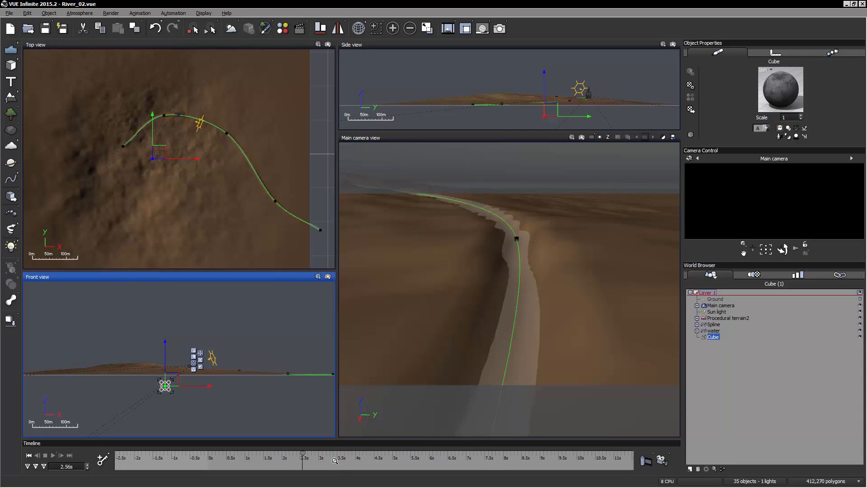
pyautogui.scroll(3, 301, 458)
pyautogui.moveTo(302, 453); pyautogui.dragTo(311, 452)
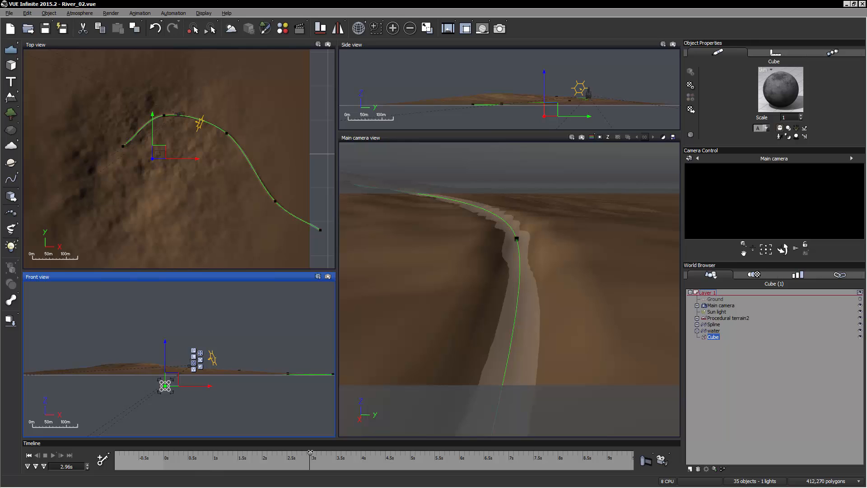
pyautogui.click(103, 460)
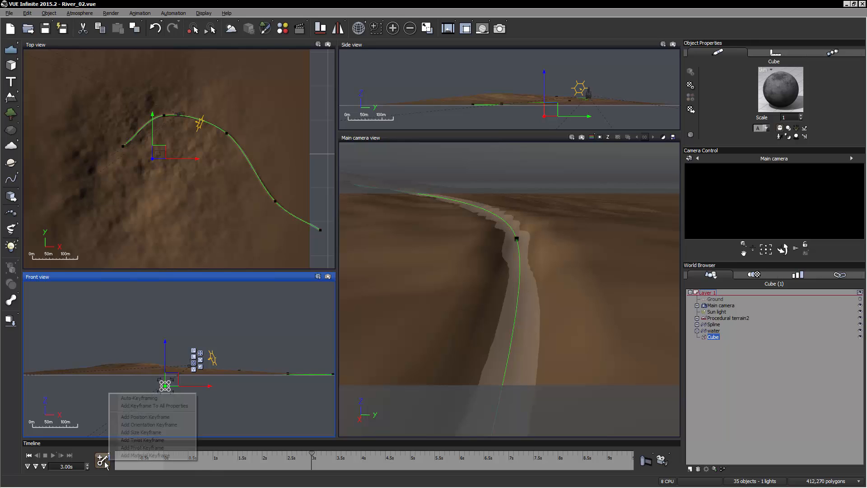
pyautogui.click(143, 418)
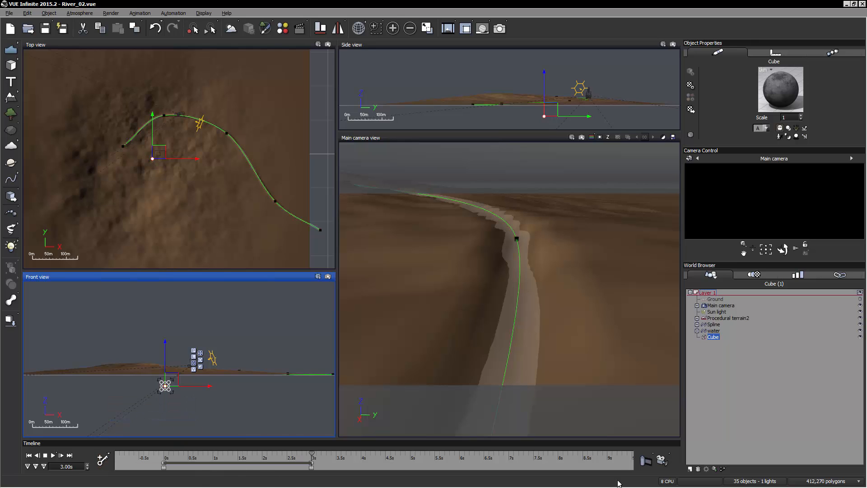
# Set the animation preview to 15 frames per second at 4x size, generate it and return to the start time
pyautogui.click(648, 464)
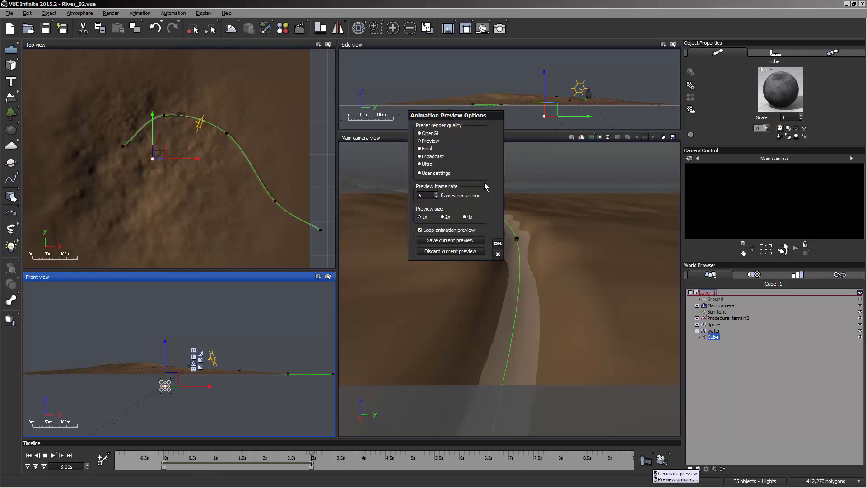
pyautogui.click(465, 217)
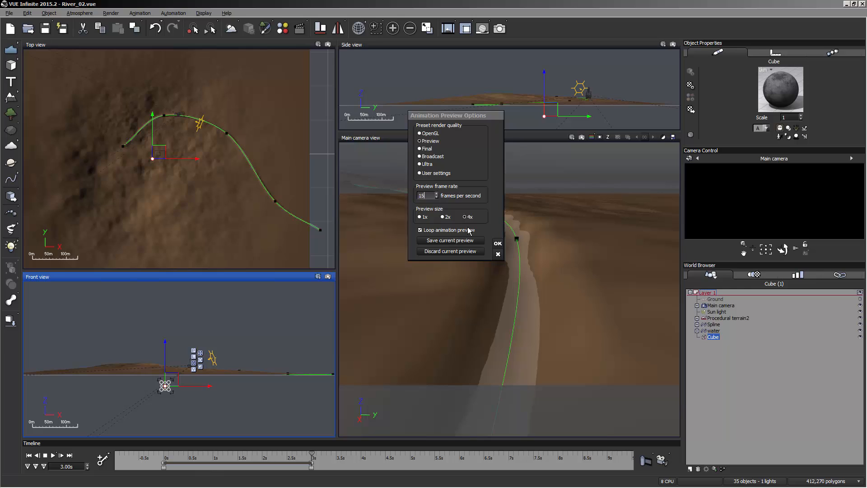
pyautogui.click(498, 244)
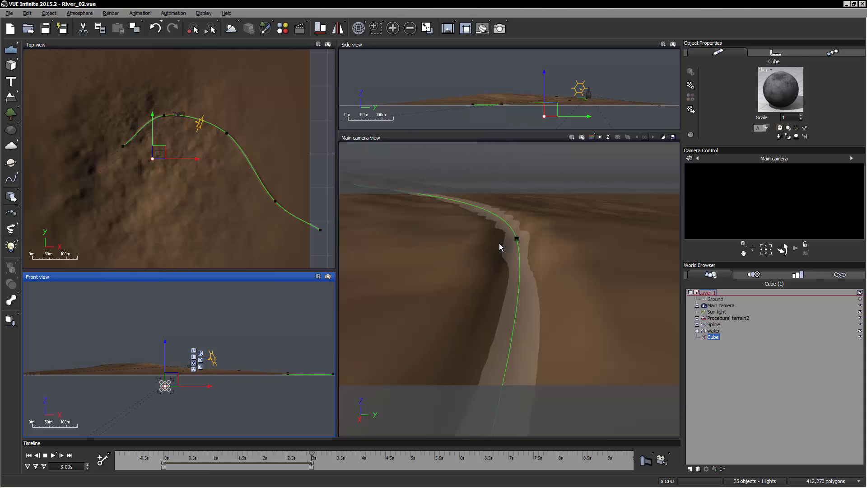
pyautogui.click(645, 459)
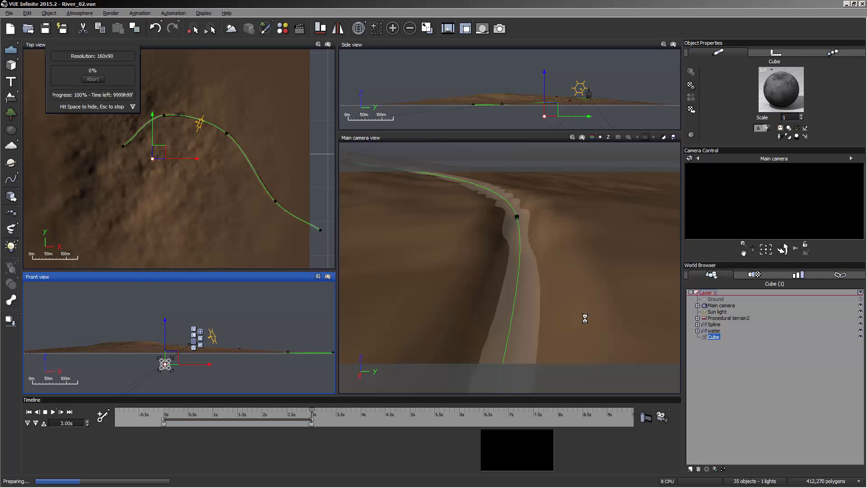
pyautogui.click(28, 413)
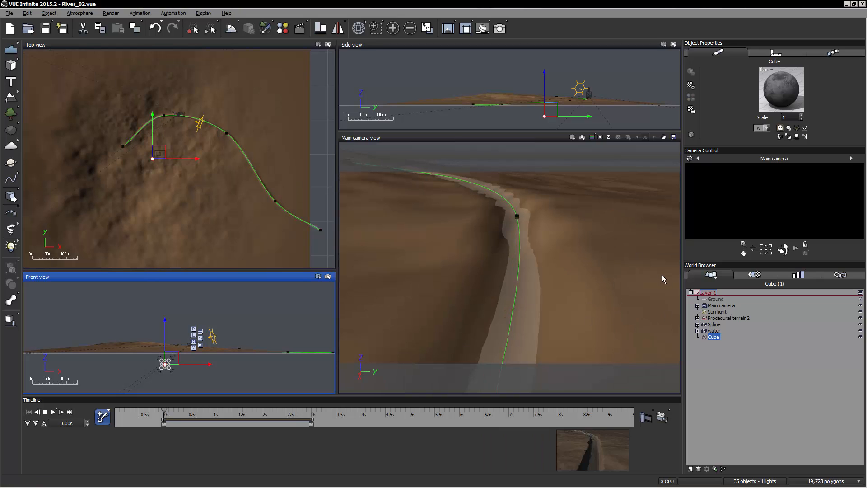
# Aim the main camera at a closer stretch of the river, deselect the cube and refresh the camera preview
pyautogui.moveTo(575, 246); pyautogui.dragTo(519, 256, button='right')
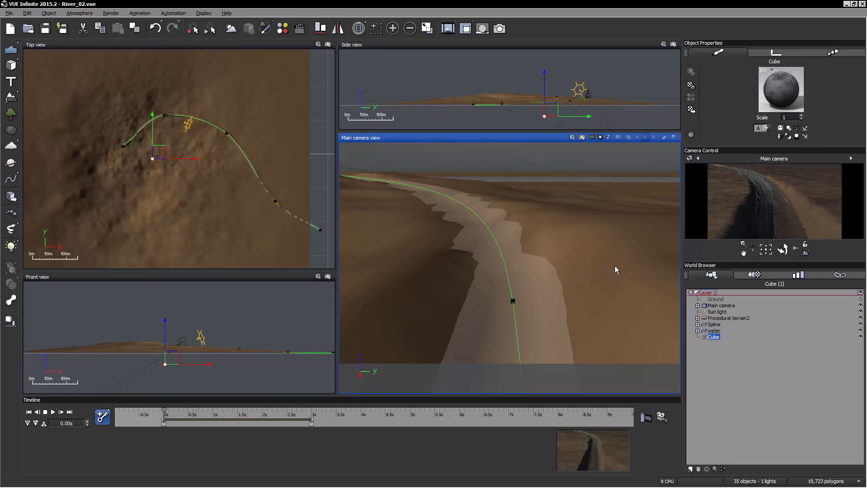
pyautogui.click(735, 358)
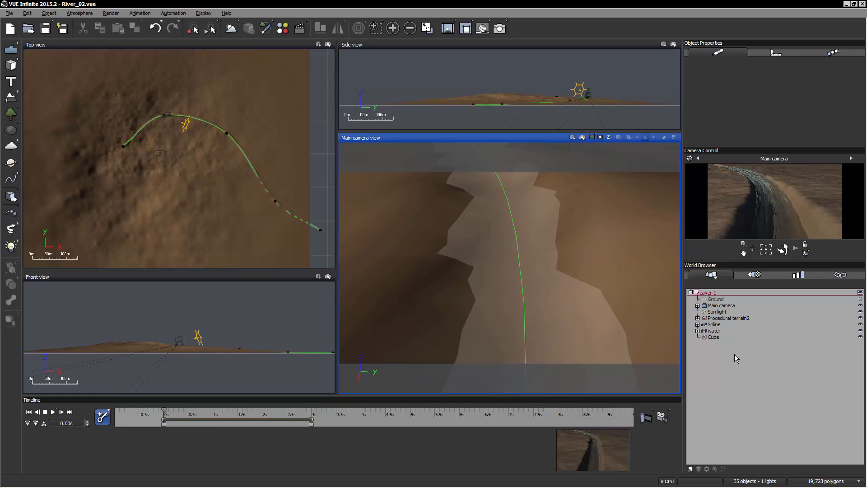
pyautogui.click(771, 210)
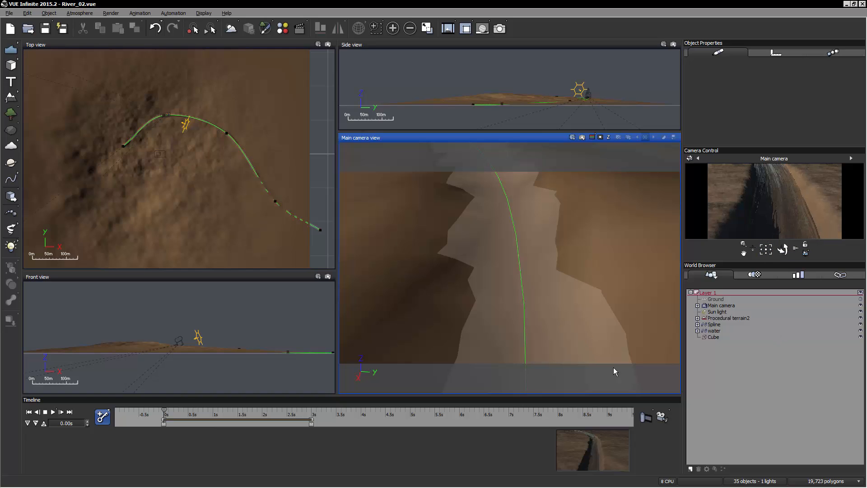
# Generate the animation preview from the new camera view, play it to check the water flow and return to the start
pyautogui.click(646, 417)
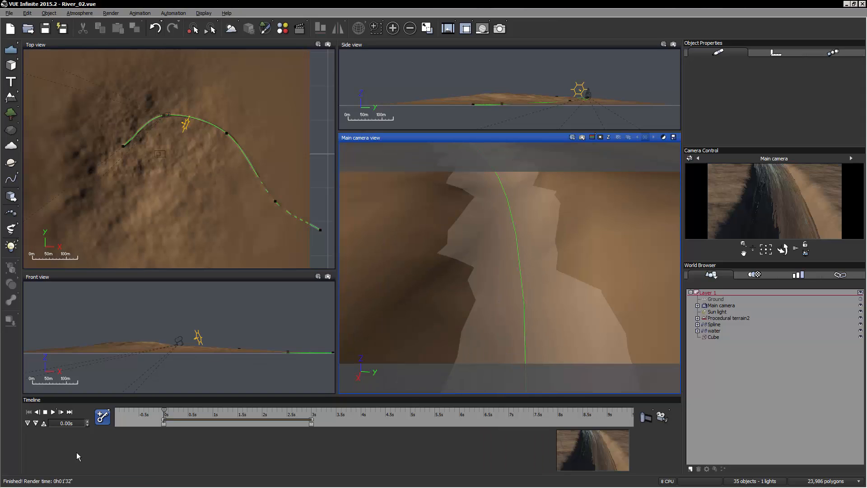
pyautogui.click(53, 412)
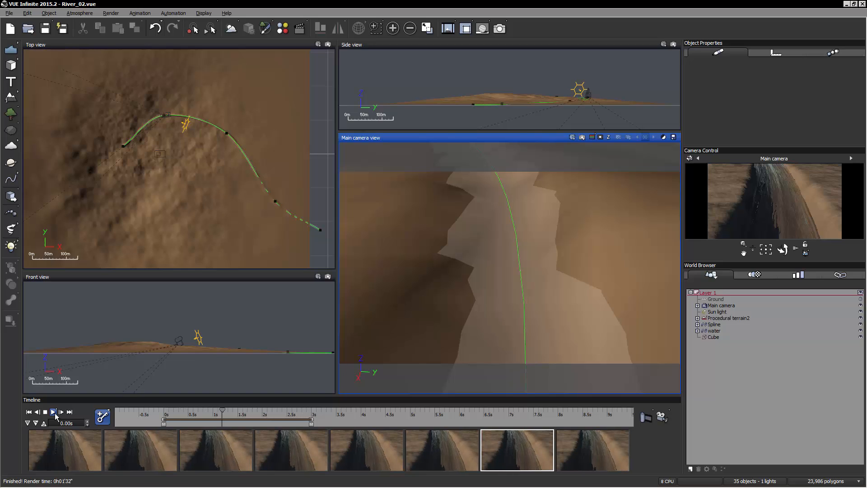
pyautogui.click(29, 413)
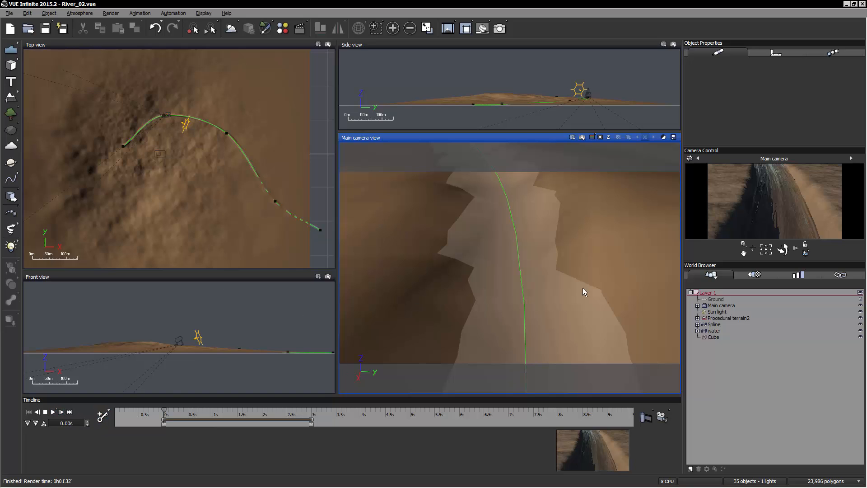
# Expand the Spline object, select point 0 to locate the river's starting end, and select the whole spline
pyautogui.click(698, 324)
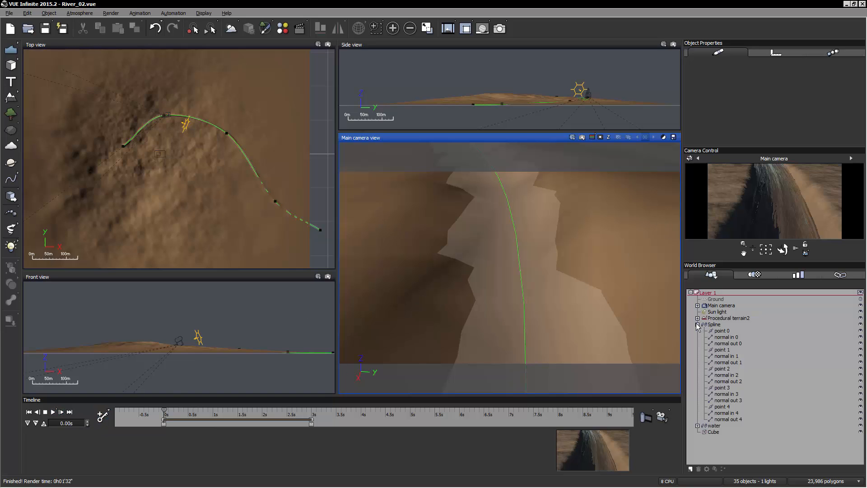
pyautogui.click(722, 330)
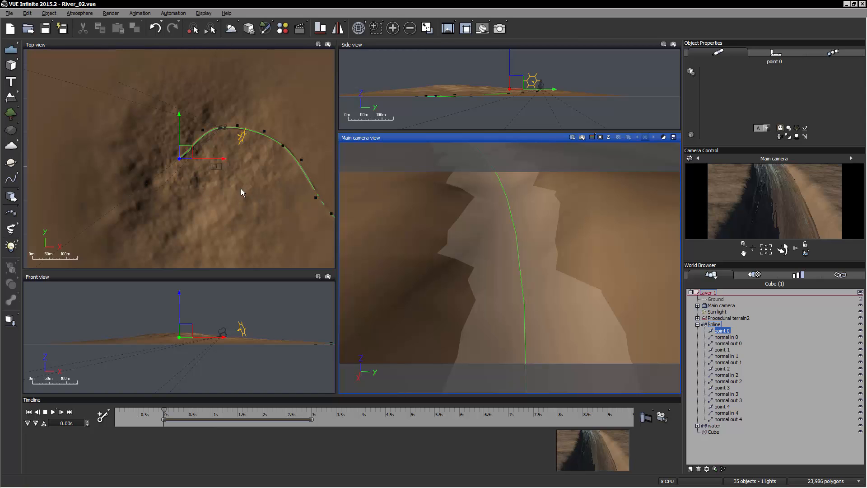
pyautogui.moveTo(241, 189); pyautogui.dragTo(173, 169, button='right')
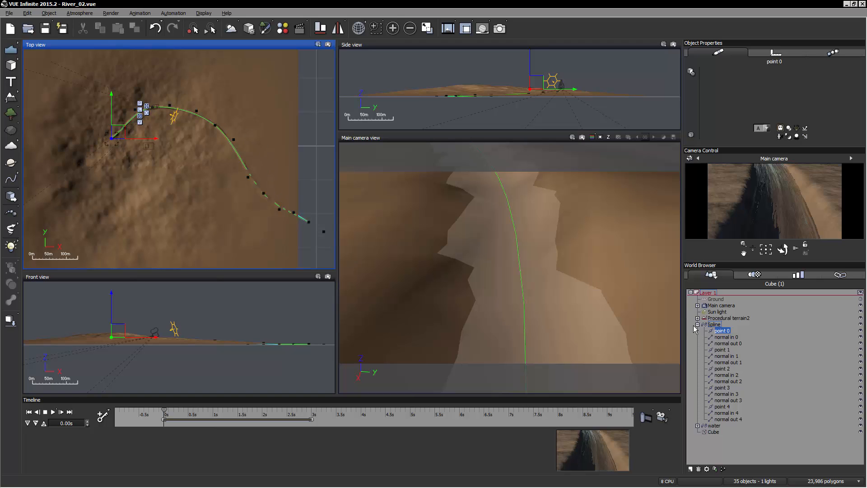
pyautogui.click(718, 325)
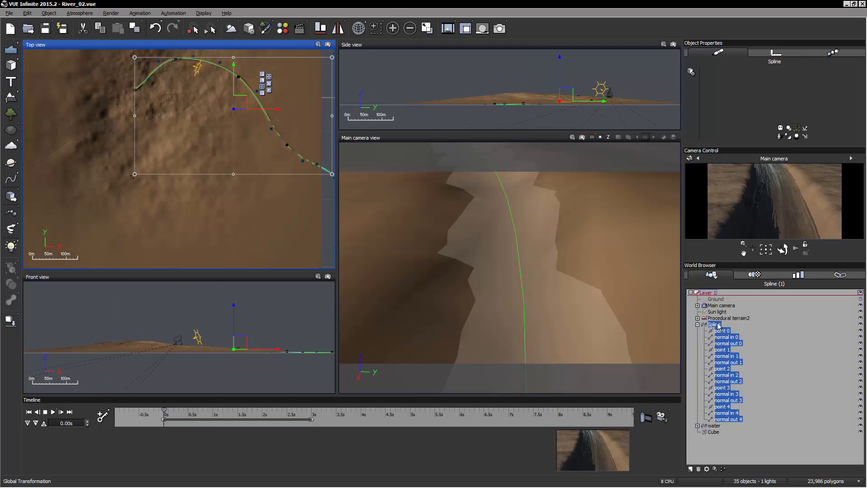
# Review the Map node's ranges in the water material's bump function, then accept the function and the material
pyautogui.click(714, 426)
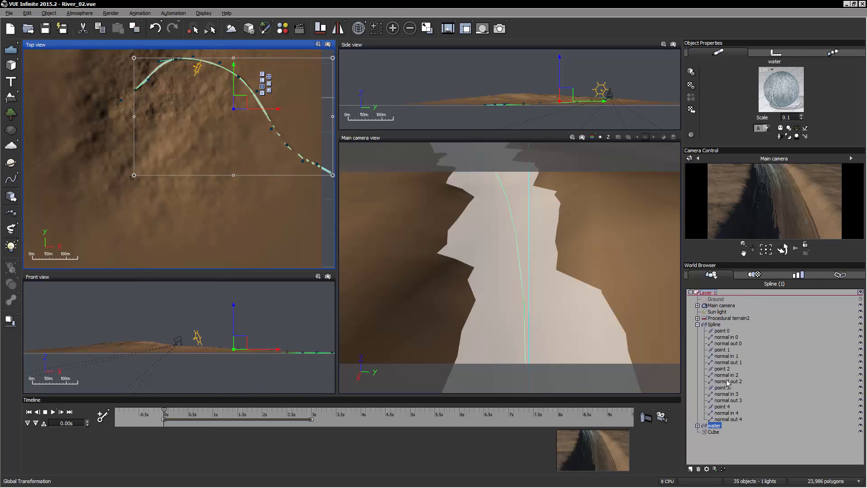
pyautogui.rightClick(780, 93)
pyautogui.click(798, 96)
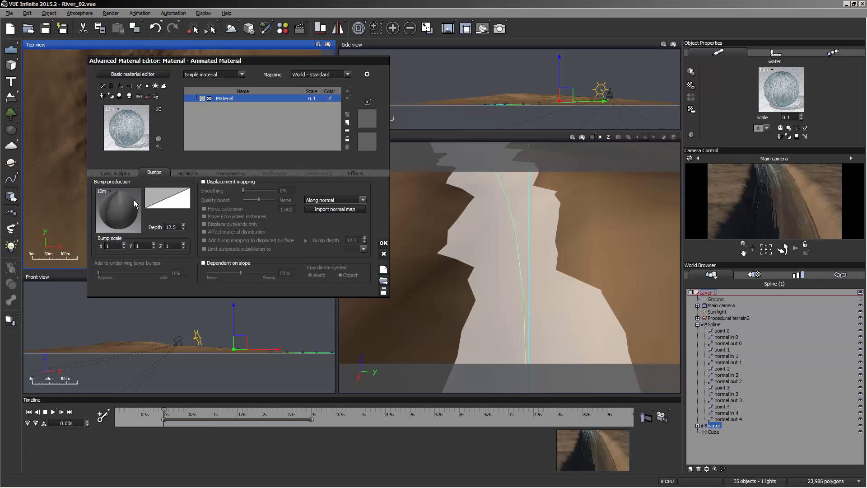
pyautogui.rightClick(117, 209)
pyautogui.click(131, 212)
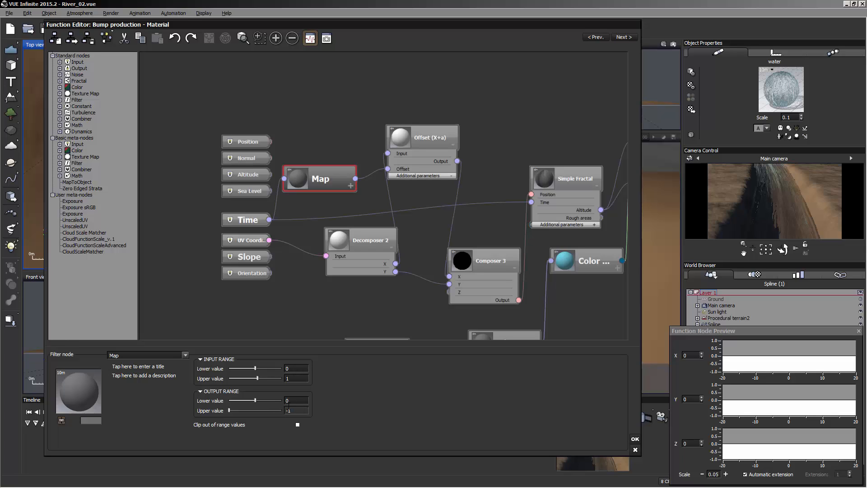
pyautogui.click(634, 441)
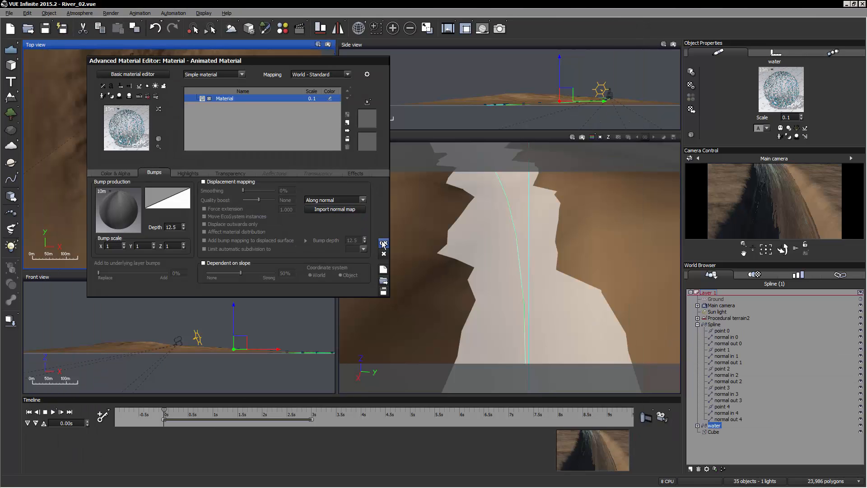
pyautogui.click(384, 245)
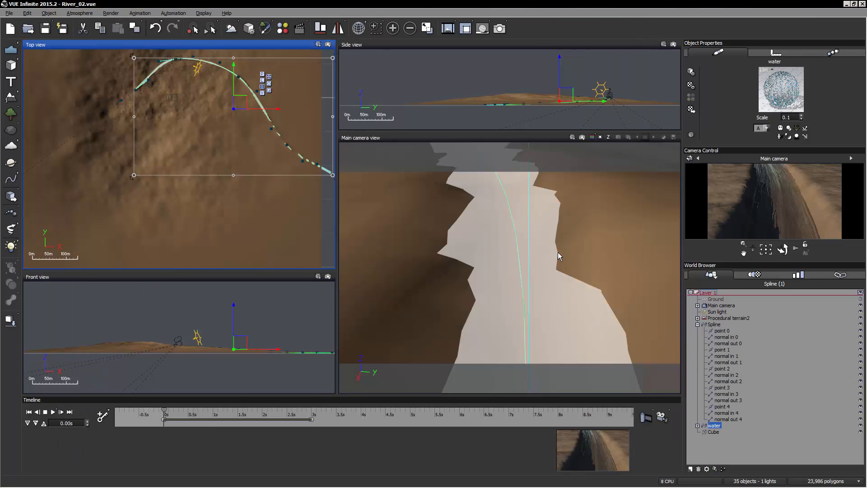